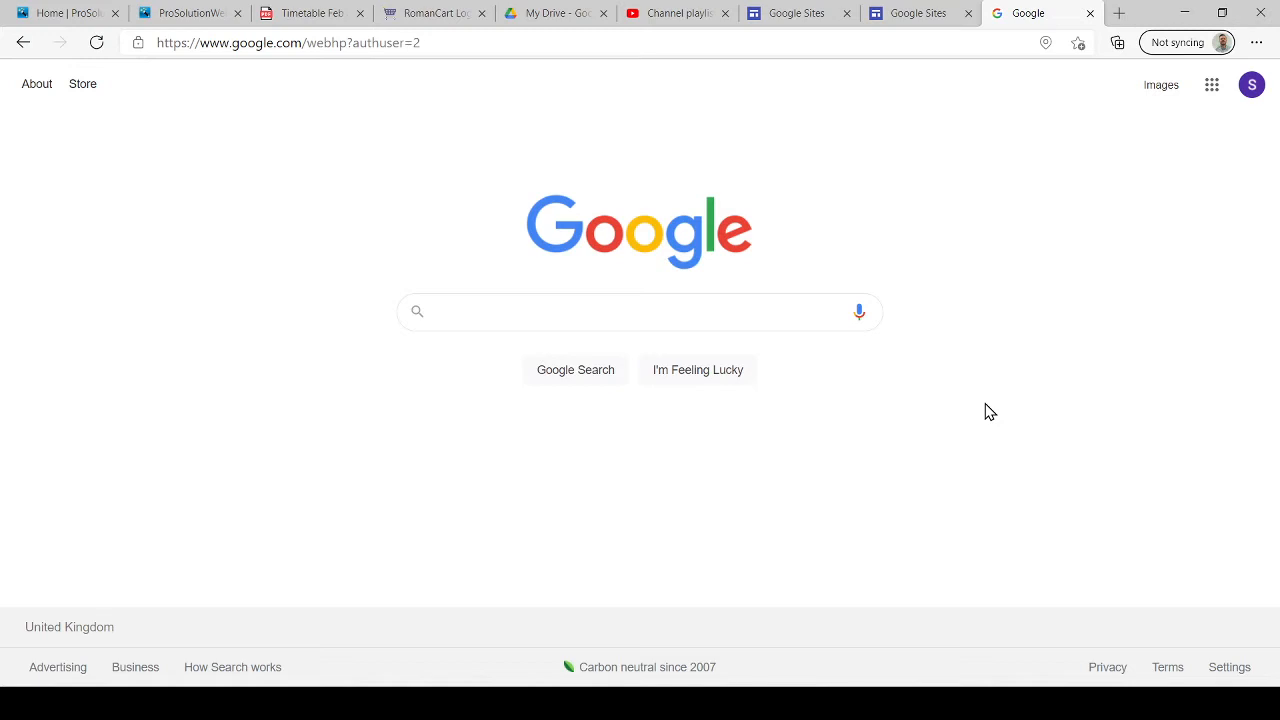
Load sites.google.com in the current tab and close that tab again
{"action": "left_click", "coordinate": [1210, 92]}
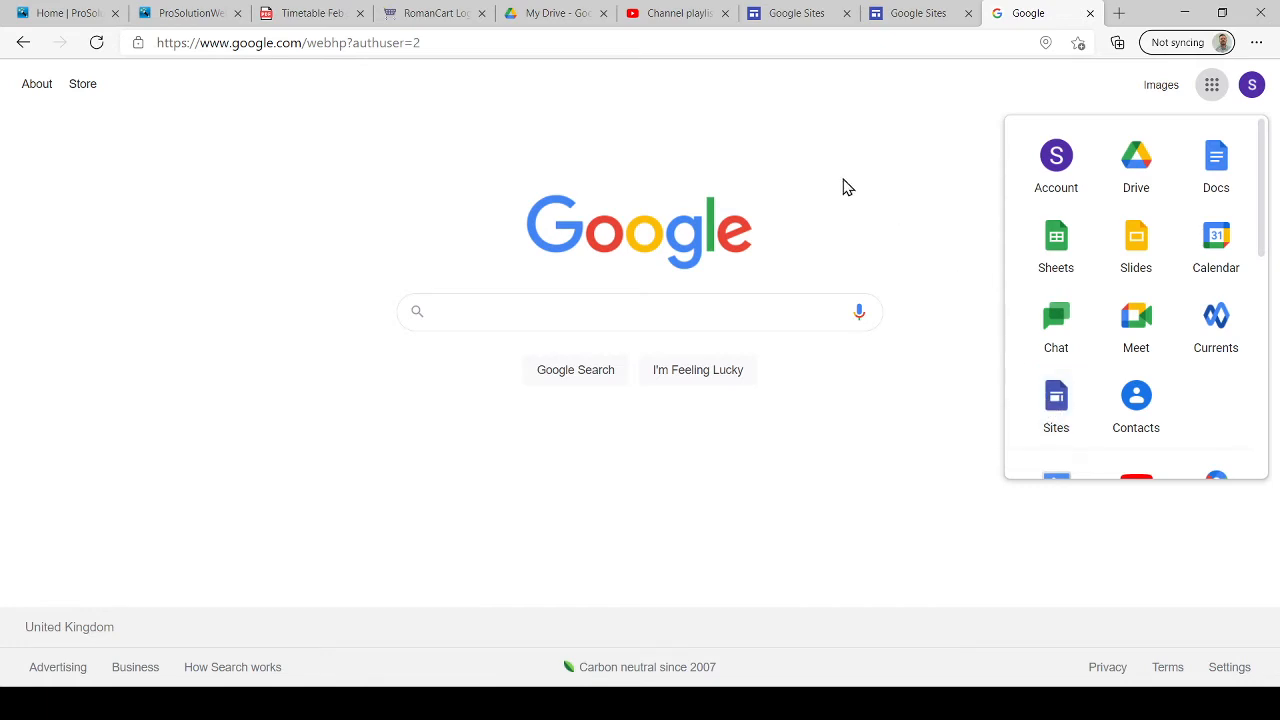
{"action": "left_click", "coordinate": [660, 46]}
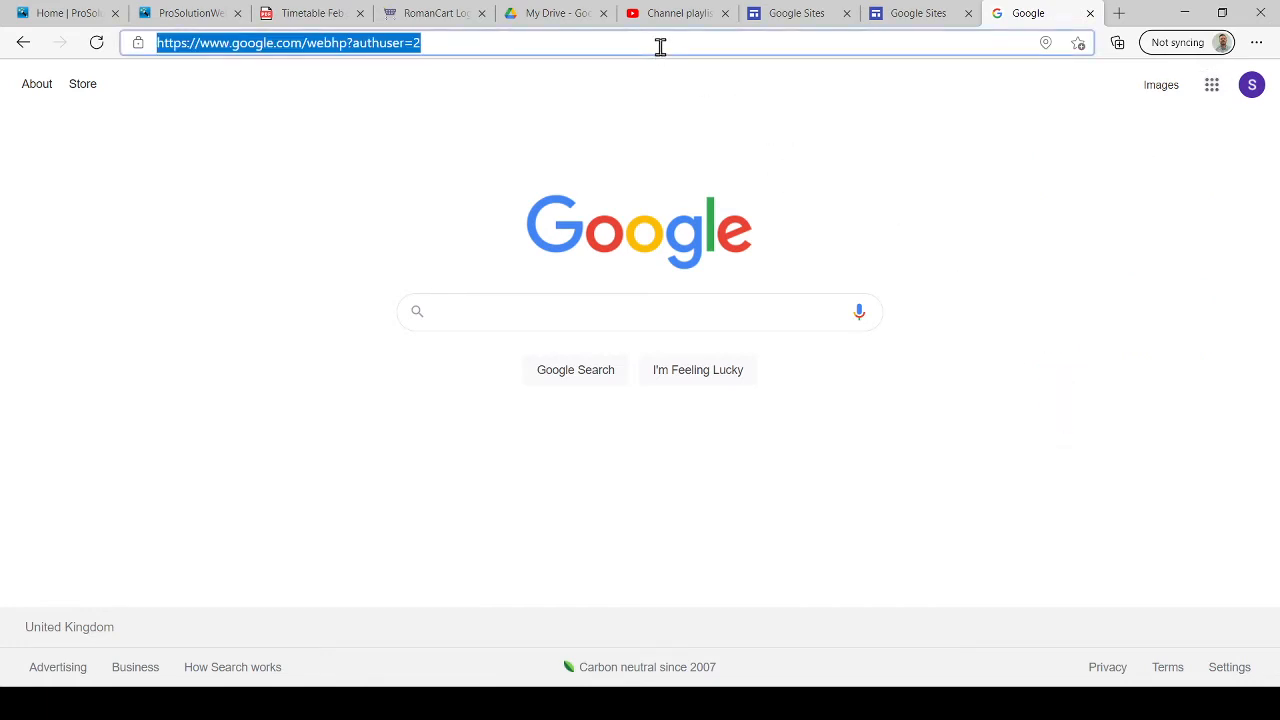
{"action": "type", "text": "sites"}
{"action": "key", "text": "Right"}
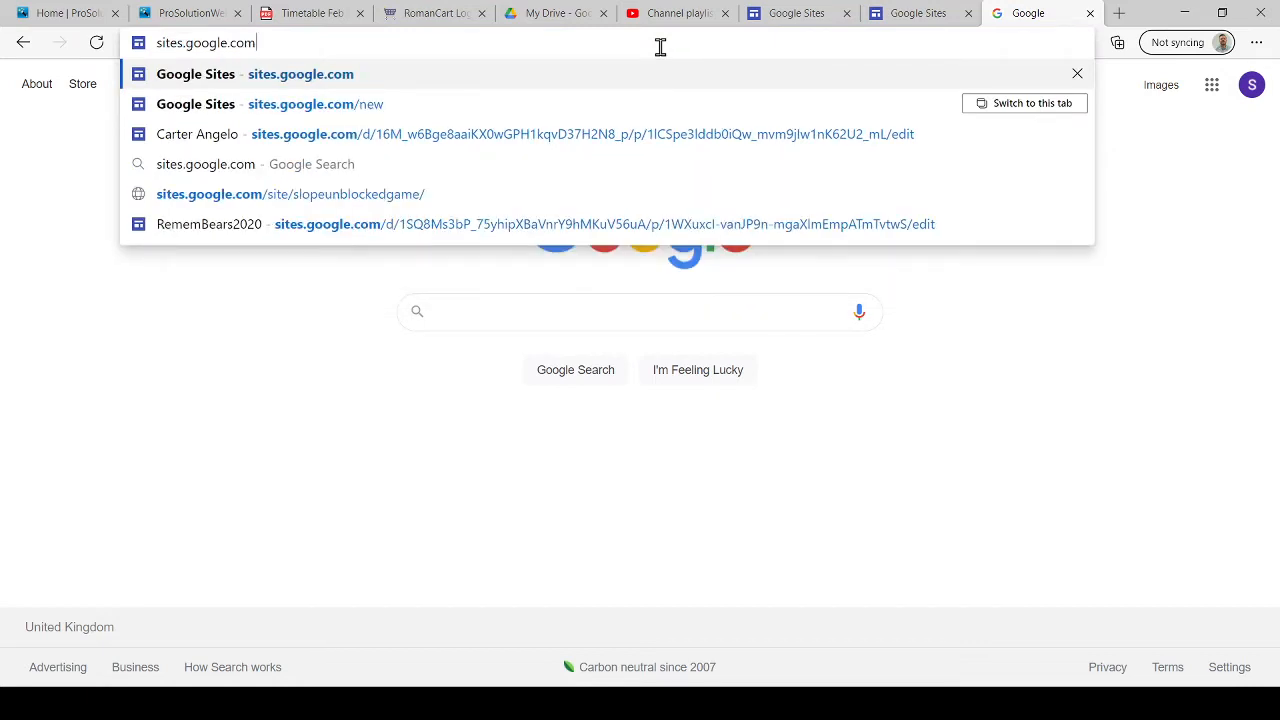
{"action": "key", "text": "Return"}
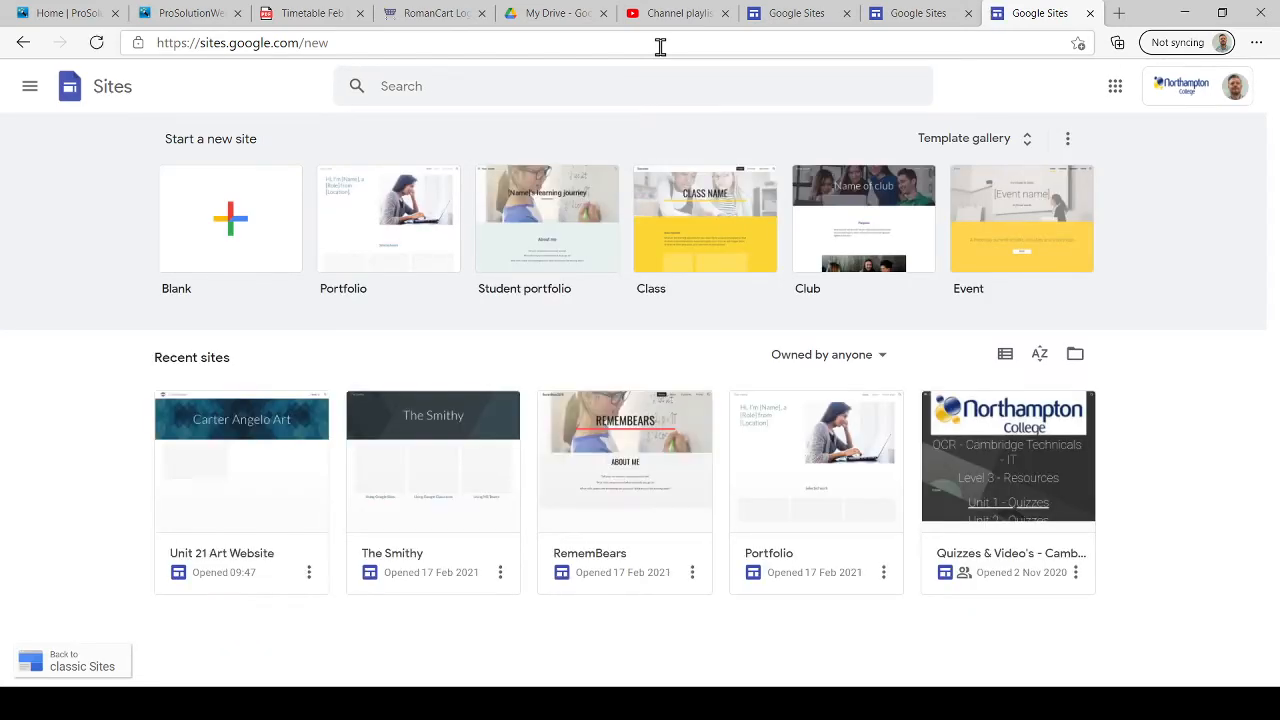
{"action": "left_click", "coordinate": [1090, 14]}
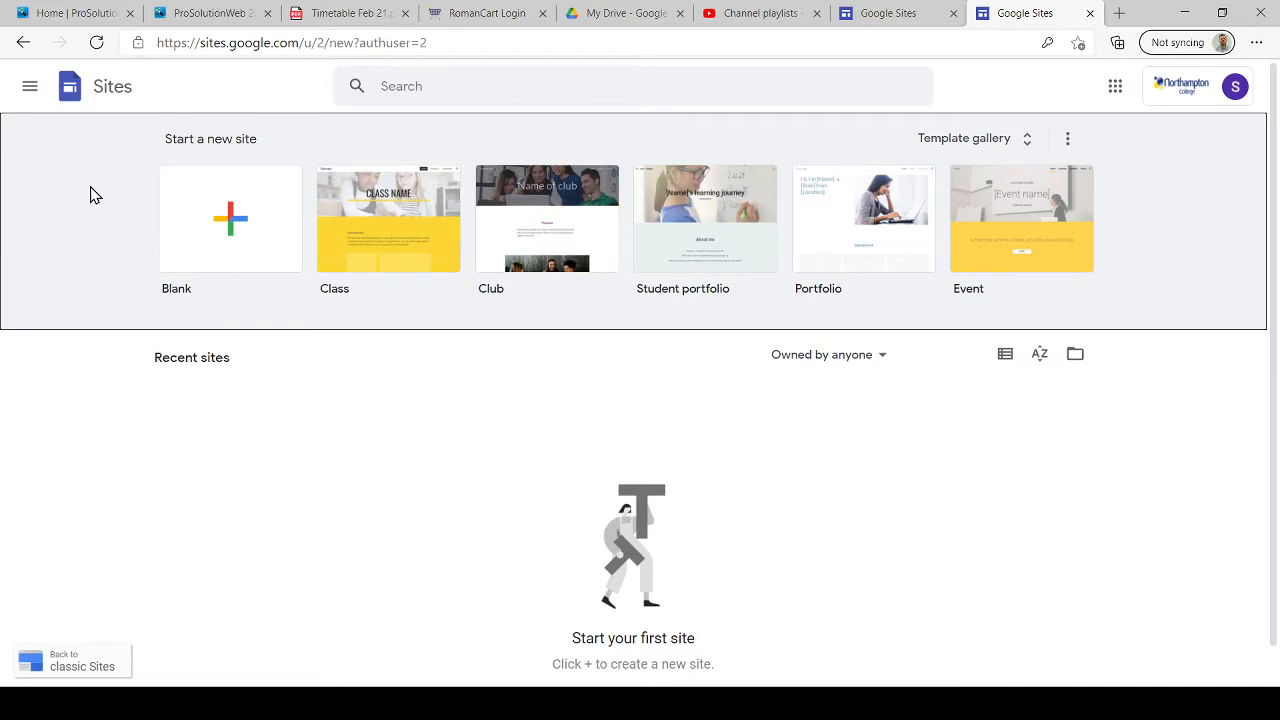
Create a new blank site and dismiss the introductory tour
{"action": "left_click", "coordinate": [219, 226]}
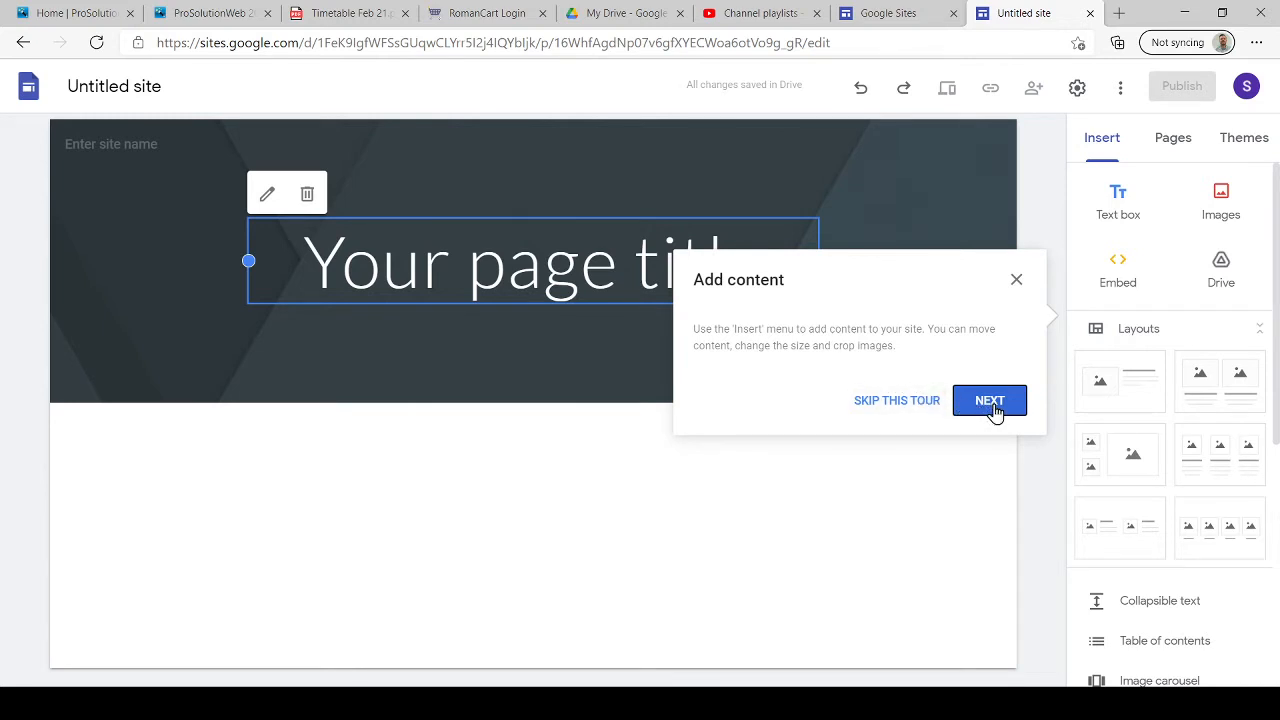
{"action": "left_click", "coordinate": [1016, 281]}
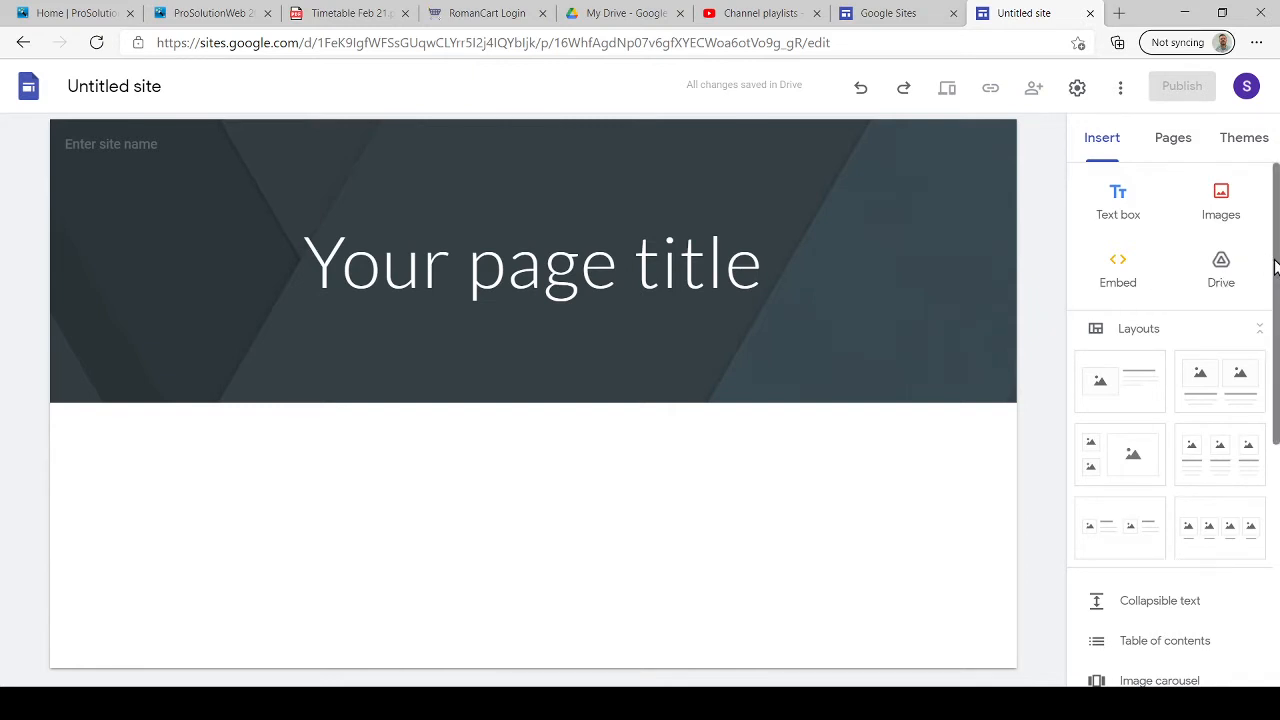
Look through the insertable elements and layouts, the site's page list and the available themes
{"action": "scroll", "coordinate": [1275, 265], "scroll_direction": "down", "scroll_amount": 3}
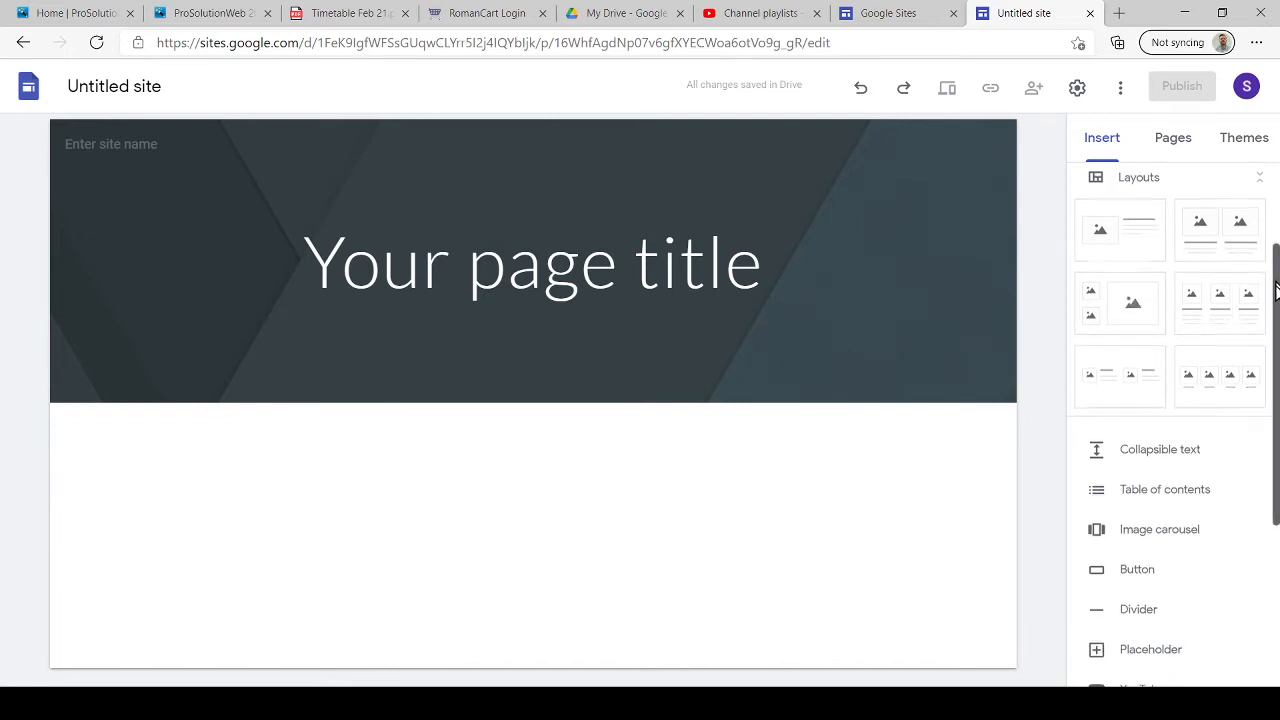
{"action": "left_click_drag", "start_coordinate": [1276, 288], "coordinate": [1277, 436]}
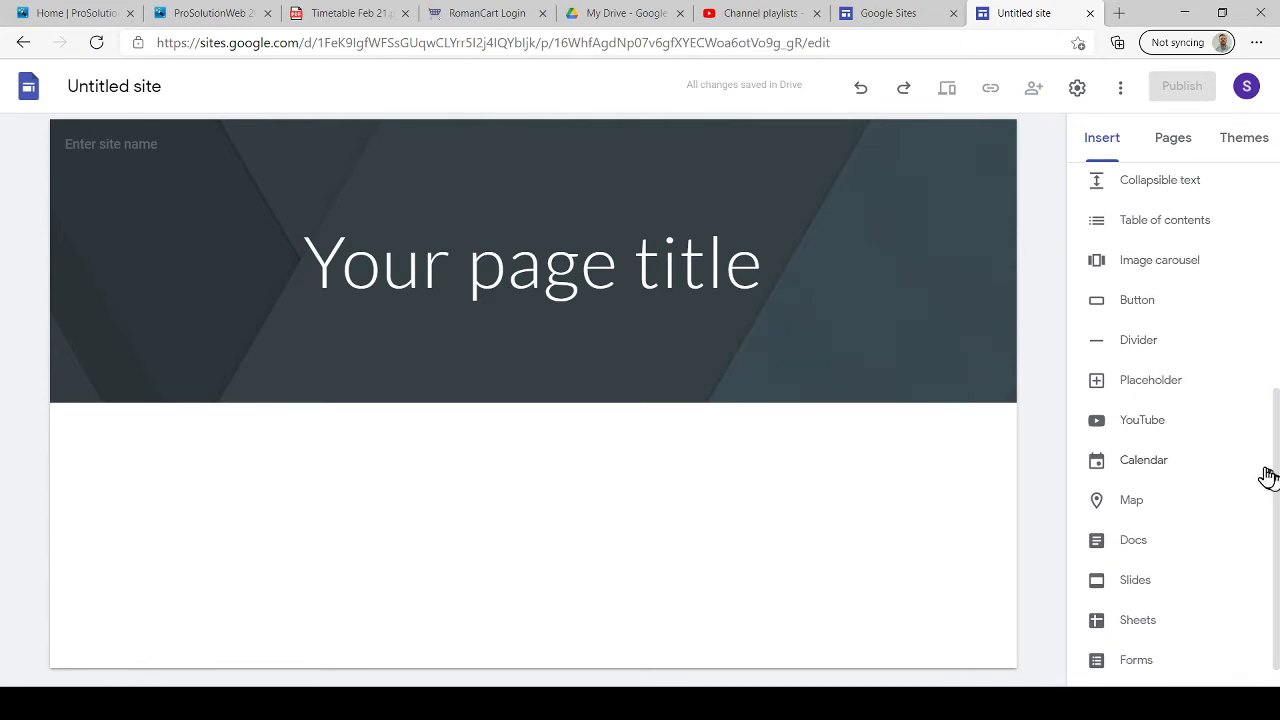
{"action": "scroll", "coordinate": [1275, 481], "scroll_direction": "down", "scroll_amount": 1}
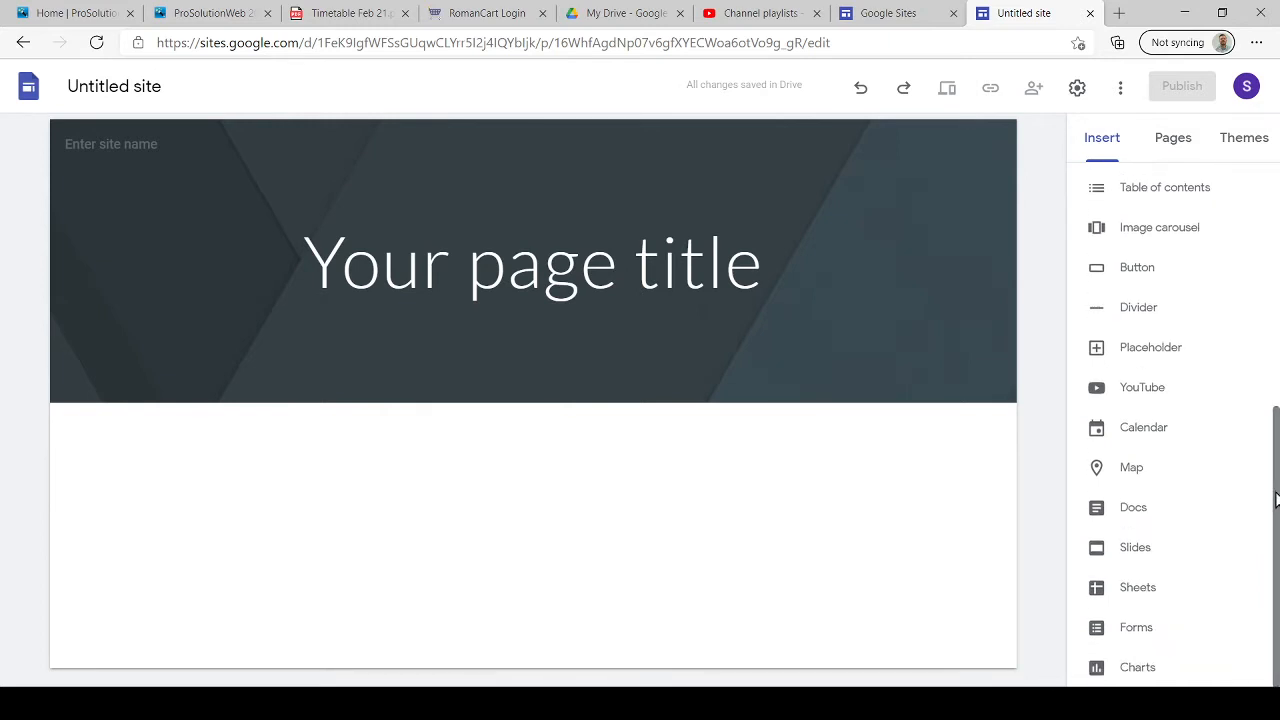
{"action": "left_click_drag", "start_coordinate": [1275, 428], "coordinate": [1269, 163]}
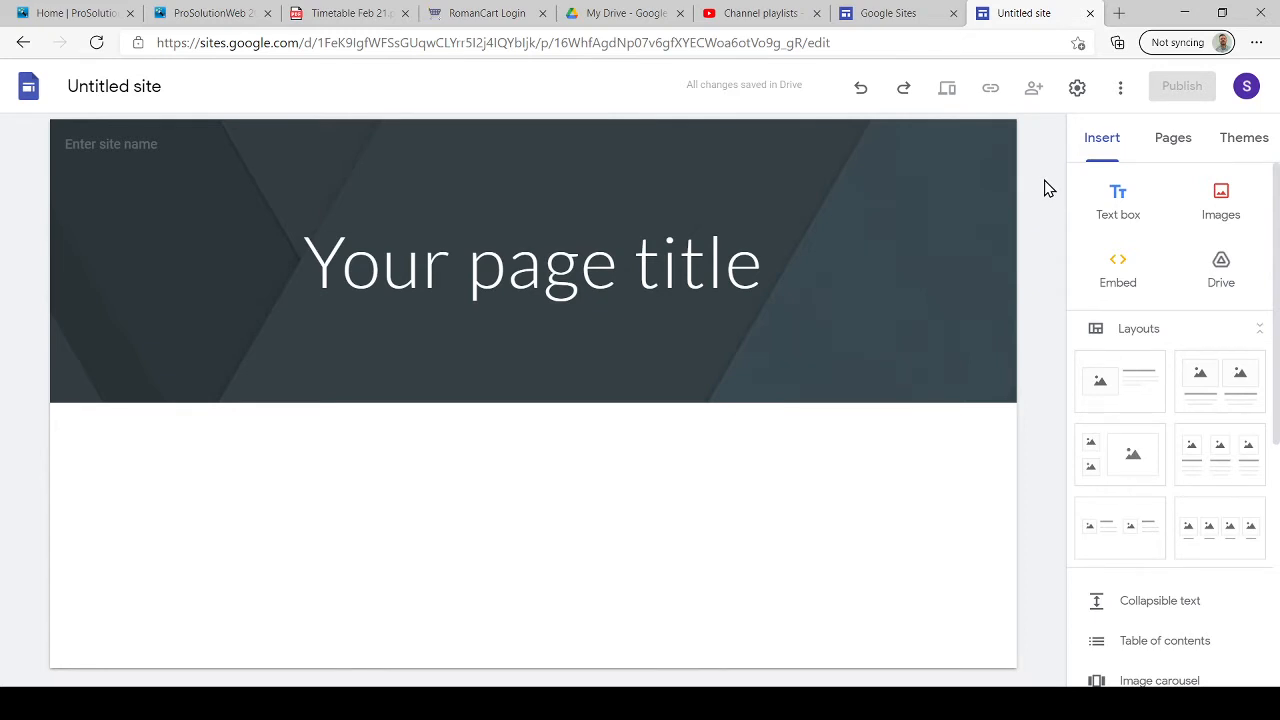
{"action": "left_click", "coordinate": [1169, 141]}
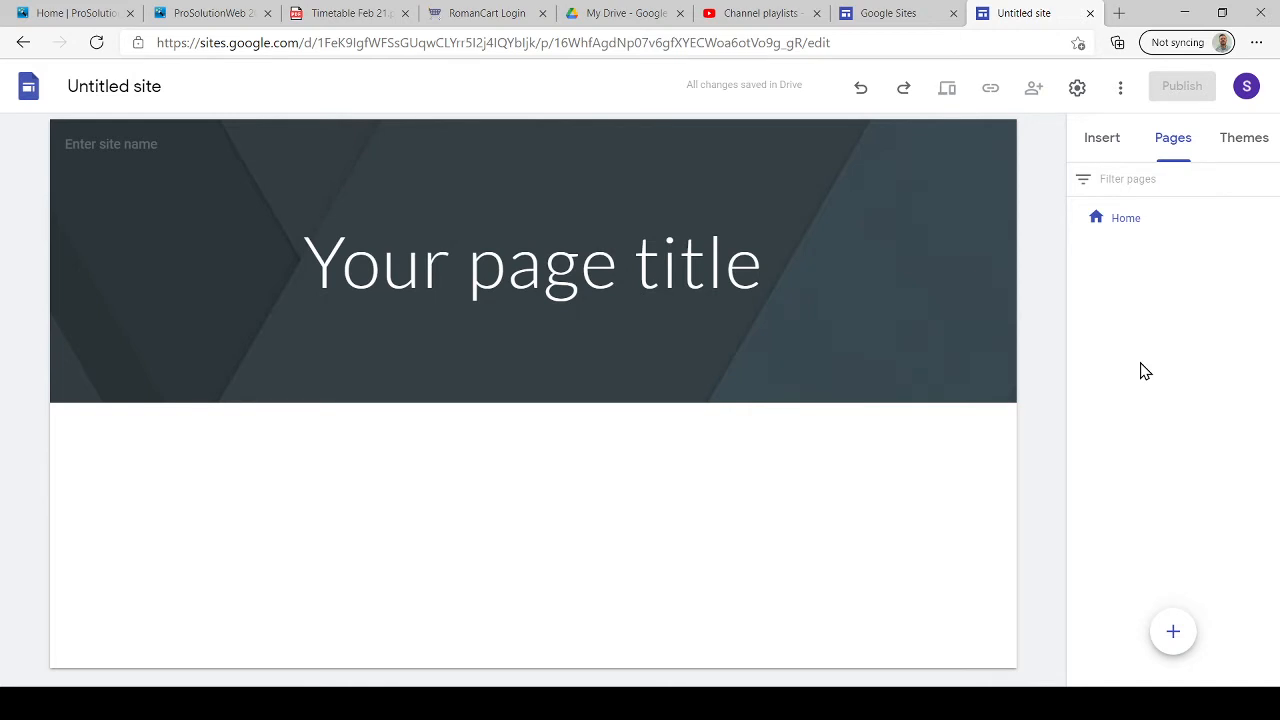
{"action": "left_click", "coordinate": [1242, 147]}
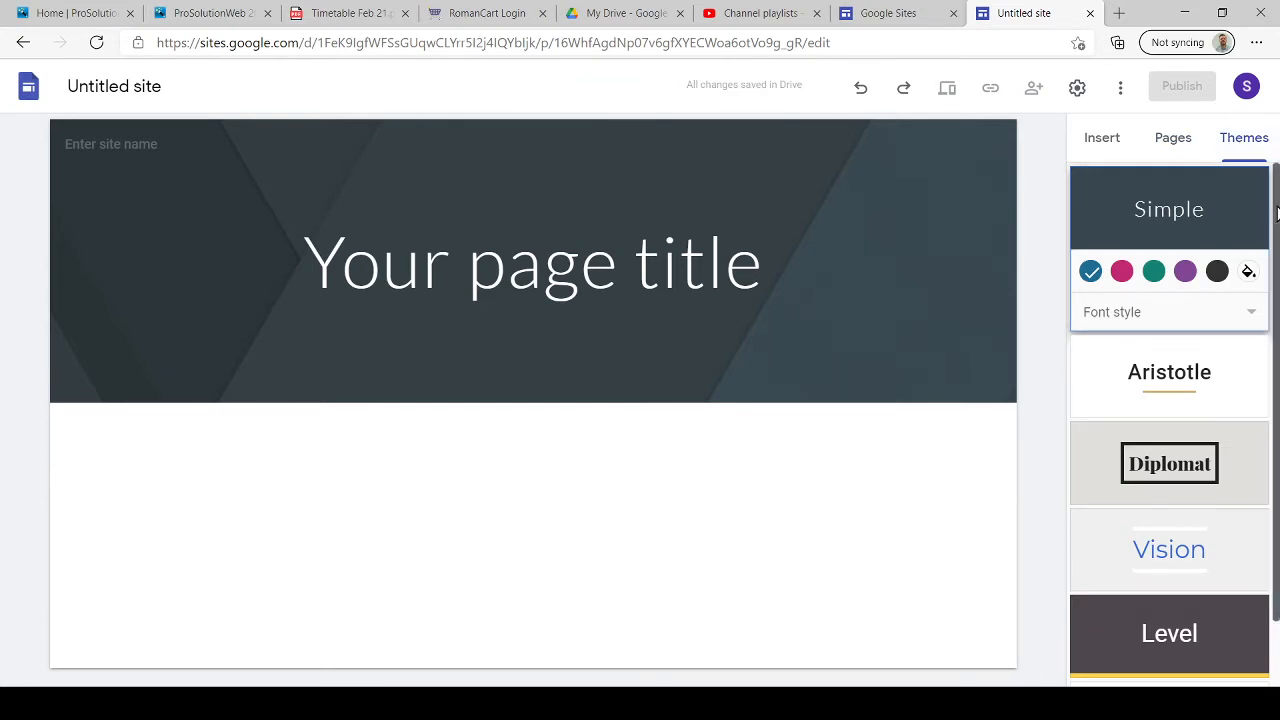
{"action": "scroll", "coordinate": [1276, 212], "scroll_direction": "down", "scroll_amount": 1}
{"action": "scroll", "coordinate": [1276, 208], "scroll_direction": "up", "scroll_amount": 1}
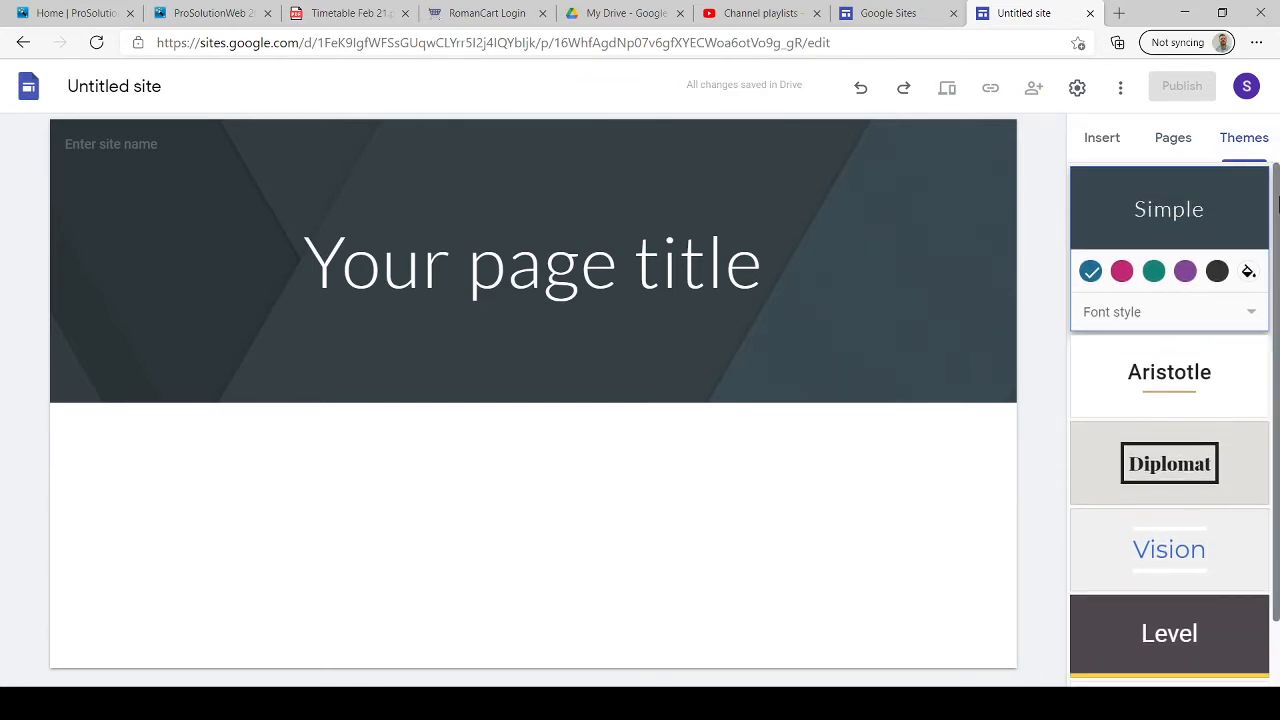
{"action": "left_click", "coordinate": [1110, 142]}
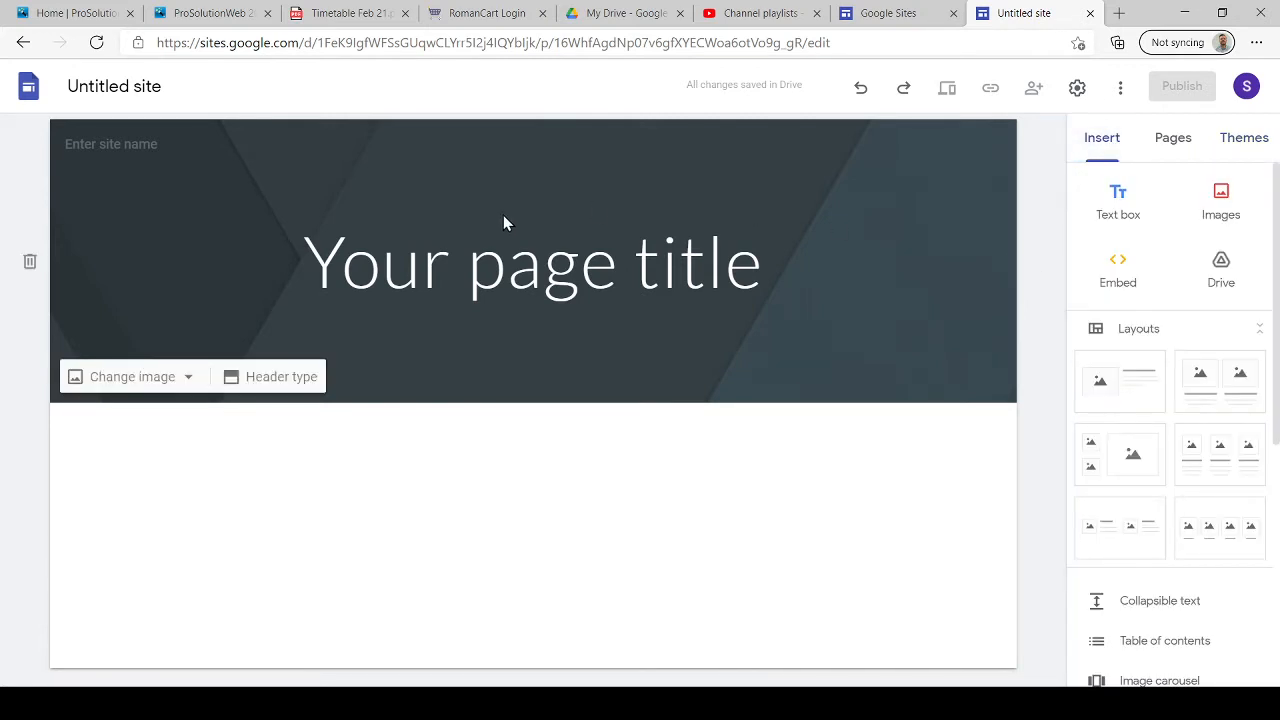
Name the untitled site document "Carter Angelo Art Gallery"
{"action": "left_click", "coordinate": [137, 88]}
{"action": "type", "text": "Car"}
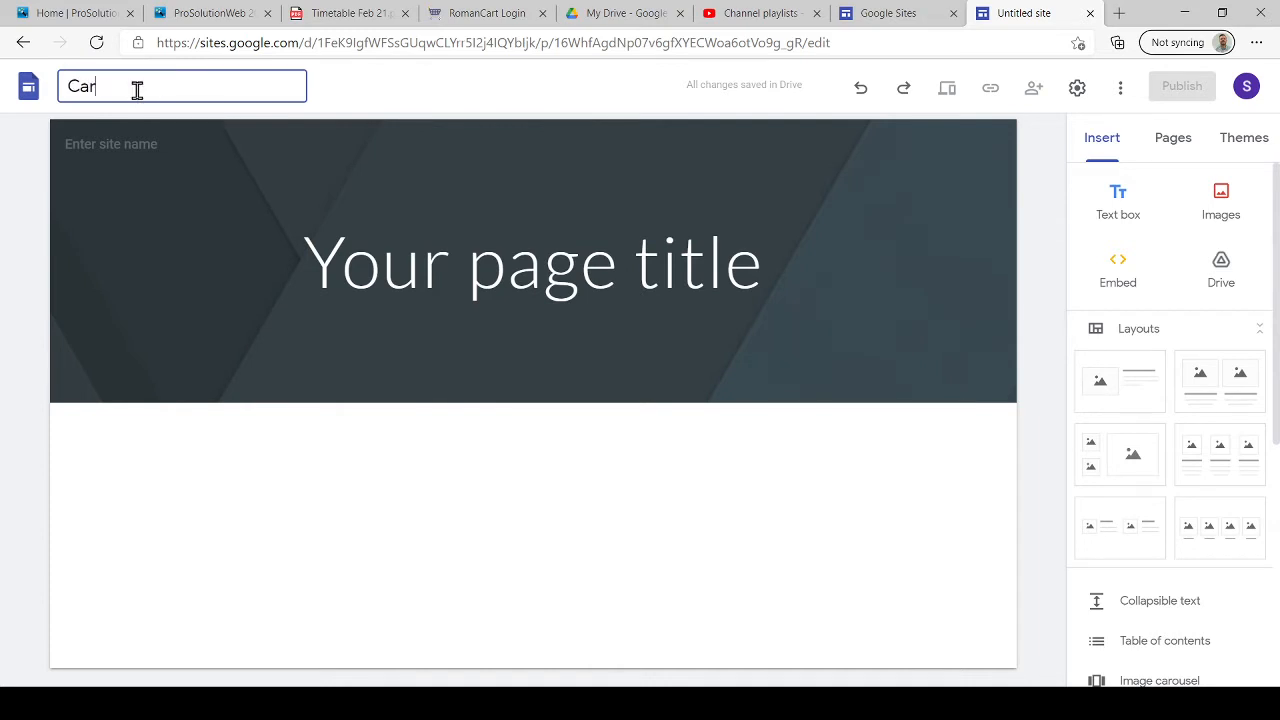
{"action": "type", "text": "ter Angelo Art Gallery"}
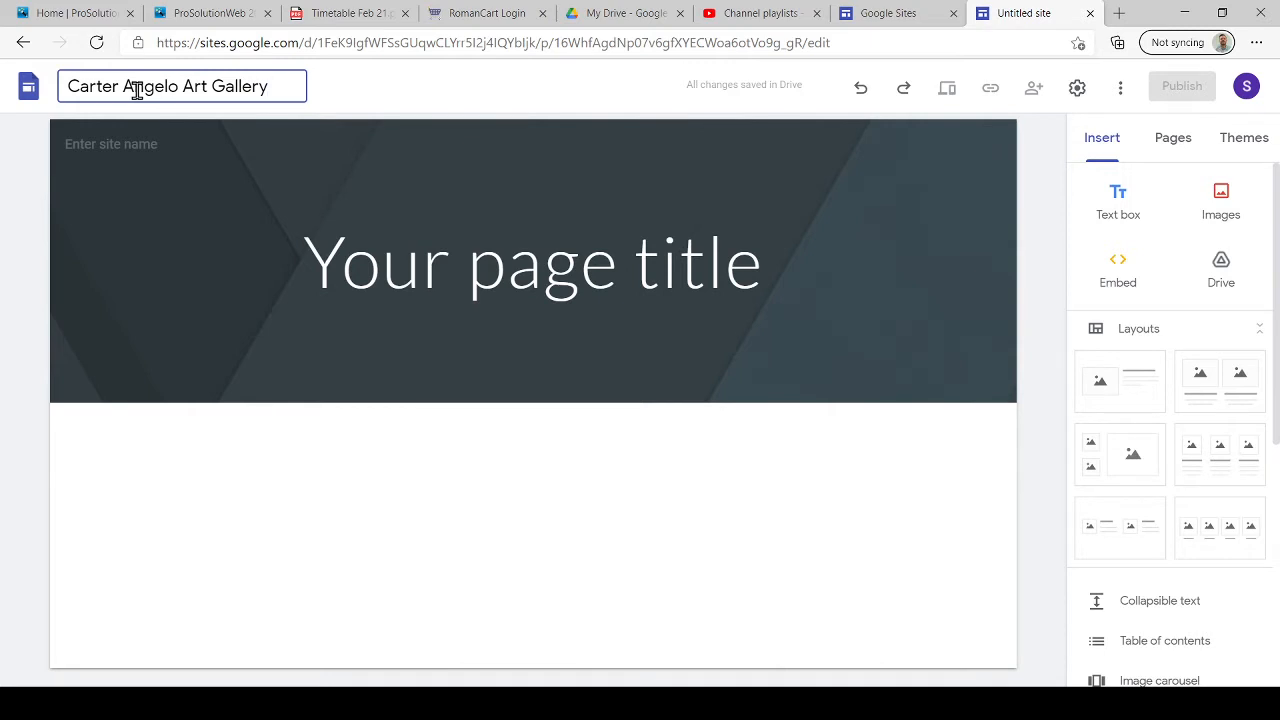
{"action": "left_click", "coordinate": [372, 88]}
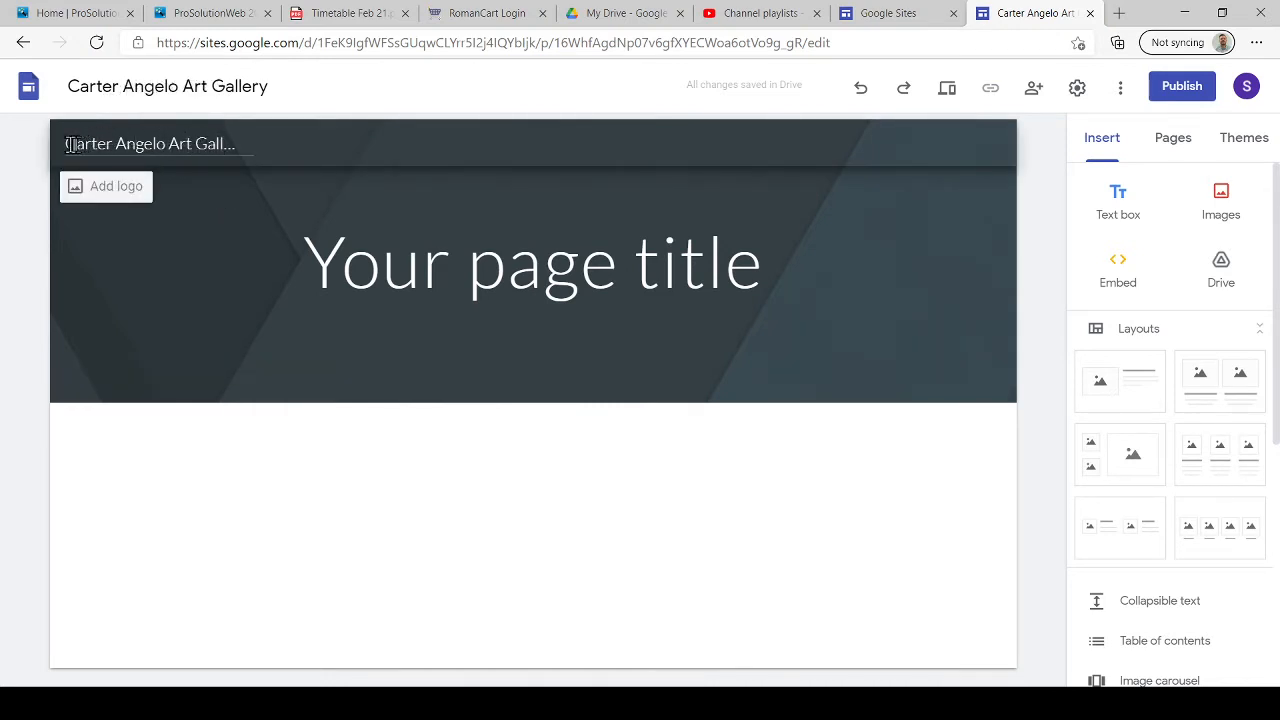
Shorten the site name shown in the page header to "Carter Angelo"
{"action": "left_click", "coordinate": [108, 146]}
{"action": "left_click_drag", "start_coordinate": [166, 146], "coordinate": [259, 155]}
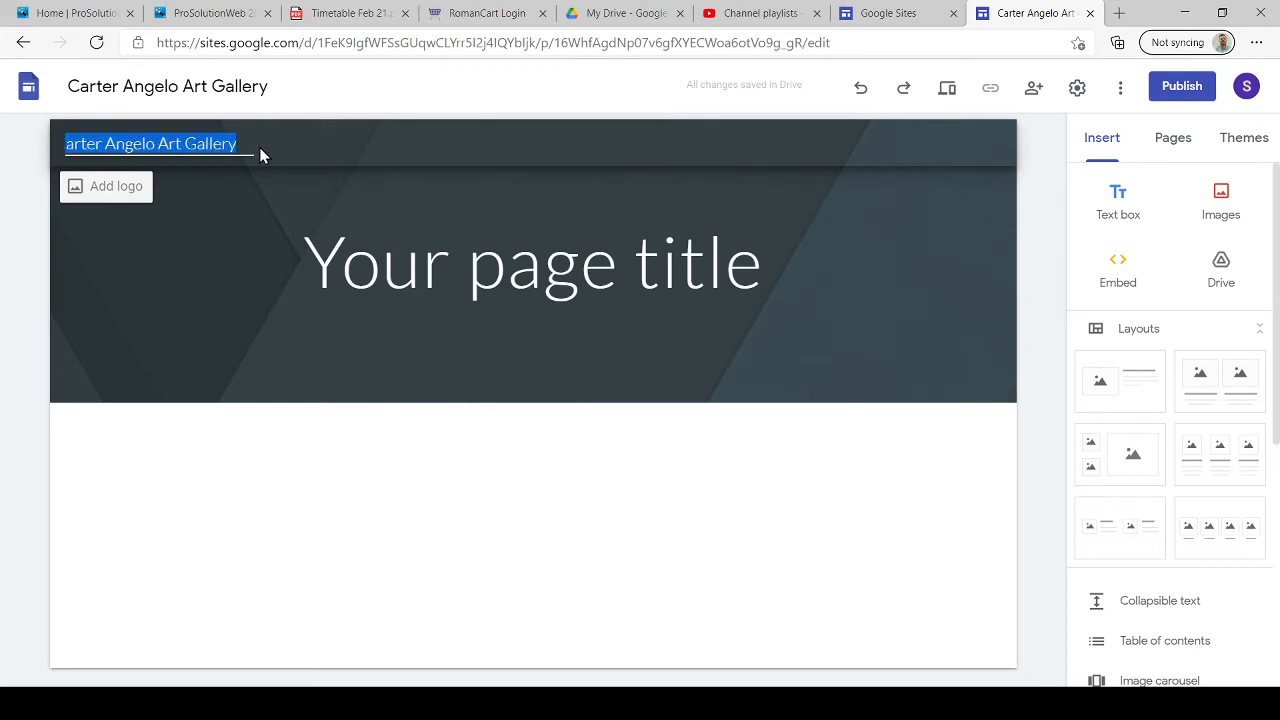
{"action": "left_click", "coordinate": [246, 146]}
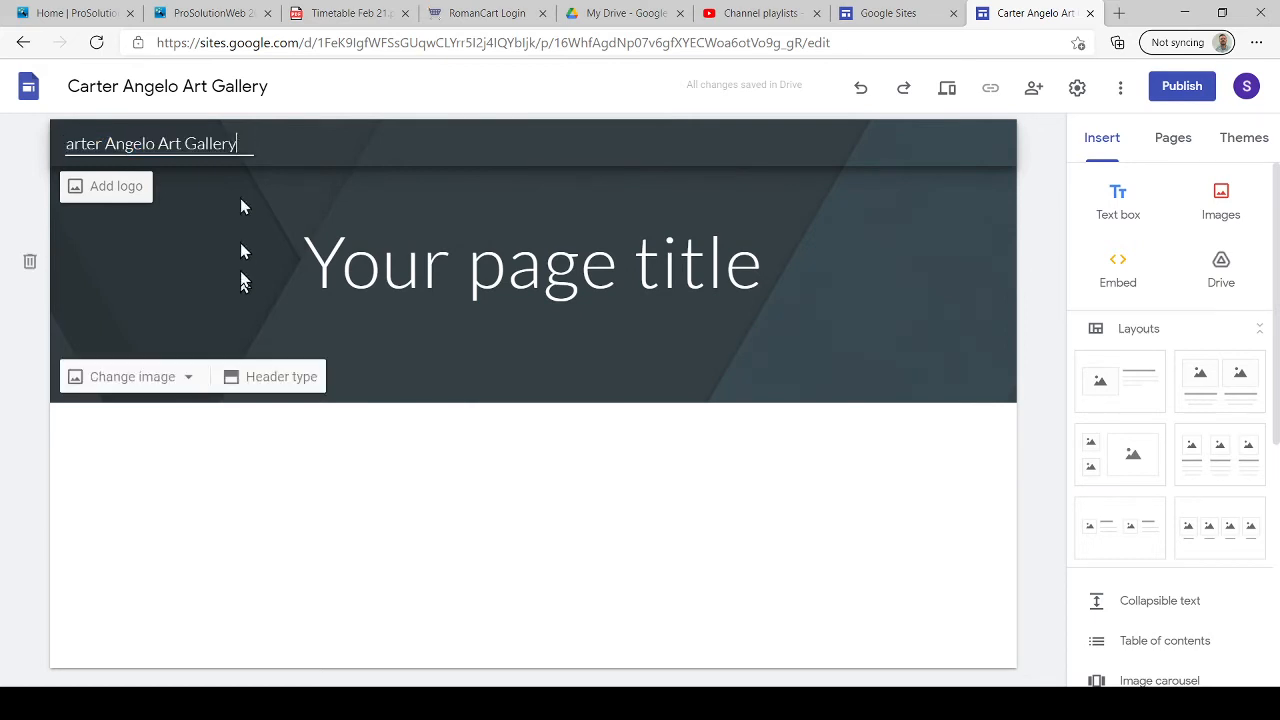
{"action": "key", "text": "BackSpace"}
{"action": "key", "text": "BackSpace"}
{"action": "key", "text": "BackSpace"}
{"action": "key", "text": "BackSpace"}
{"action": "key", "text": "BackSpace"}
{"action": "key", "text": "BackSpace"}
{"action": "key", "text": "BackSpace"}
{"action": "key", "text": "BackSpace"}
{"action": "key", "text": "BackSpace"}
{"action": "key", "text": "BackSpace"}
{"action": "key", "text": "BackSpace"}
{"action": "key", "text": "BackSpace"}
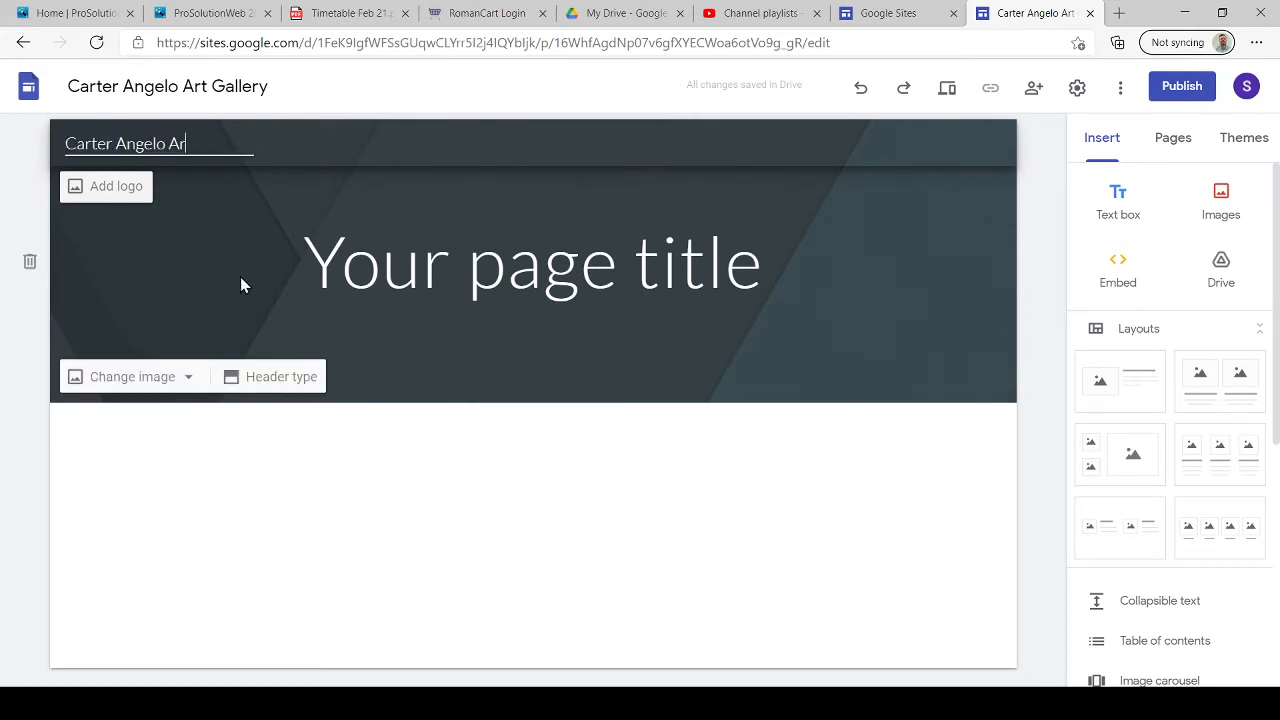
{"action": "left_click", "coordinate": [571, 335]}
Replace the placeholder page title in the header with "Carter Art"
{"action": "left_click", "coordinate": [566, 258]}
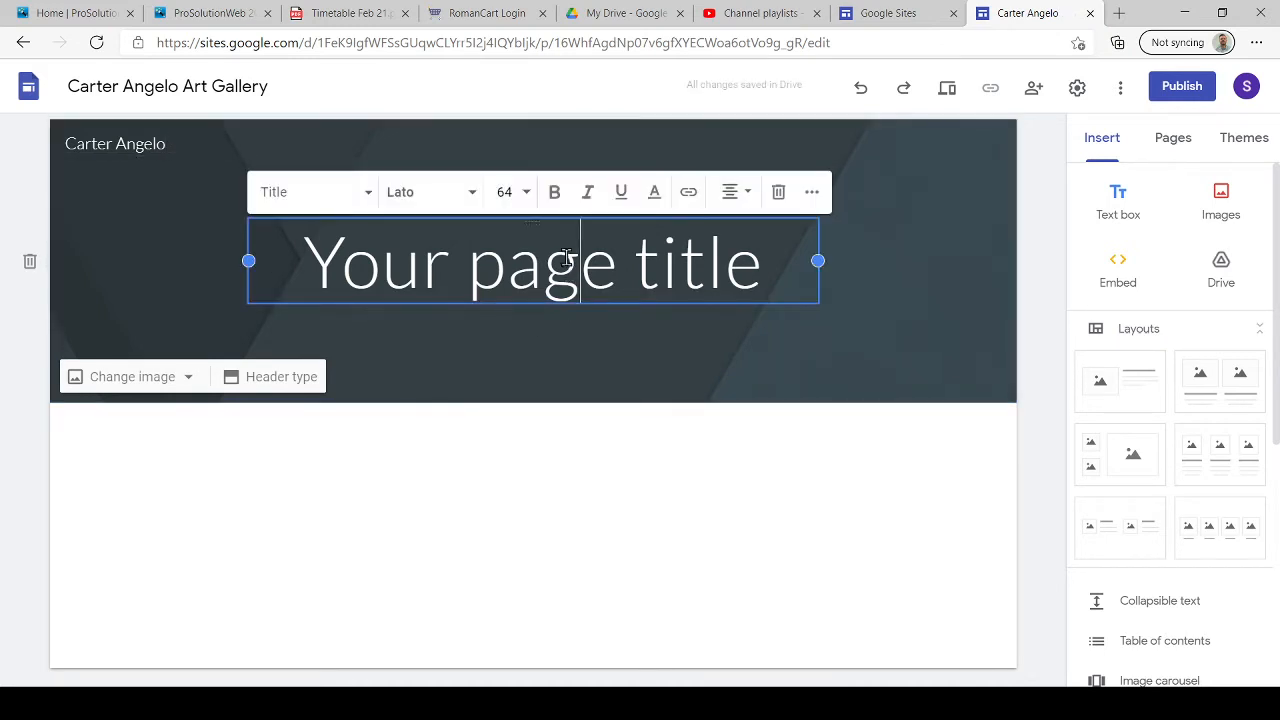
{"action": "left_click_drag", "start_coordinate": [762, 286], "coordinate": [320, 290]}
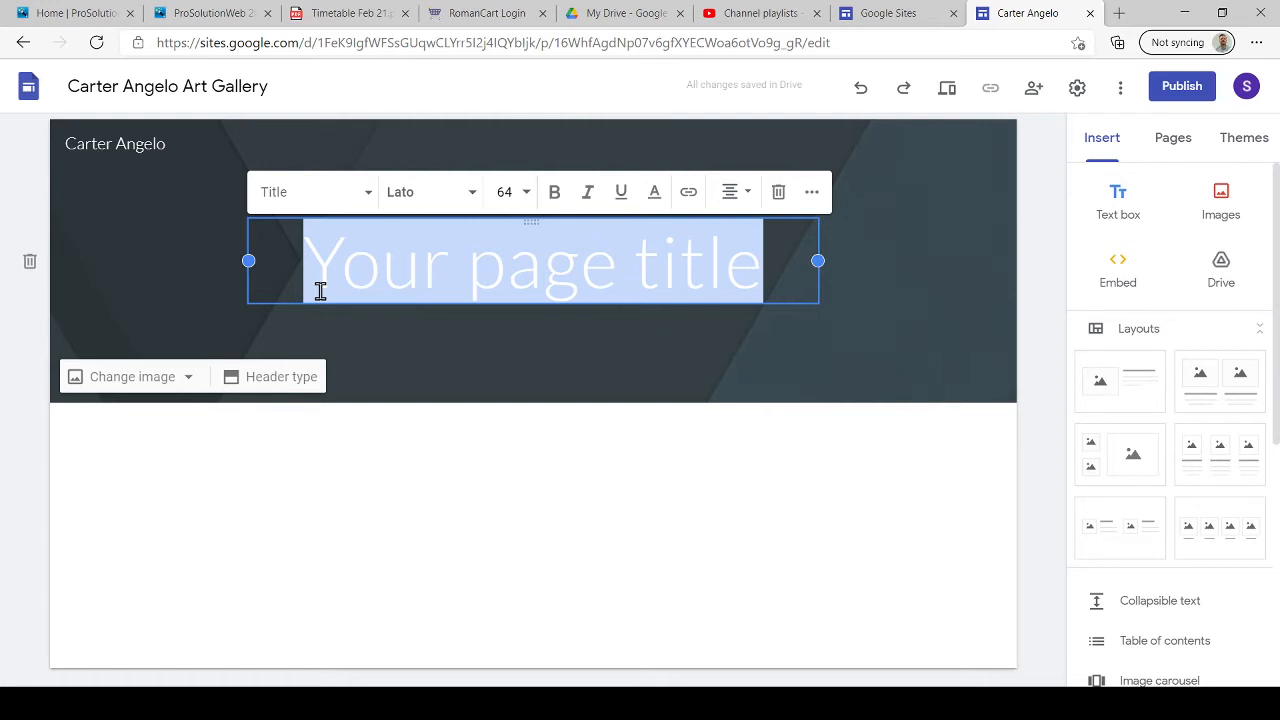
{"action": "type", "text": "Carter"}
{"action": "type", "text": "Art"}
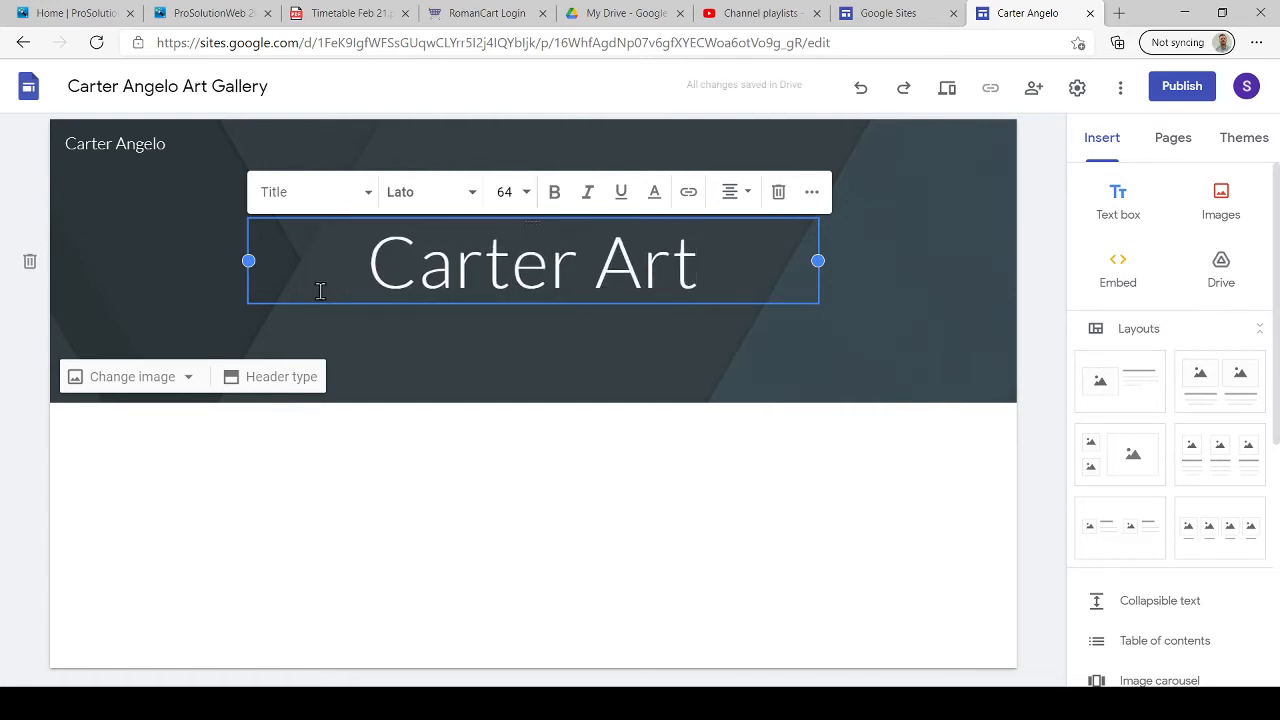
{"action": "left_click", "coordinate": [610, 357]}
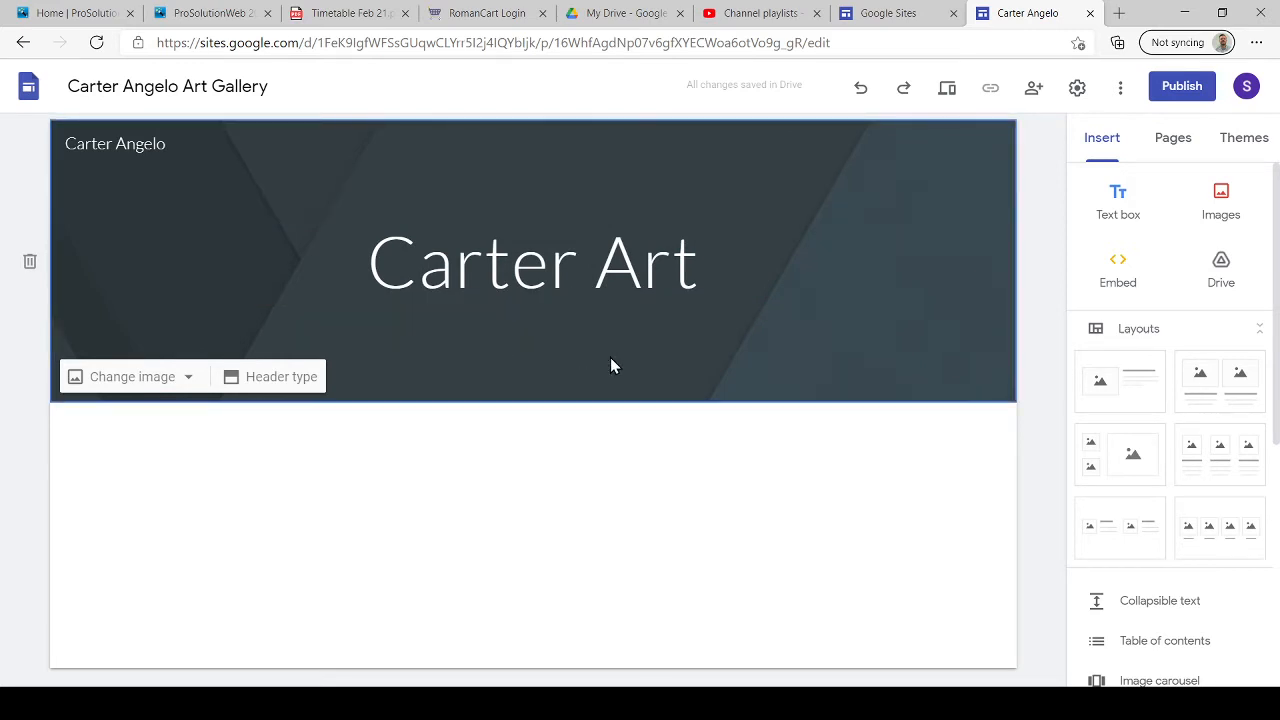
Set the font of the whole "Carter Art" page title to Lobster
{"action": "left_click", "coordinate": [619, 292]}
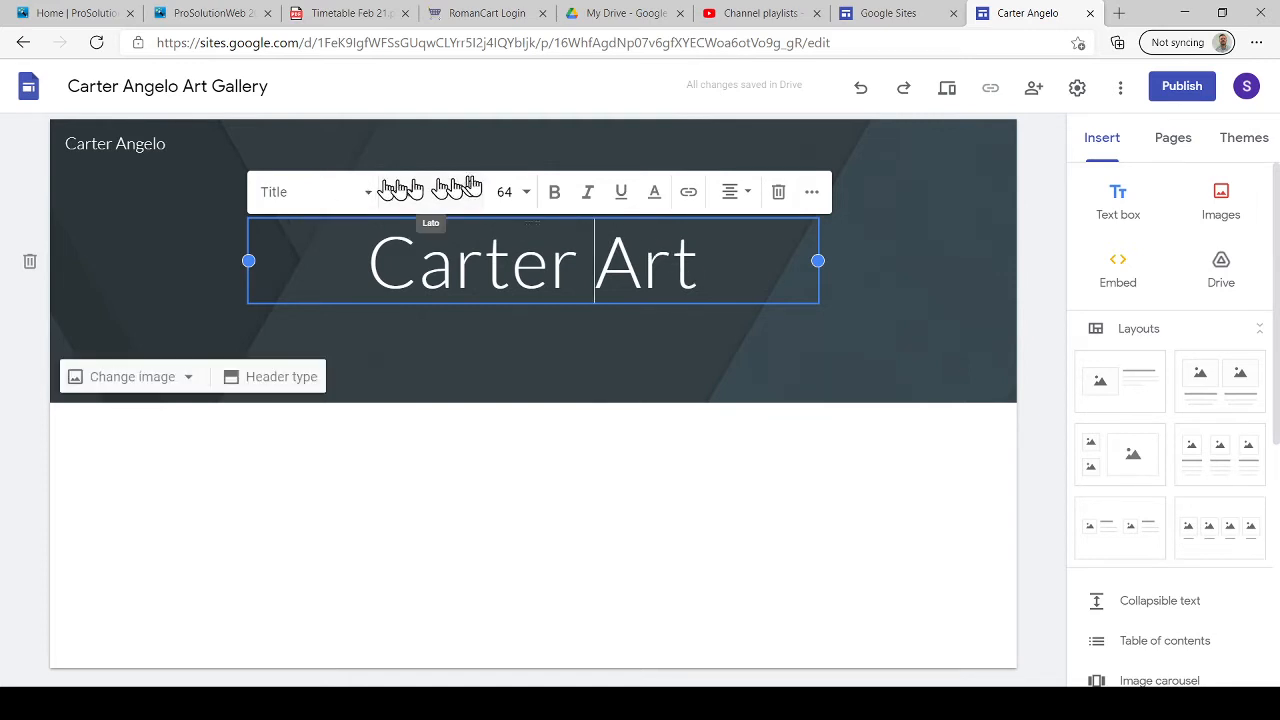
{"action": "left_click_drag", "start_coordinate": [706, 271], "coordinate": [381, 266]}
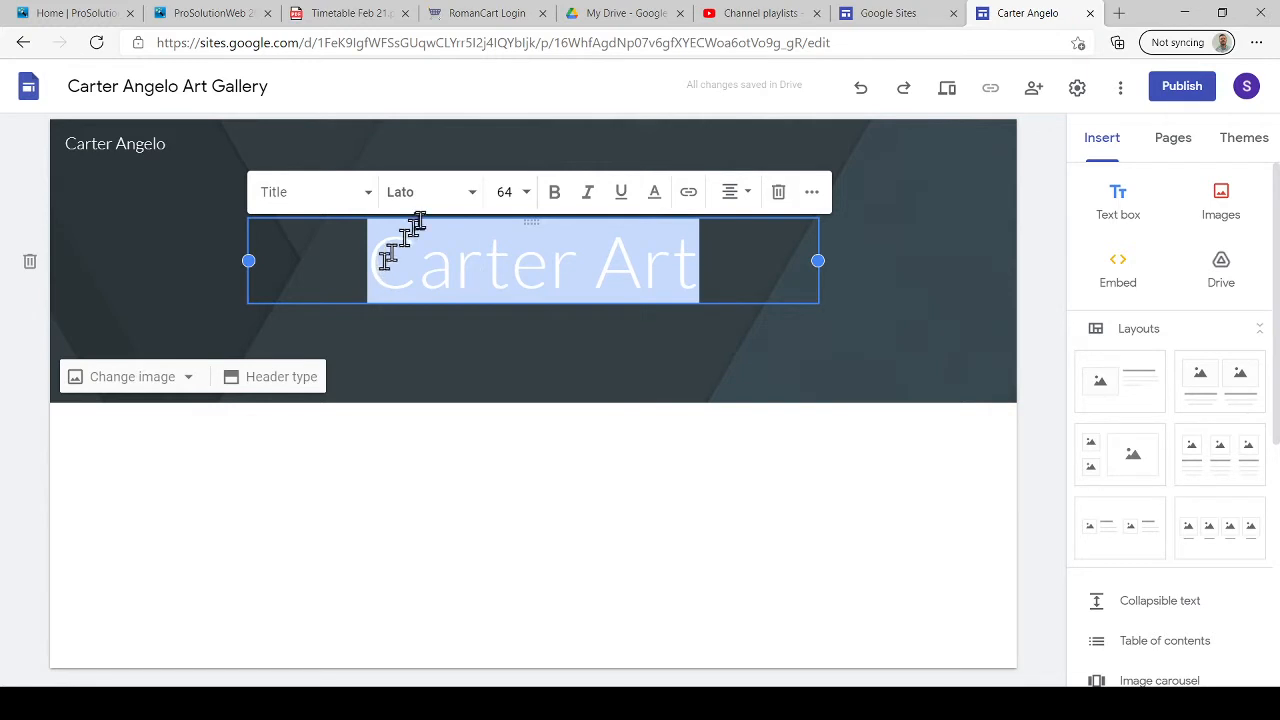
{"action": "left_click", "coordinate": [446, 198]}
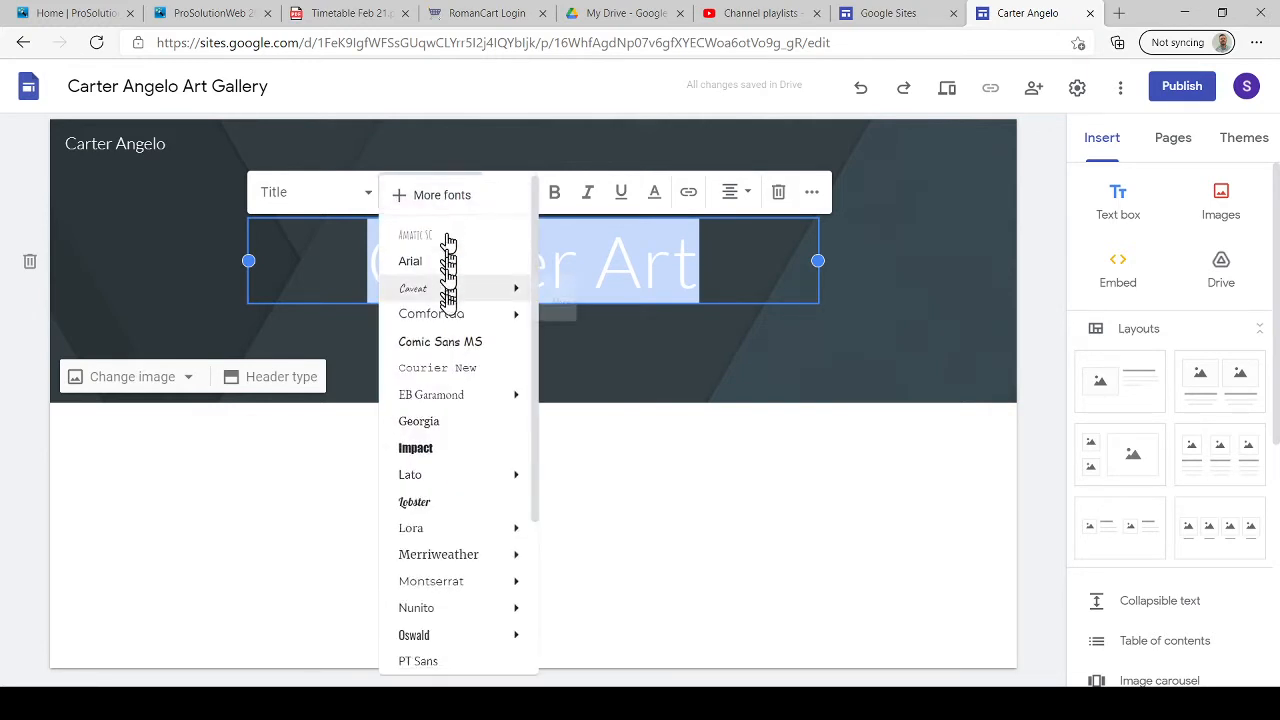
{"action": "left_click", "coordinate": [455, 503]}
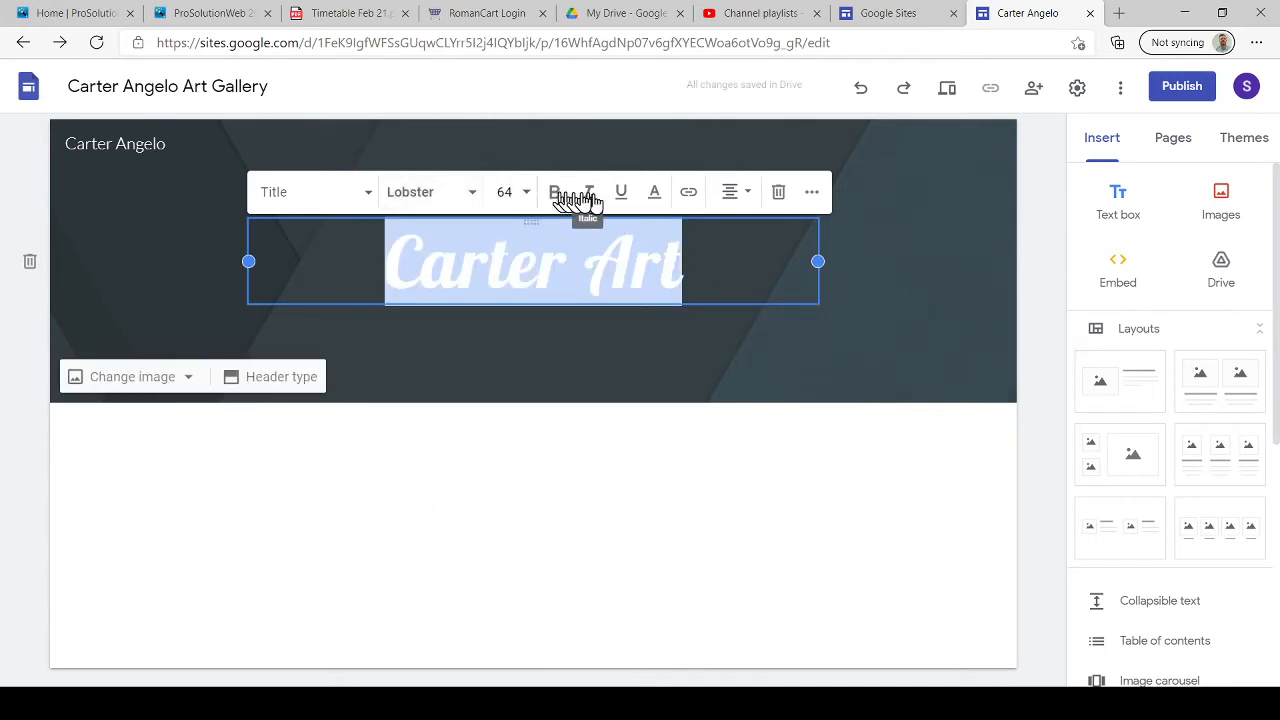
{"action": "left_click", "coordinate": [653, 197]}
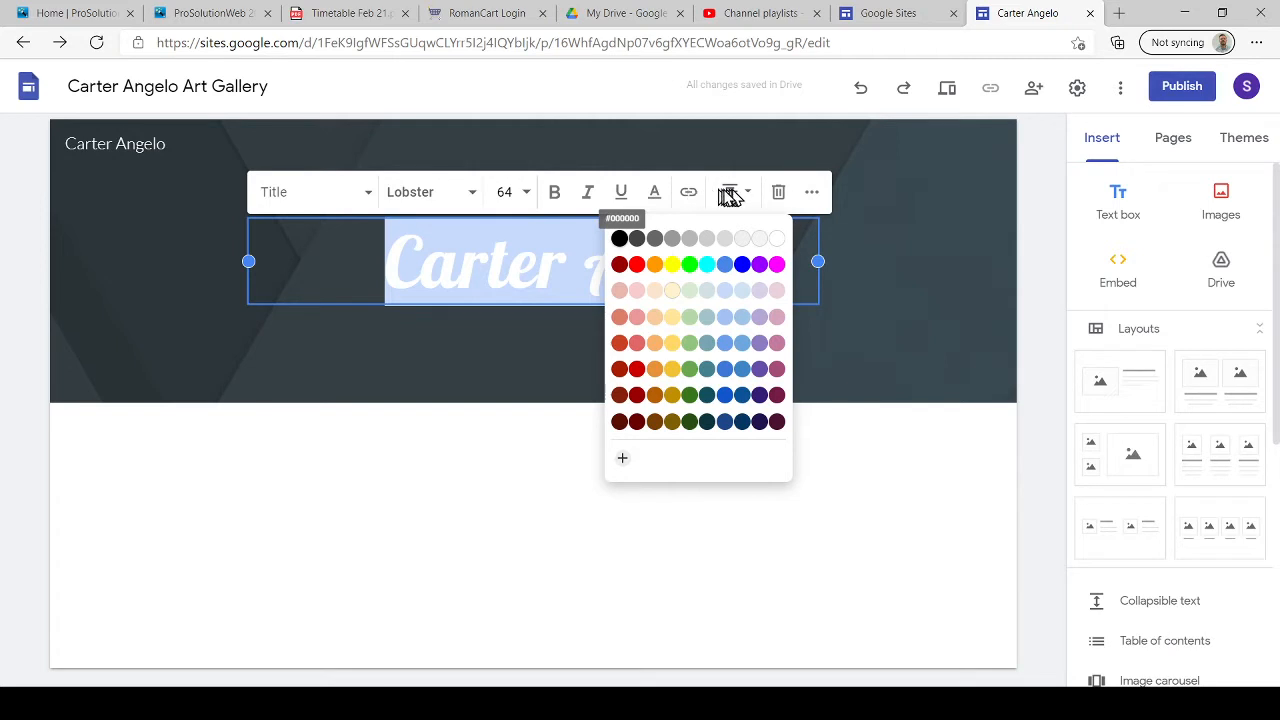
{"action": "key", "text": "Escape"}
{"action": "left_click", "coordinate": [684, 222]}
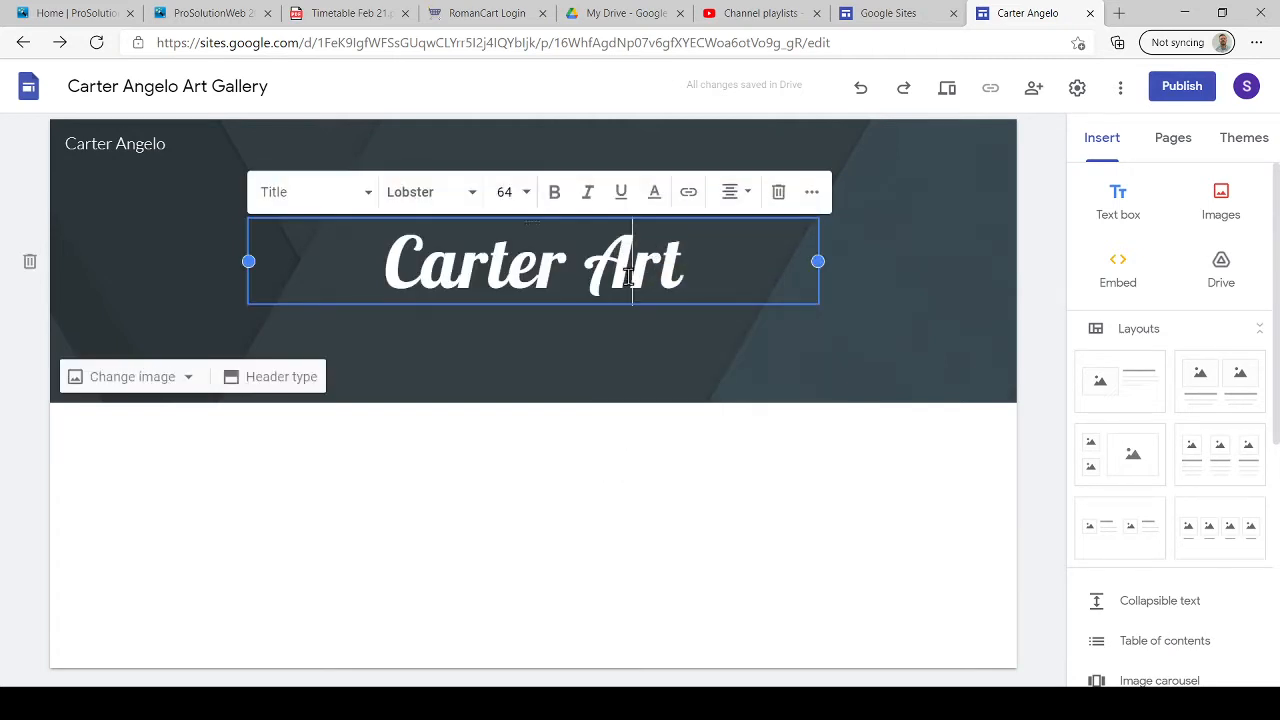
{"action": "left_click", "coordinate": [733, 198]}
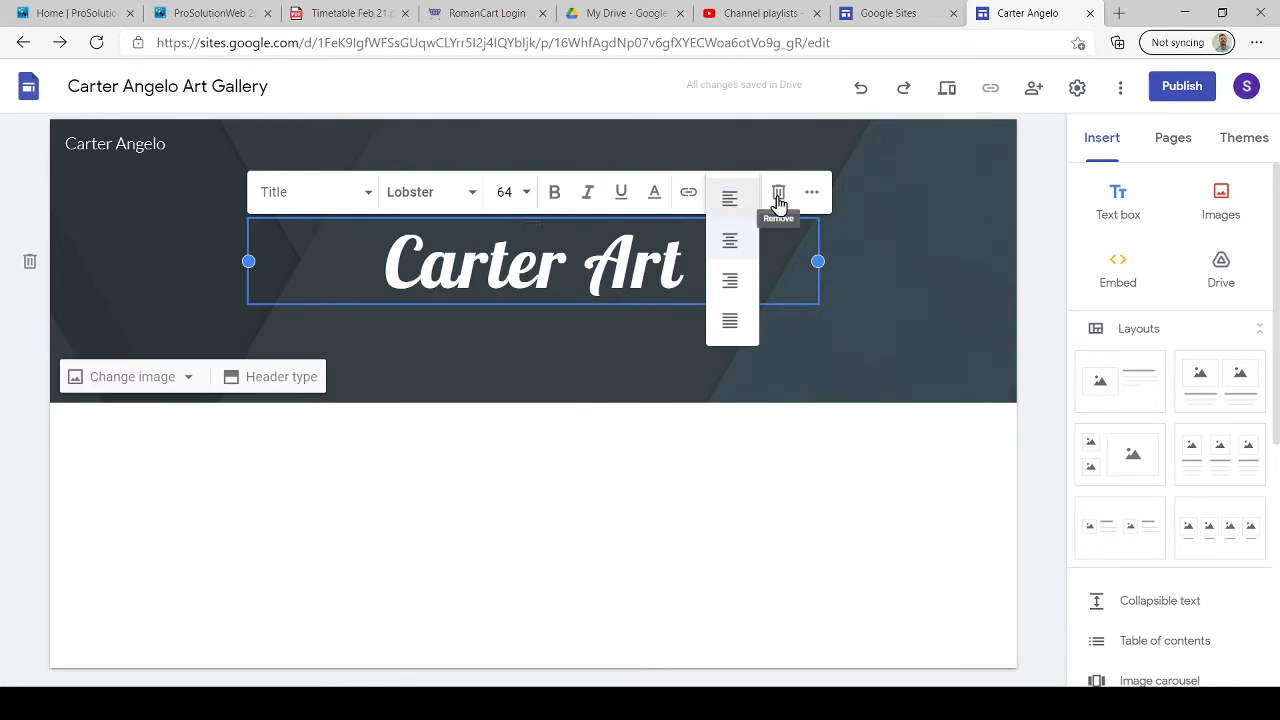
Change the page's header type to Title only
{"action": "left_click", "coordinate": [893, 296]}
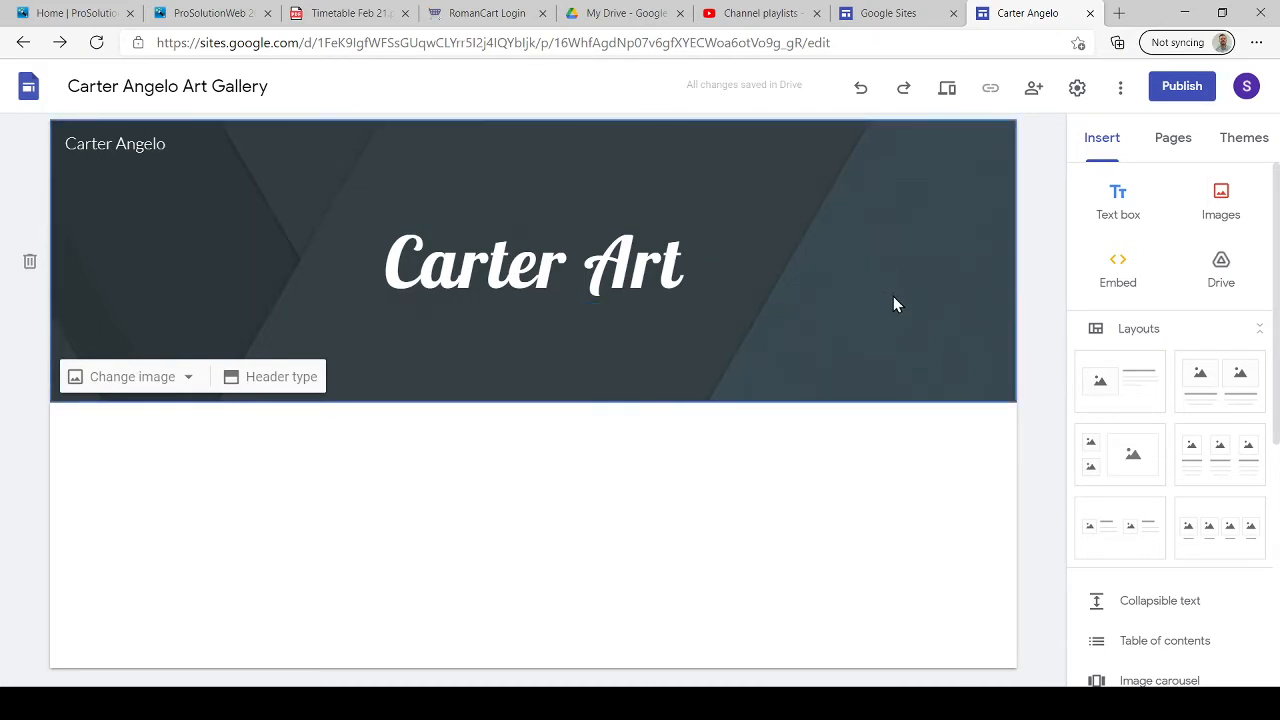
{"action": "left_click", "coordinate": [286, 378]}
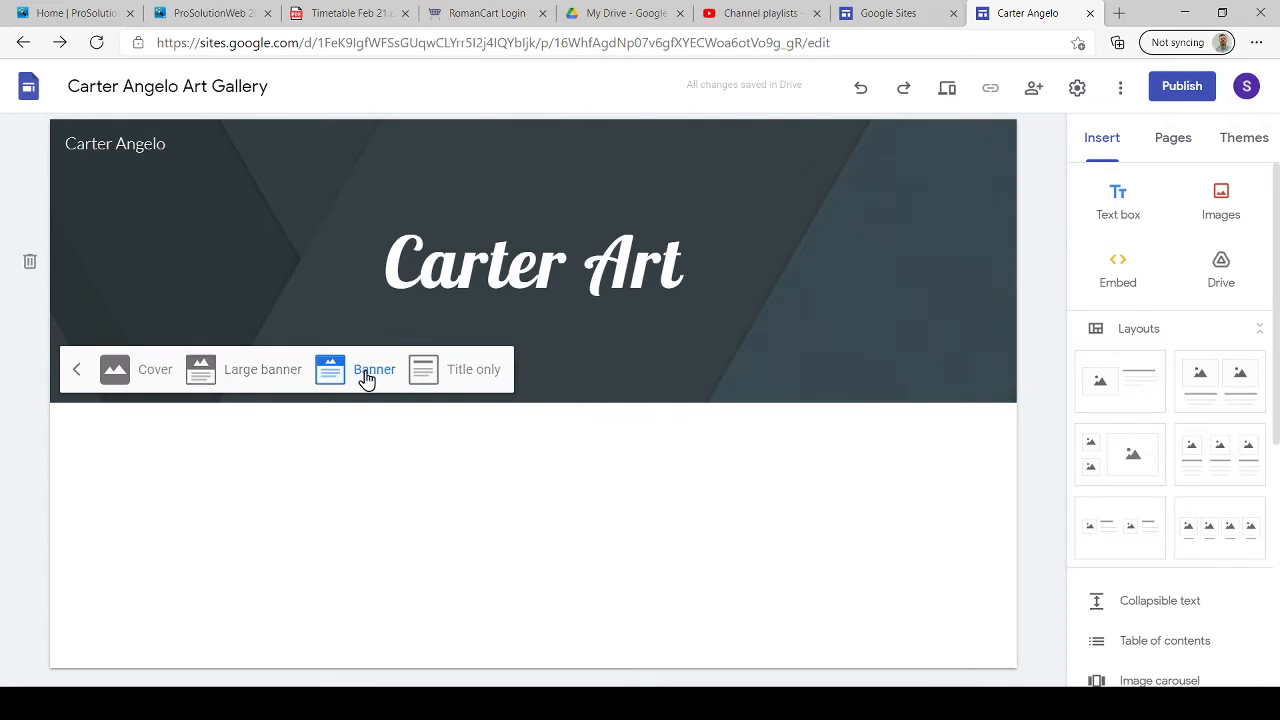
{"action": "left_click", "coordinate": [445, 369]}
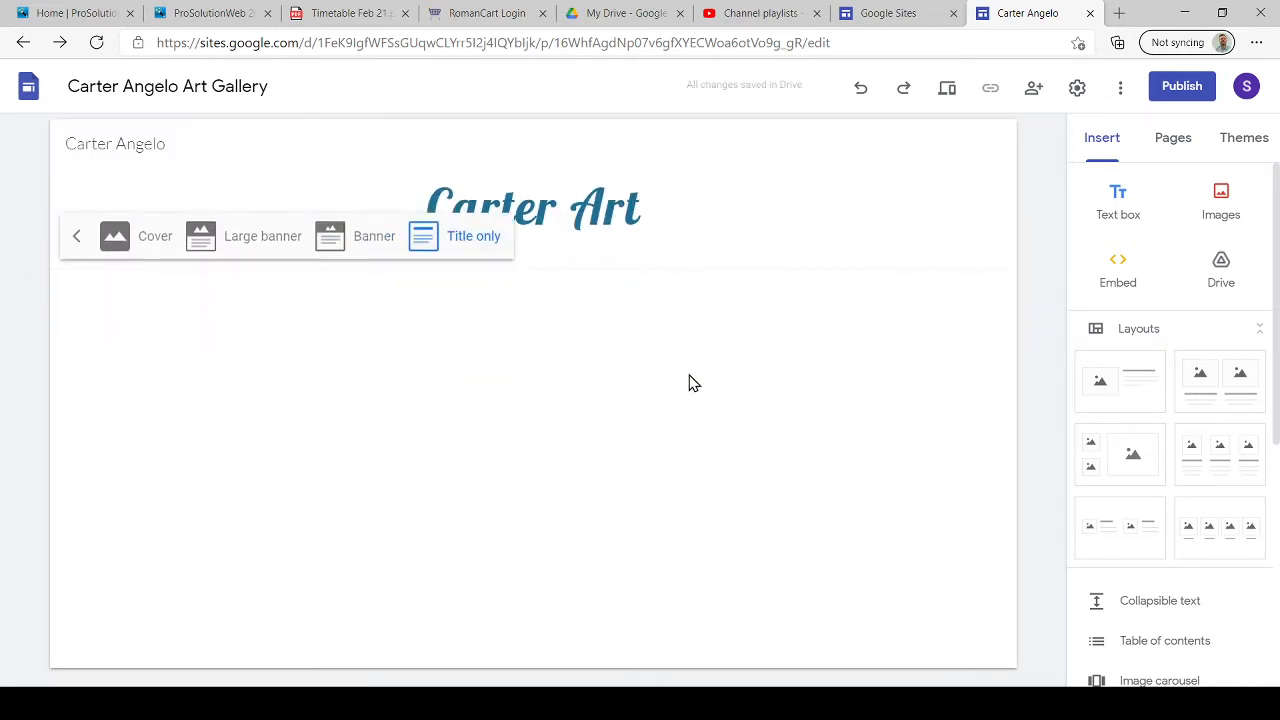
Set the page's header type to Banner and add a section layout with one image beside a heading and text
{"action": "left_click", "coordinate": [270, 237]}
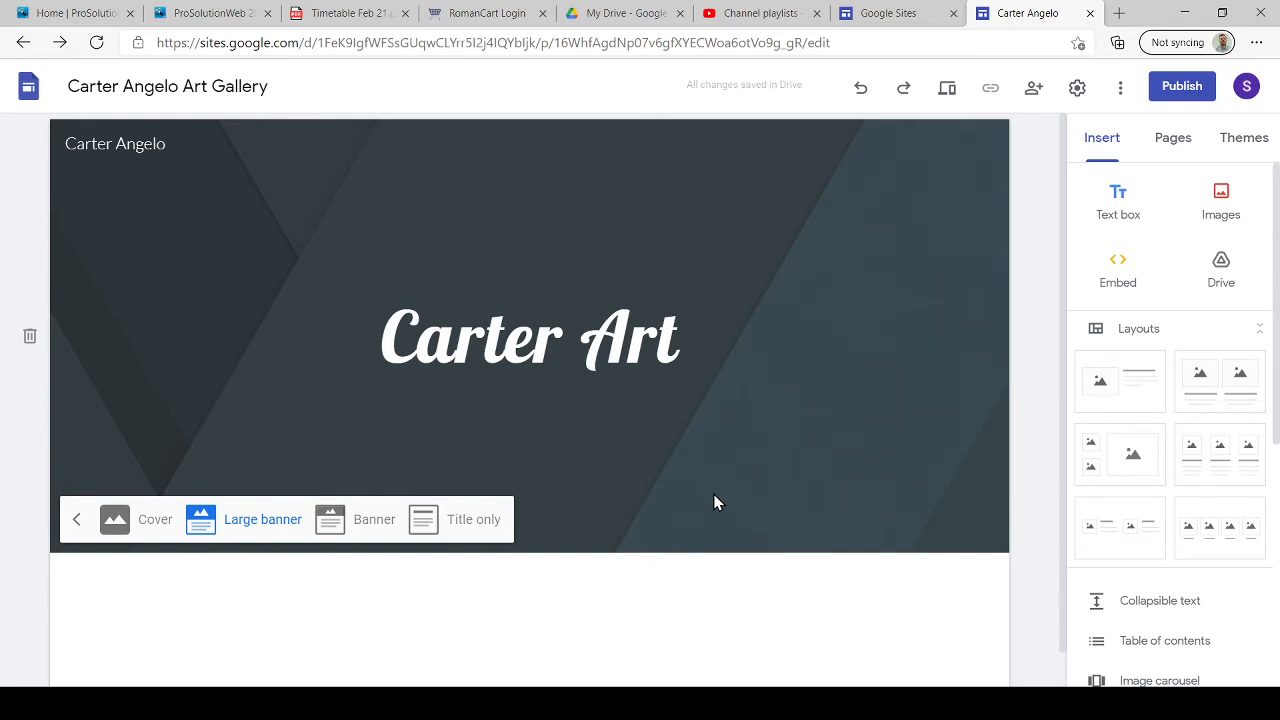
{"action": "left_click", "coordinate": [360, 519]}
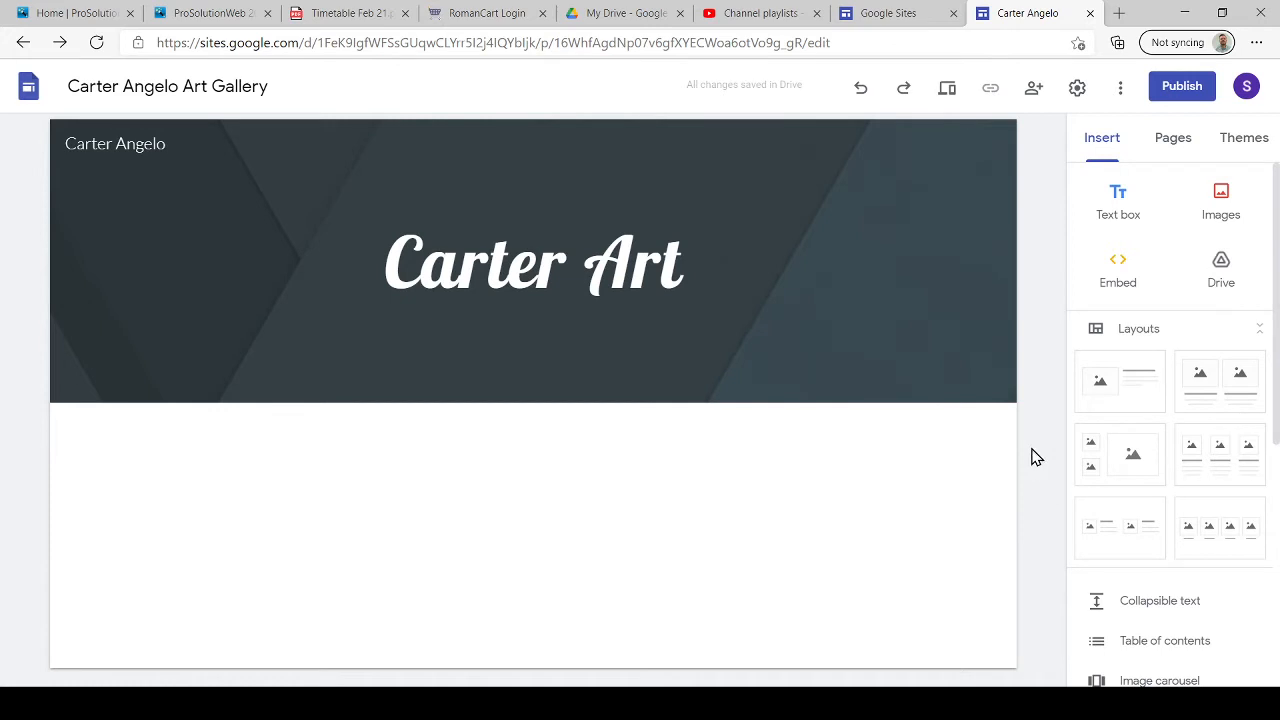
{"action": "left_click", "coordinate": [1136, 384]}
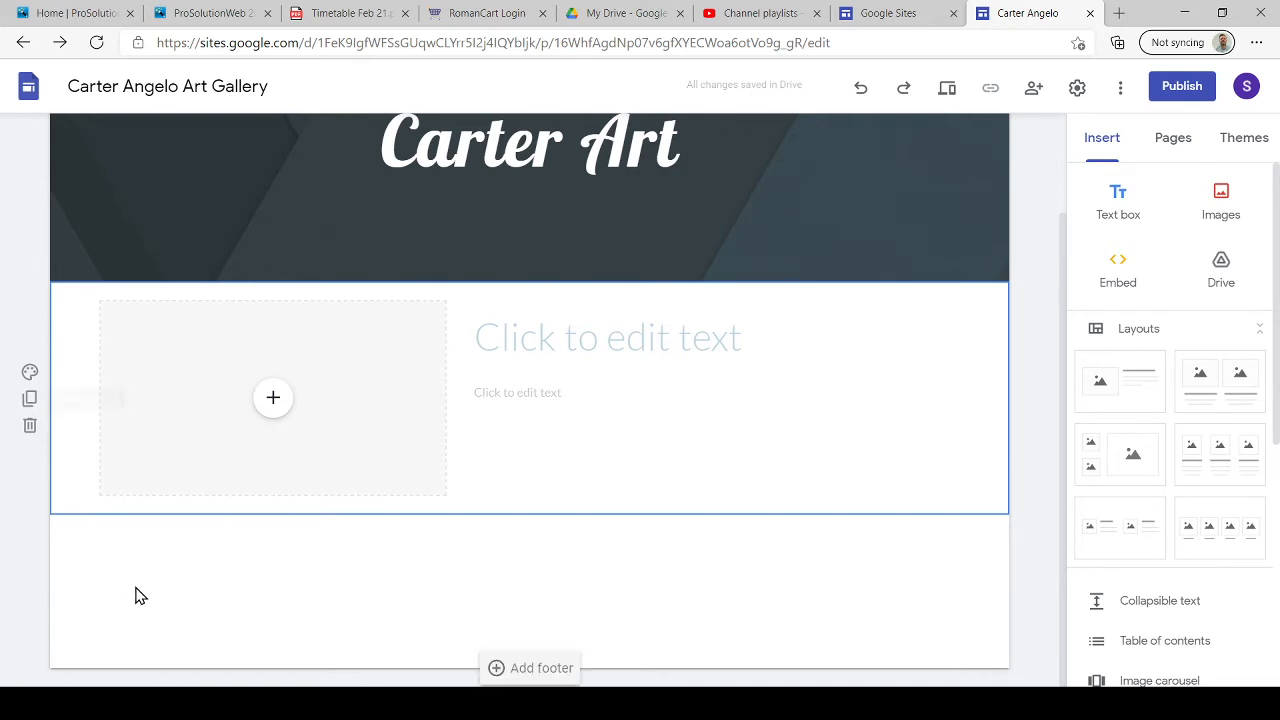
Try the Emphasis 1 and Emphasis 2 backgrounds on the new section and return it to Standard
{"action": "left_click", "coordinate": [32, 372]}
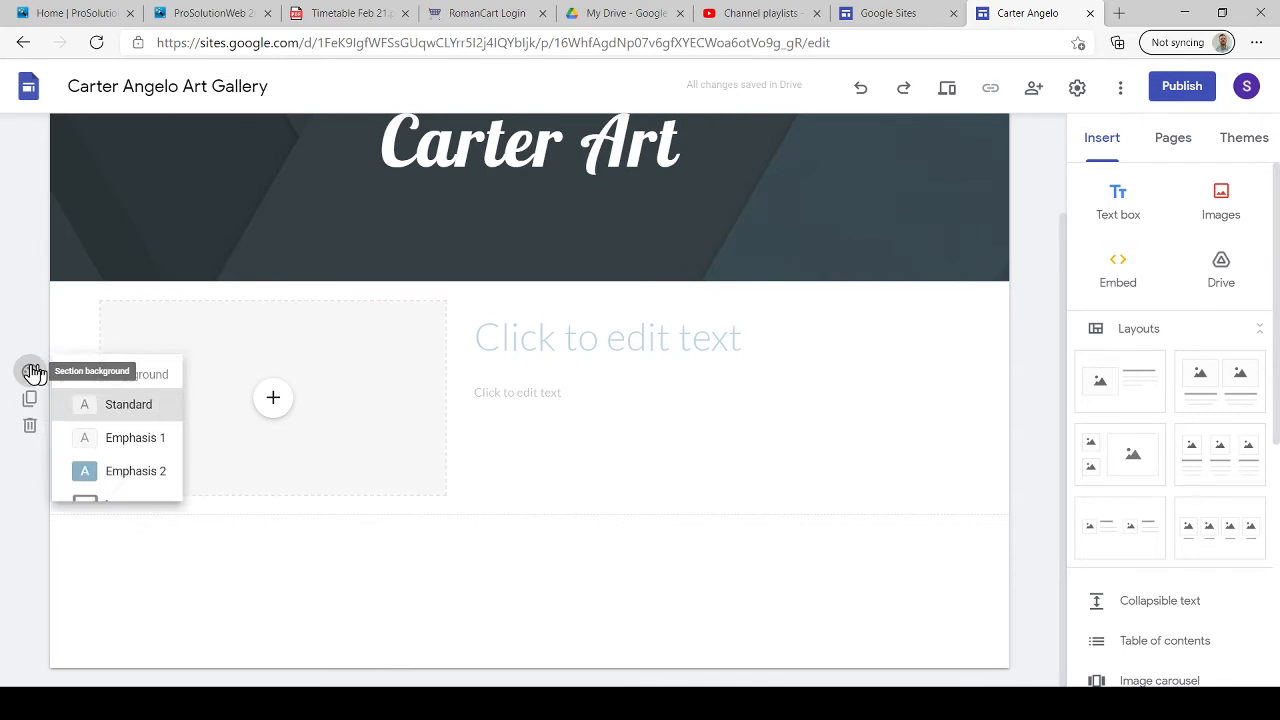
{"action": "left_click", "coordinate": [168, 440]}
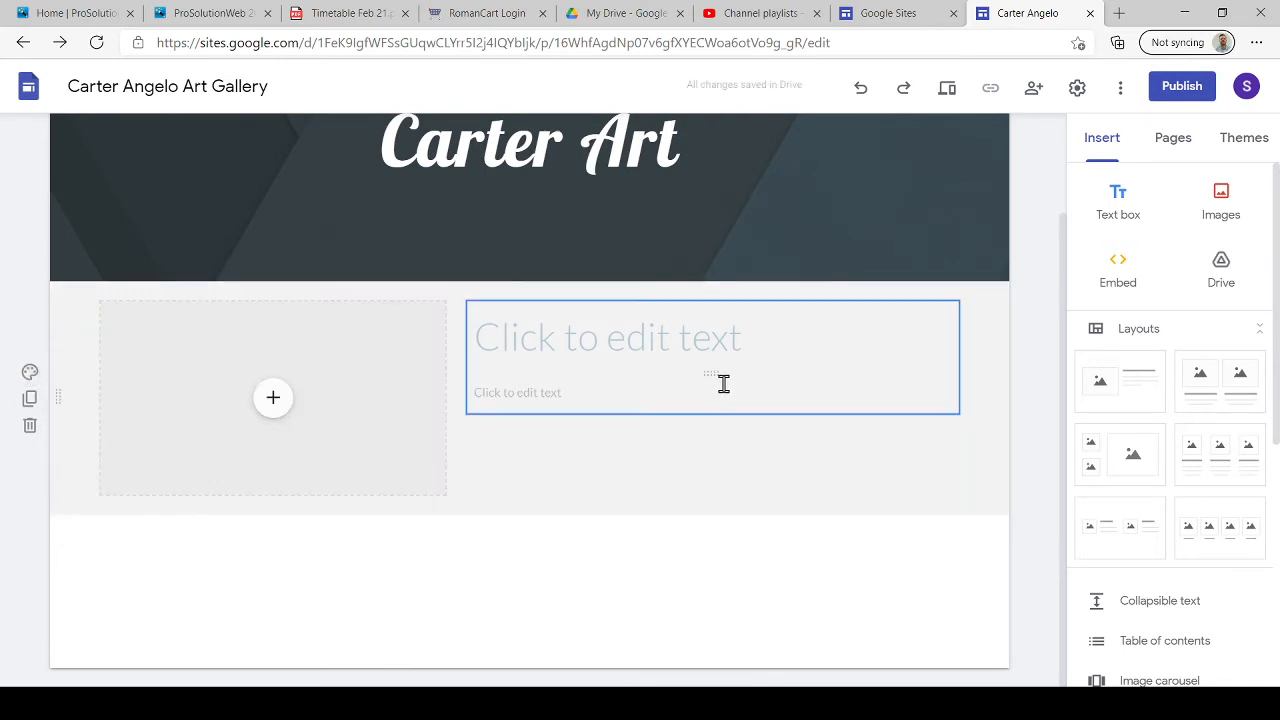
{"action": "left_click", "coordinate": [30, 371]}
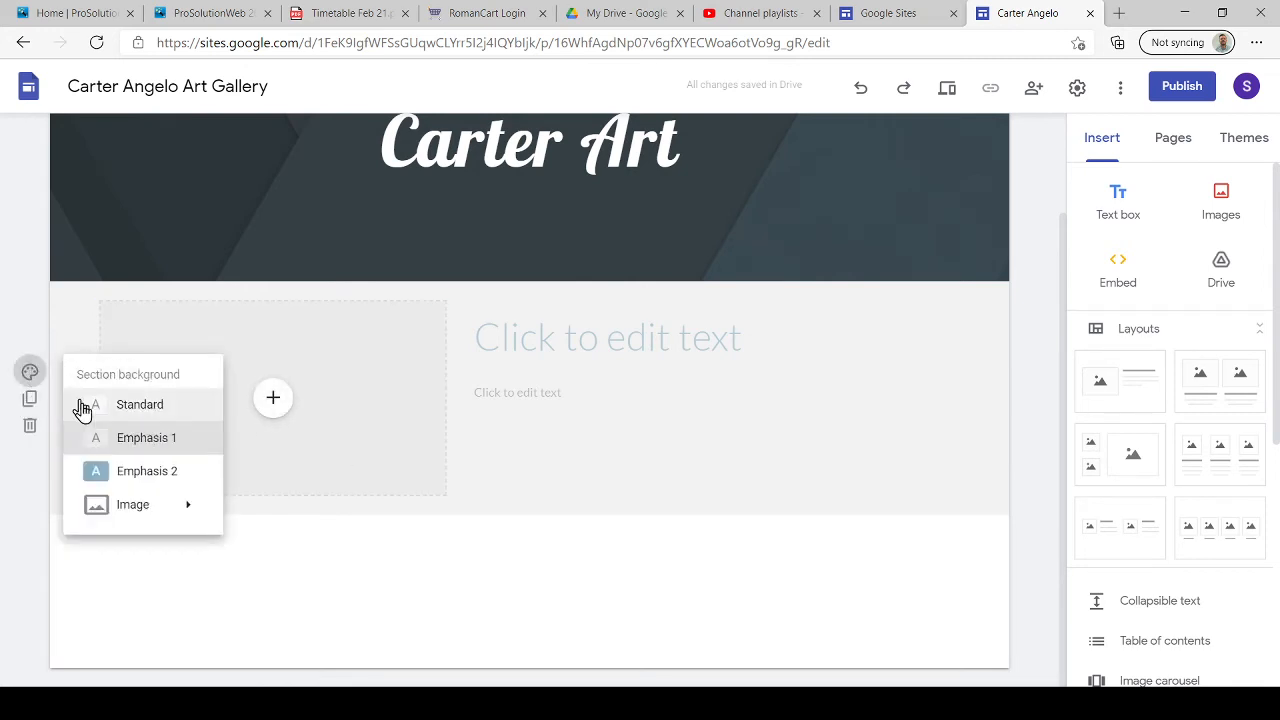
{"action": "left_click", "coordinate": [114, 472]}
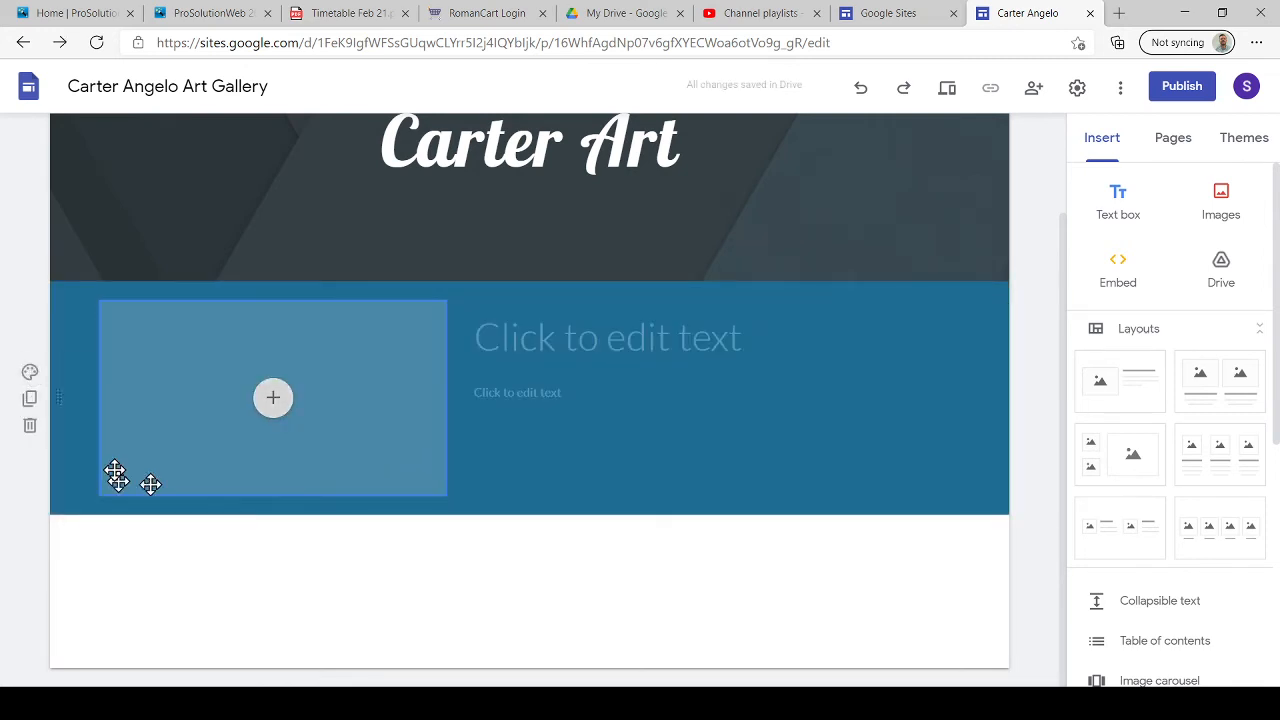
{"action": "left_click", "coordinate": [30, 371]}
{"action": "mouse_move", "coordinate": [149, 505]}
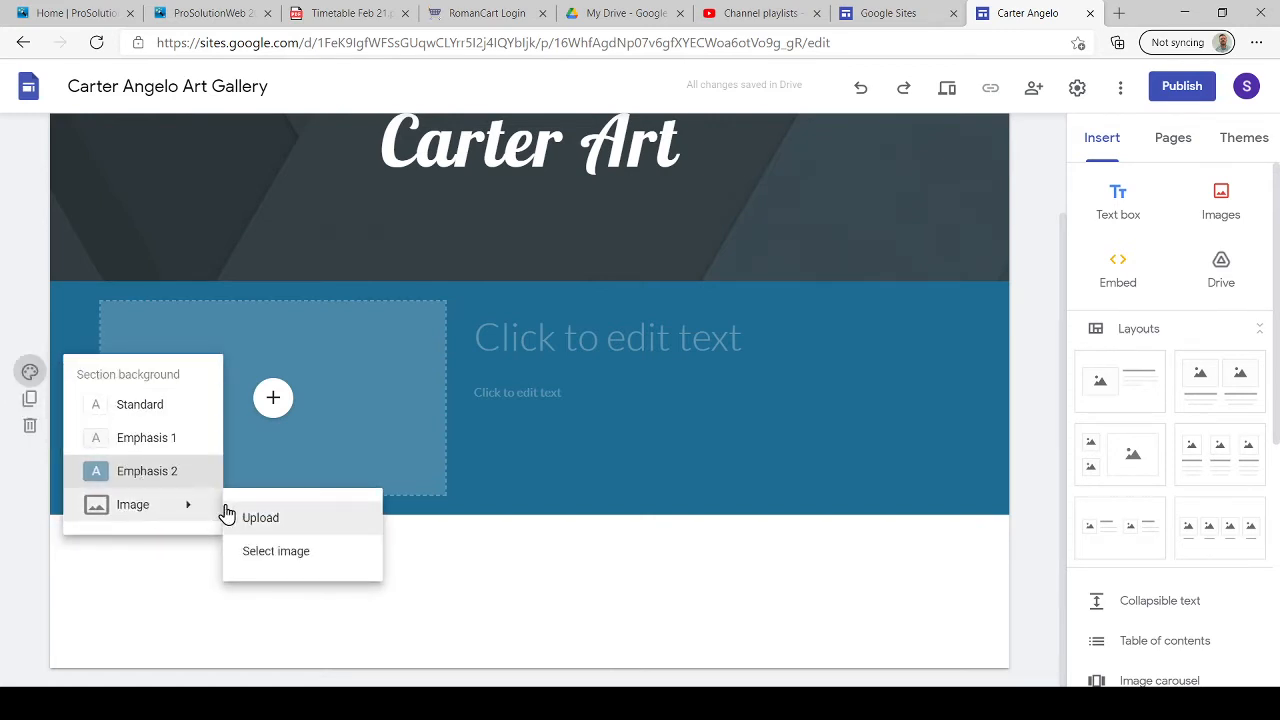
{"action": "left_click", "coordinate": [160, 404]}
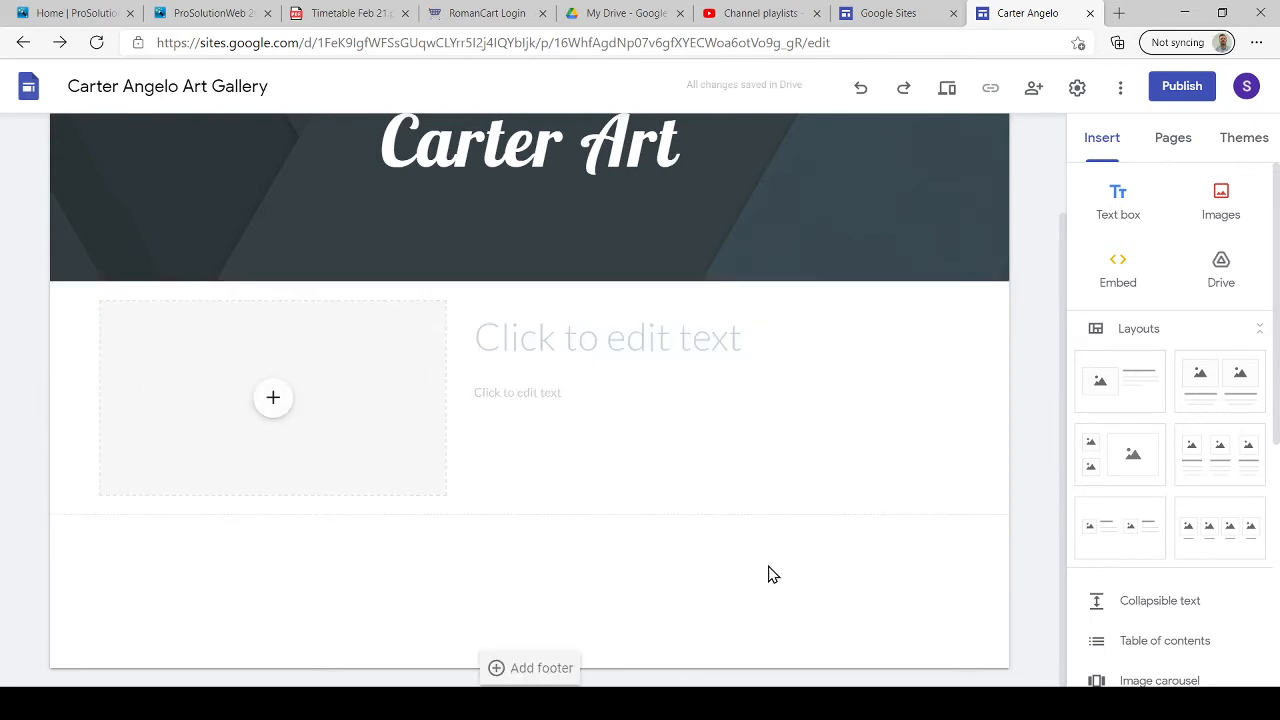
Fill the new section's title placeholder with "Heading" and the body placeholder below it with "Text"
{"action": "left_click", "coordinate": [660, 342]}
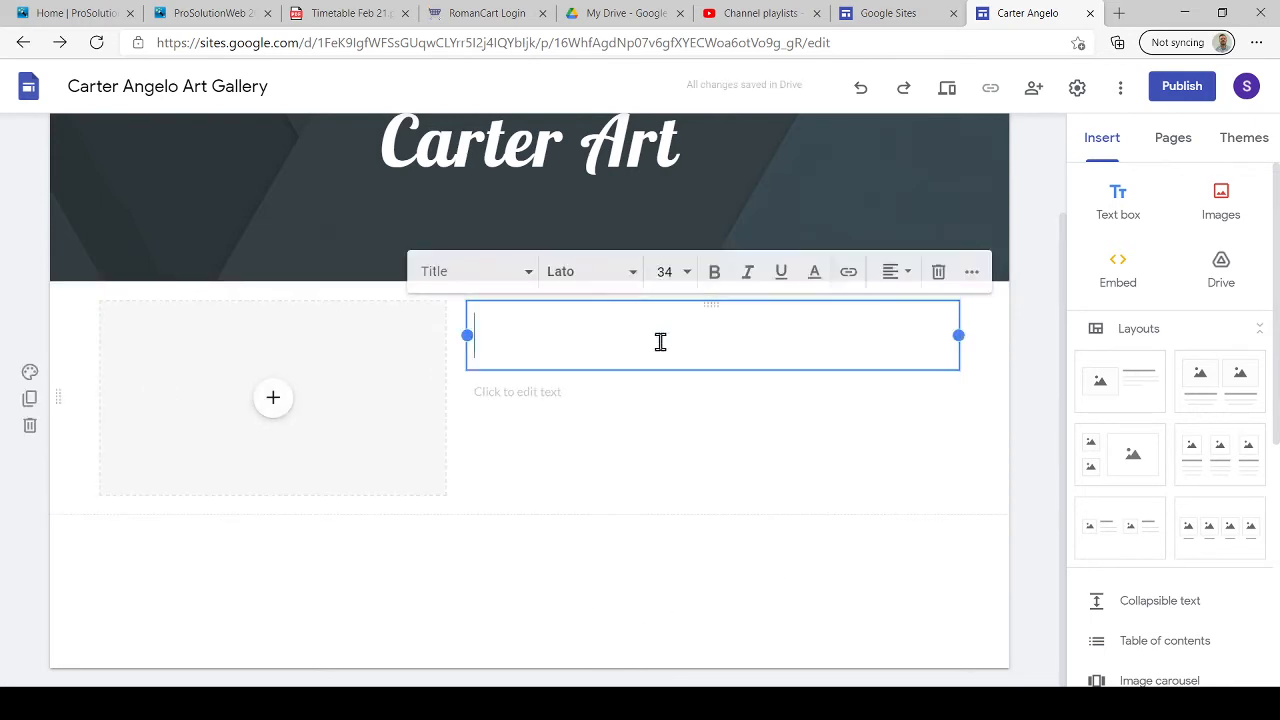
{"action": "type", "text": "Heading"}
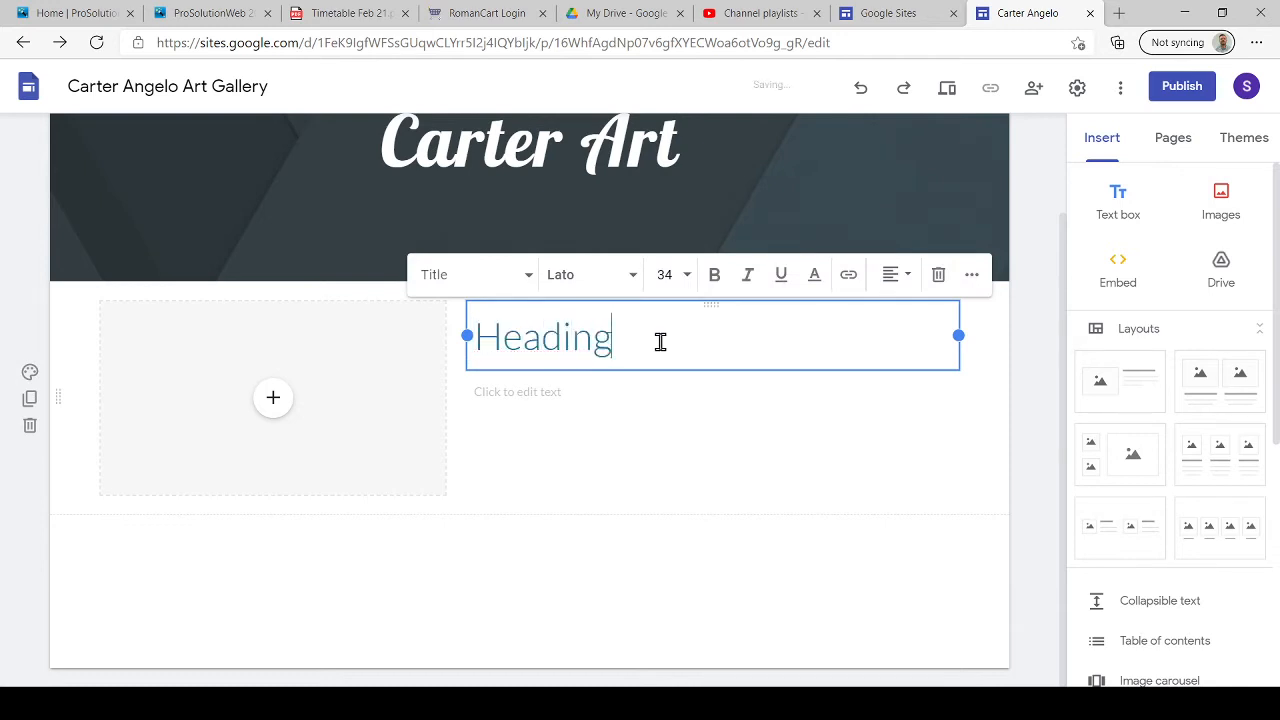
{"action": "left_click", "coordinate": [545, 392]}
{"action": "type", "text": "Tex"}
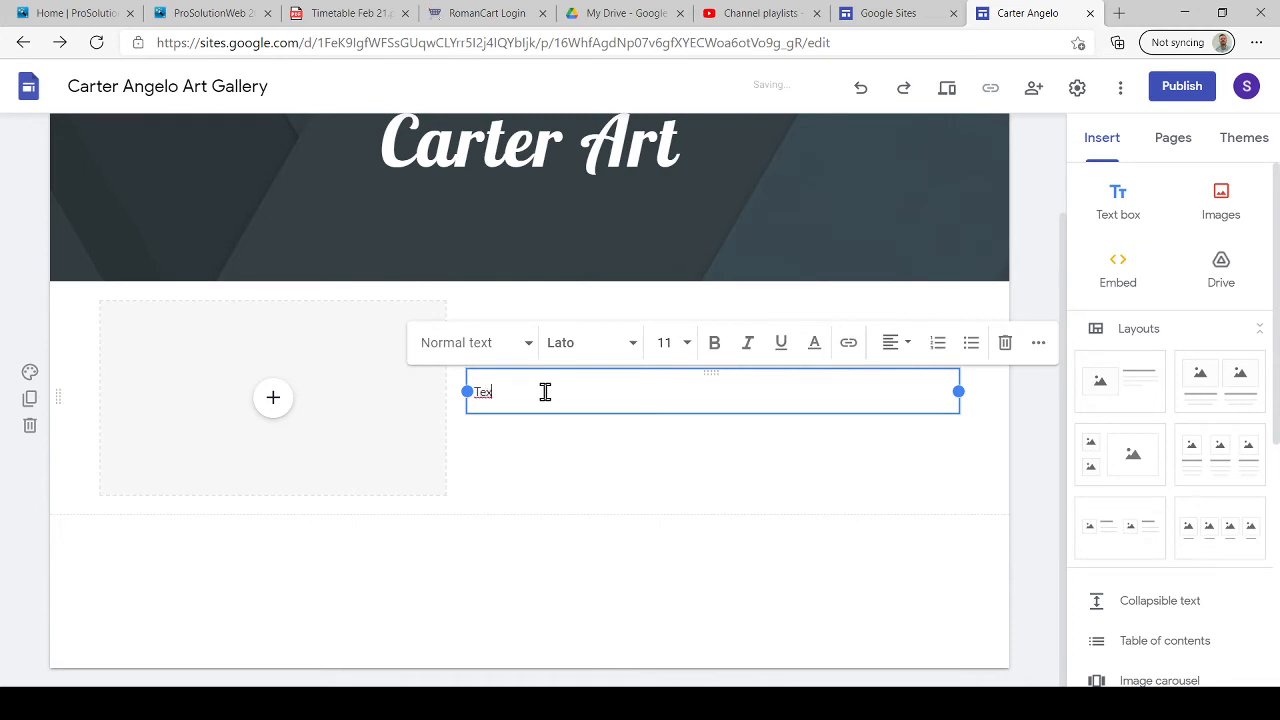
{"action": "type", "text": "t"}
{"action": "left_click", "coordinate": [546, 447]}
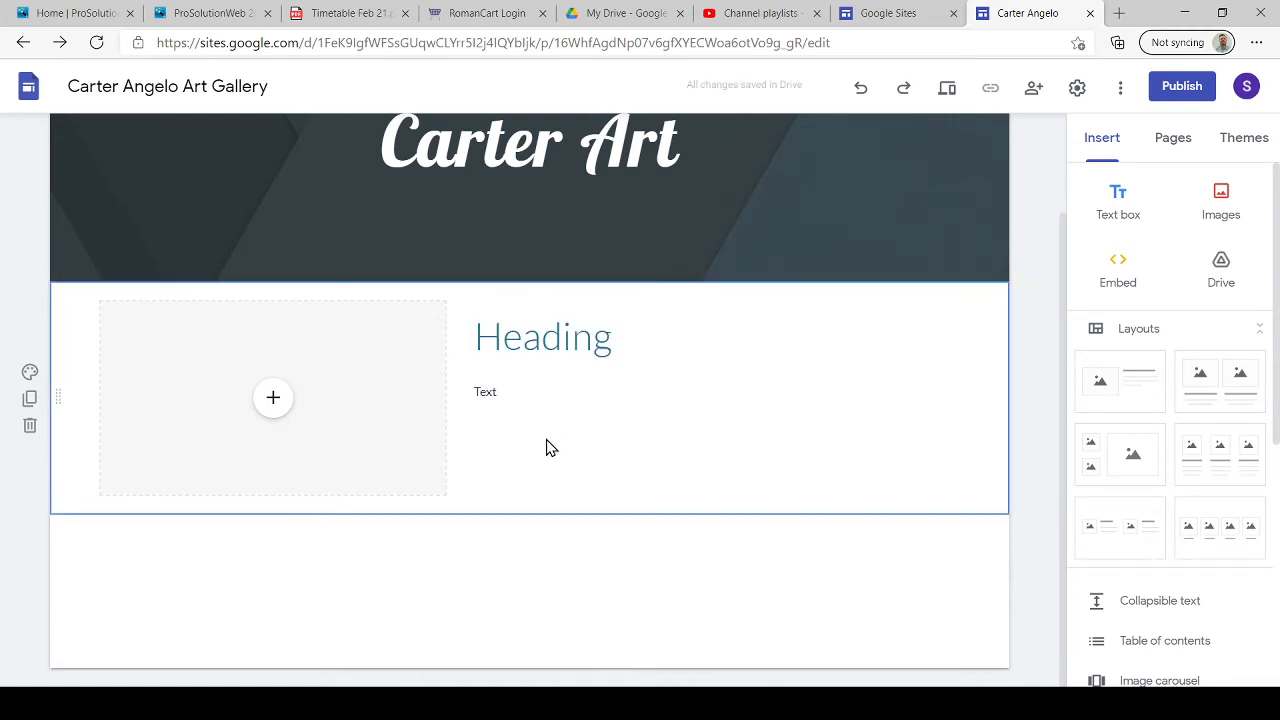
Upload the cartoon portrait into the section's image placeholder and resize it narrower and taller to fit the whole picture
{"action": "left_click", "coordinate": [275, 400]}
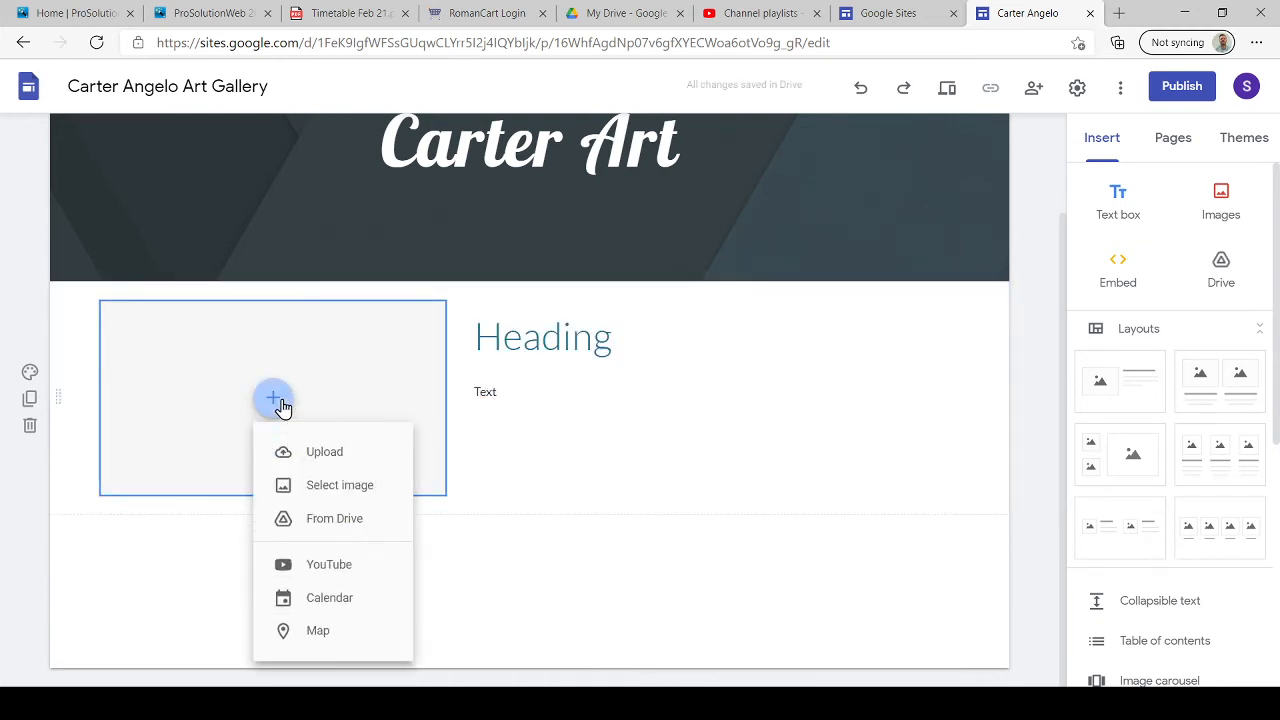
{"action": "left_click", "coordinate": [316, 448]}
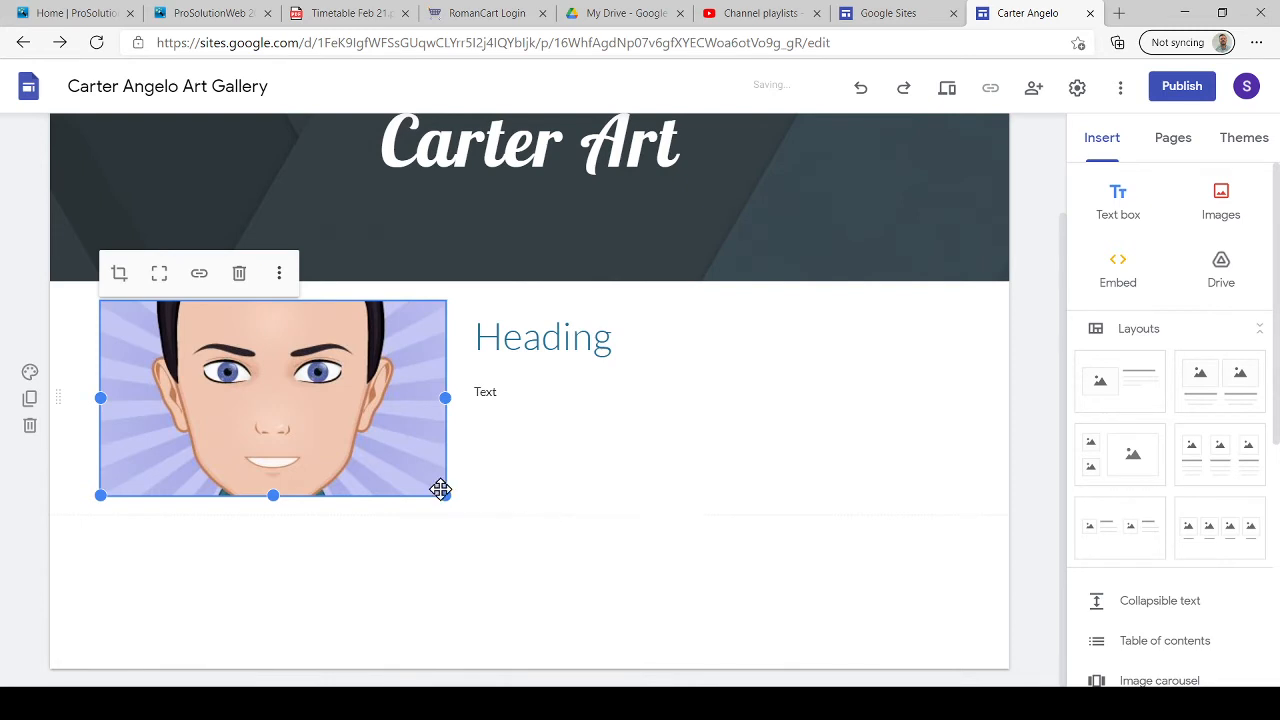
{"action": "left_click_drag", "start_coordinate": [444, 494], "coordinate": [346, 586]}
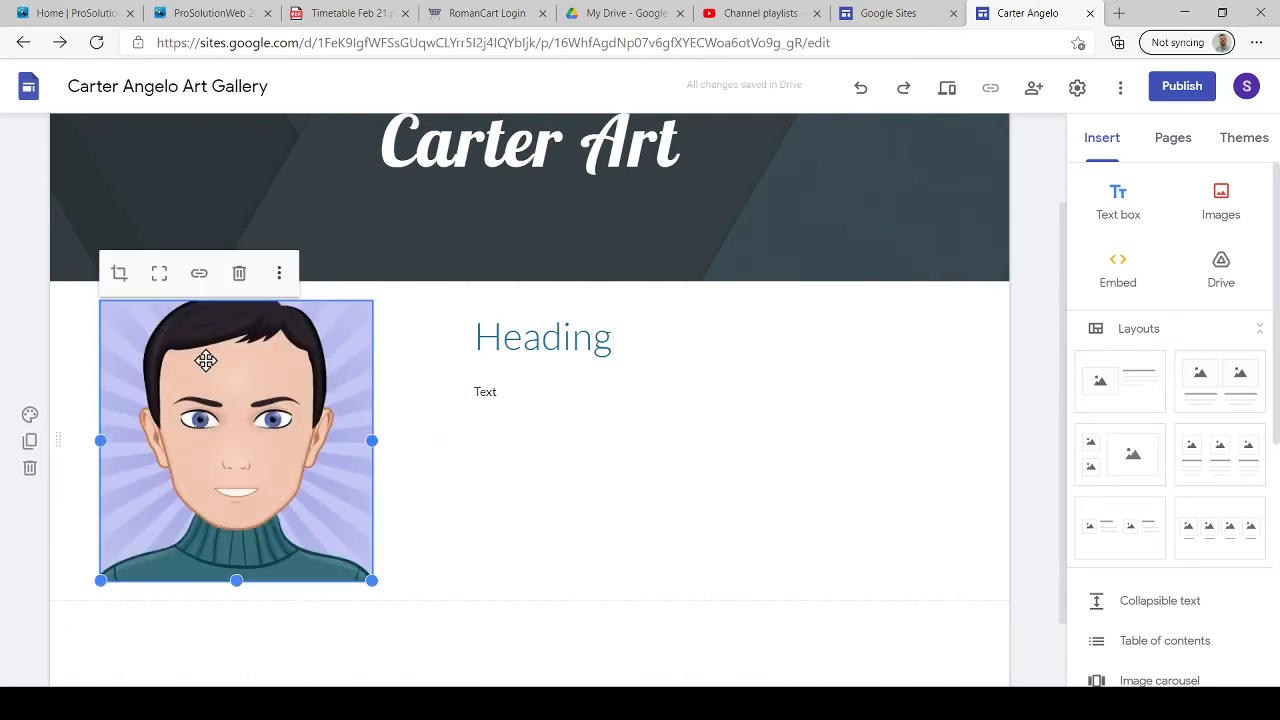
Try cropping the portrait by zooming in slightly and restore the full image with Uncrop
{"action": "left_click", "coordinate": [119, 274]}
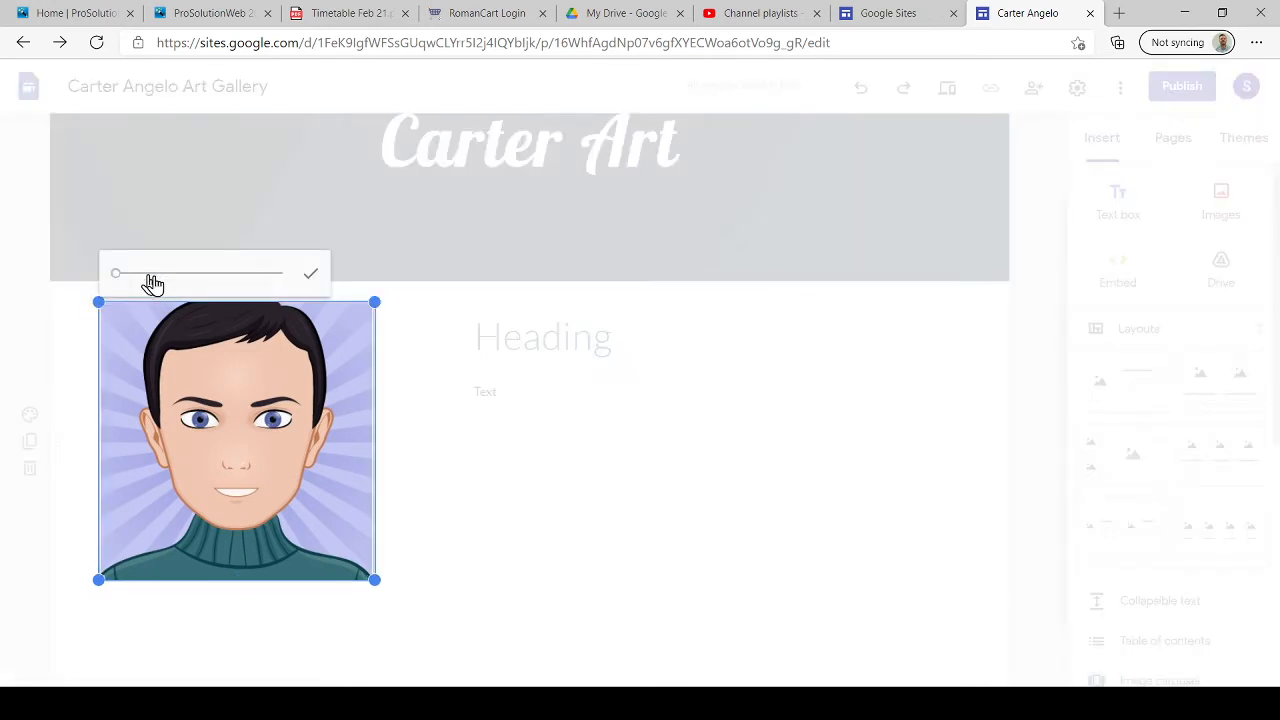
{"action": "mouse_move", "coordinate": [120, 277]}
{"action": "left_mouse_down"}
{"action": "mouse_move", "coordinate": [143, 280]}
{"action": "mouse_move", "coordinate": [120, 274]}
{"action": "left_mouse_up"}
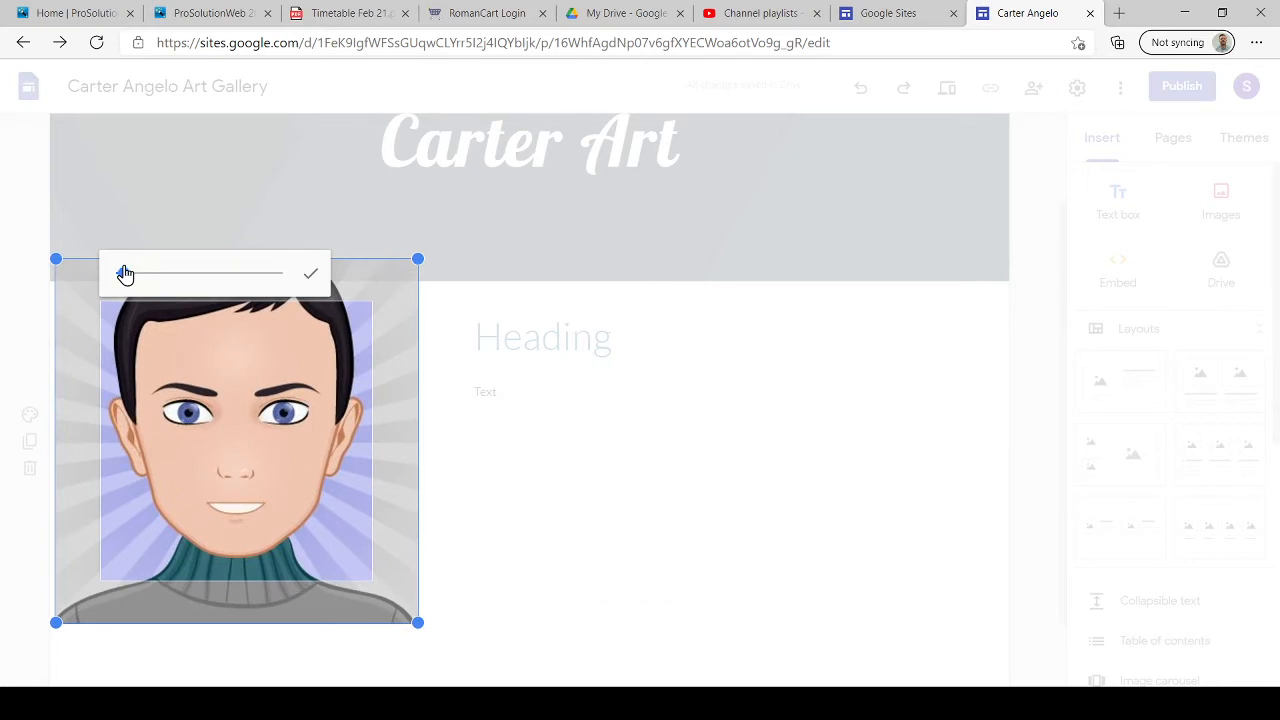
{"action": "left_click", "coordinate": [310, 274]}
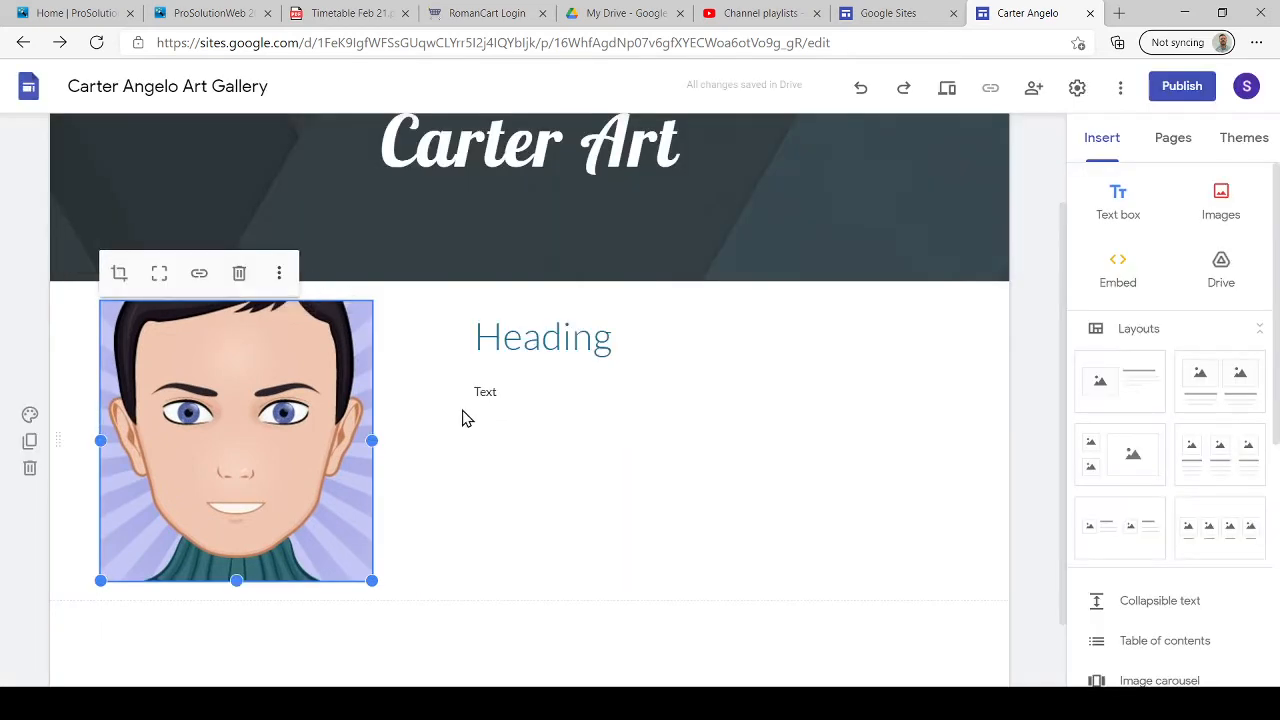
{"action": "left_click", "coordinate": [161, 276]}
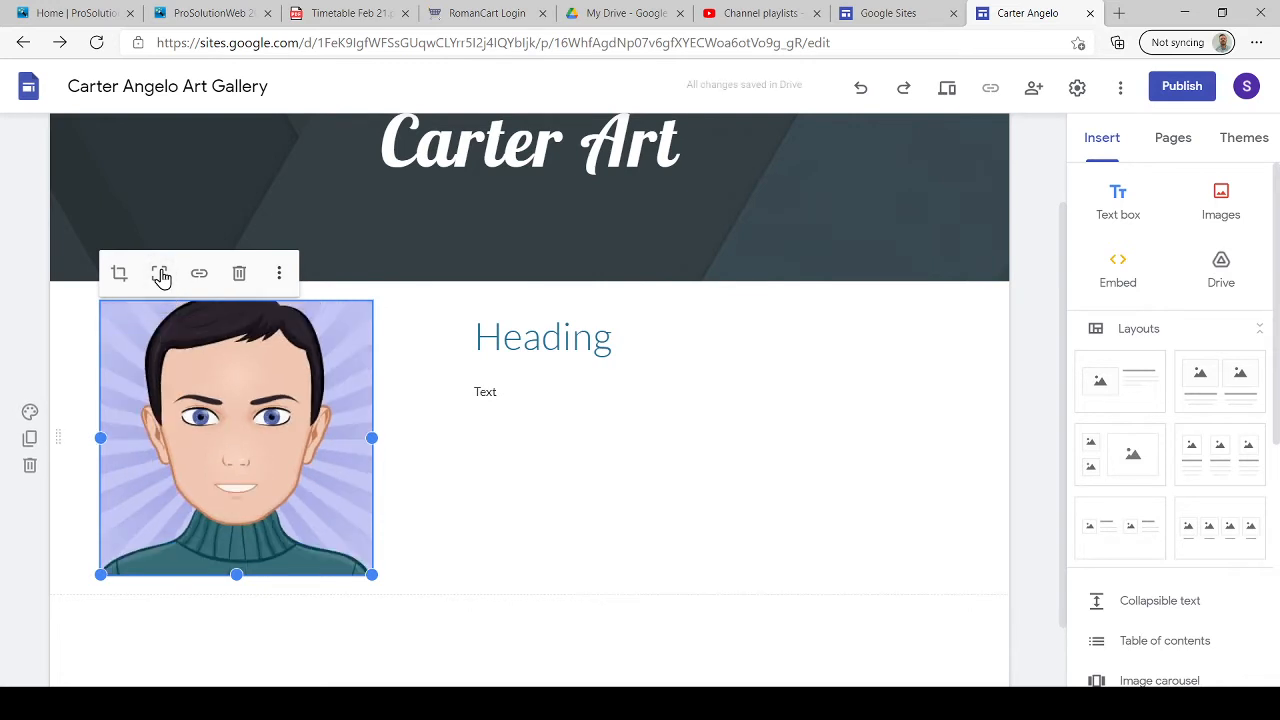
Add the caption "Hello" to the portrait and centre-align it
{"action": "left_click", "coordinate": [280, 275]}
{"action": "mouse_move", "coordinate": [281, 278]}
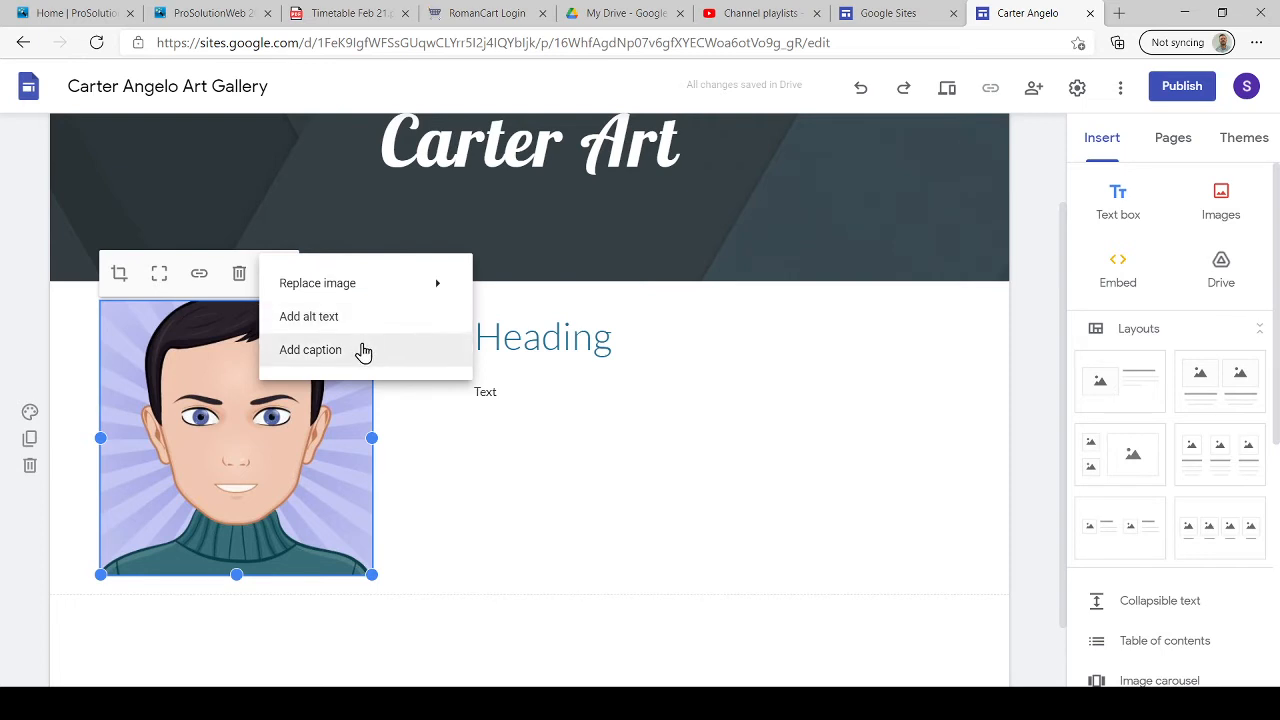
{"action": "left_click", "coordinate": [363, 350]}
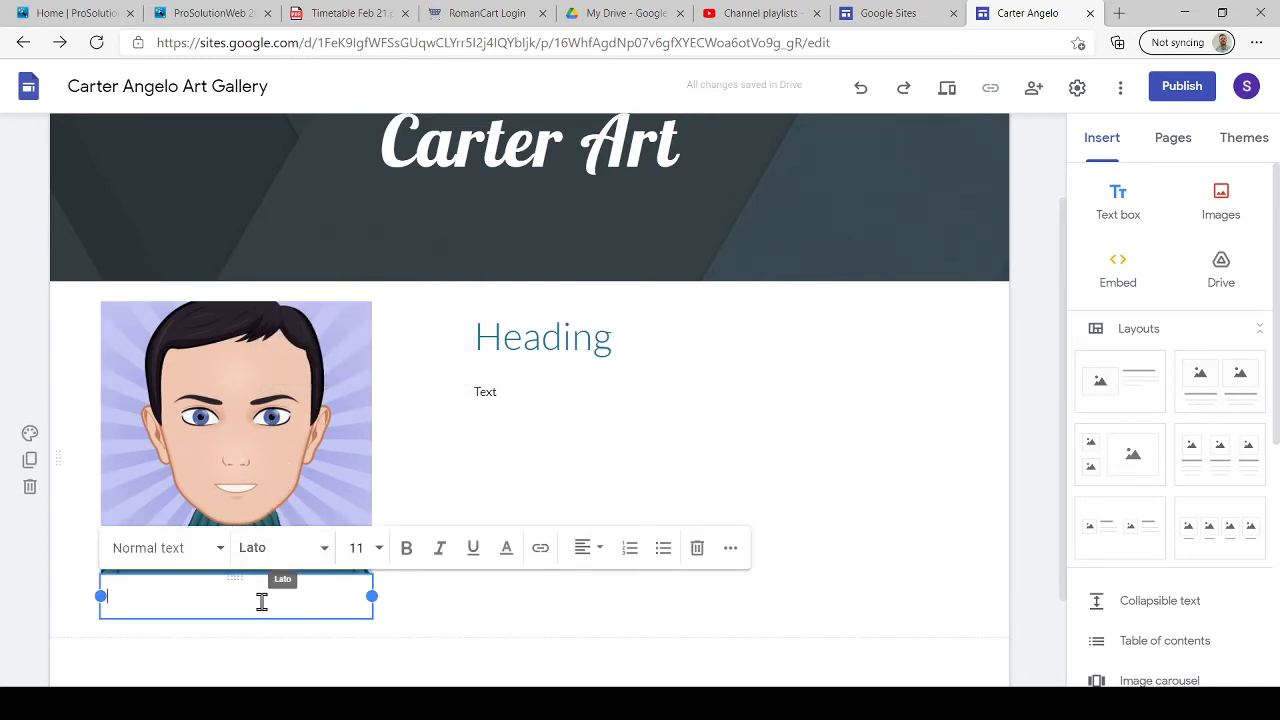
{"action": "type", "text": "Hello"}
{"action": "left_click", "coordinate": [590, 553]}
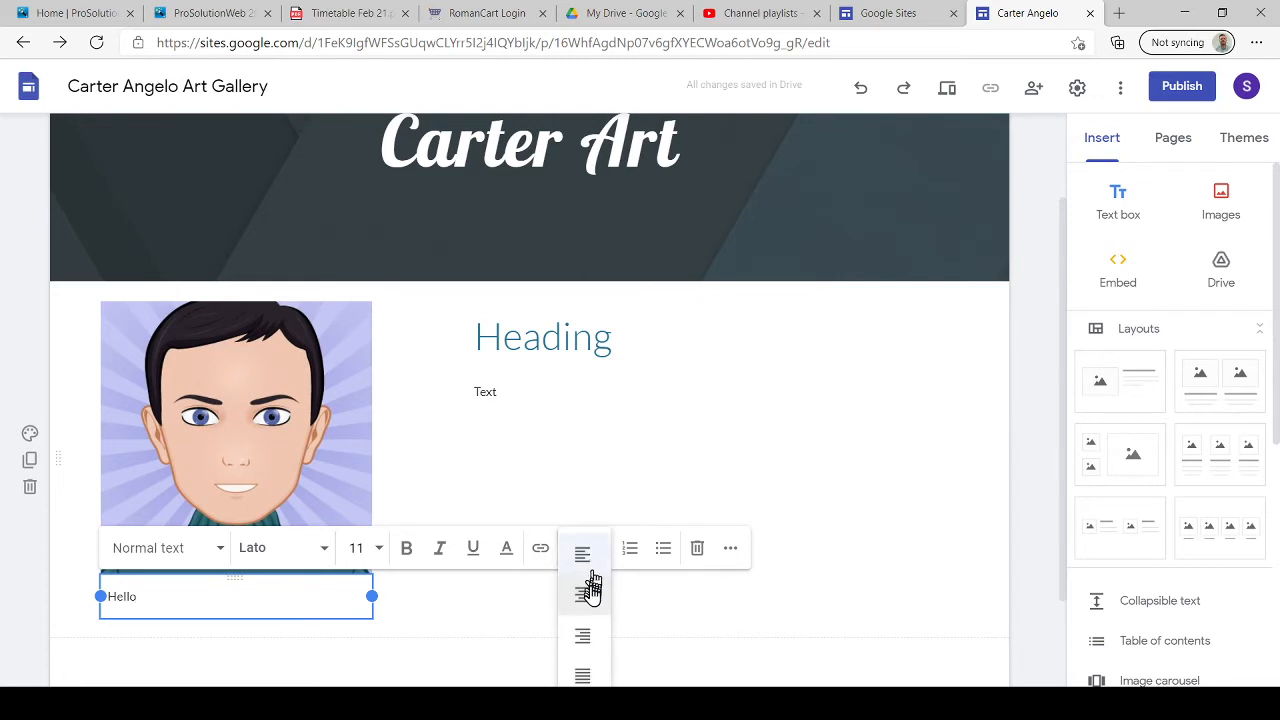
{"action": "left_click", "coordinate": [586, 596]}
{"action": "left_click", "coordinate": [575, 615]}
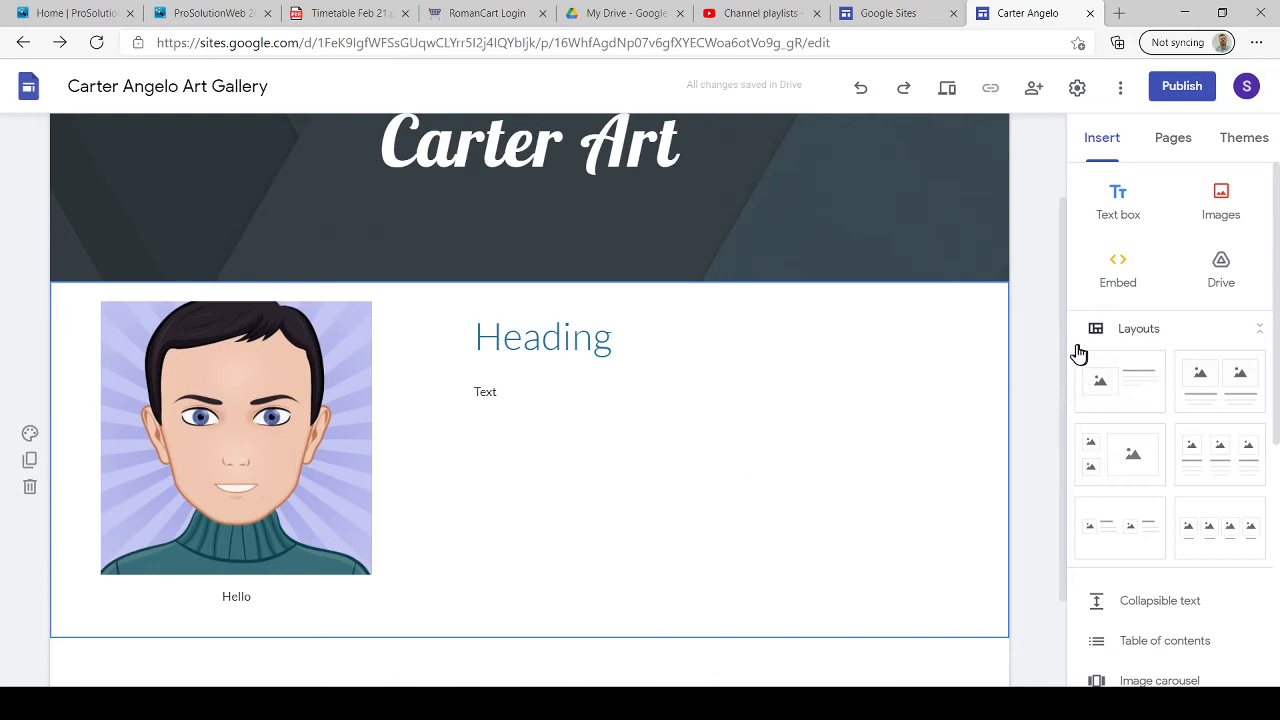
Add two more sections below: two captioned images side by side, and two small stacked images beside a large one
{"action": "left_click_drag", "start_coordinate": [1065, 352], "coordinate": [1066, 434]}
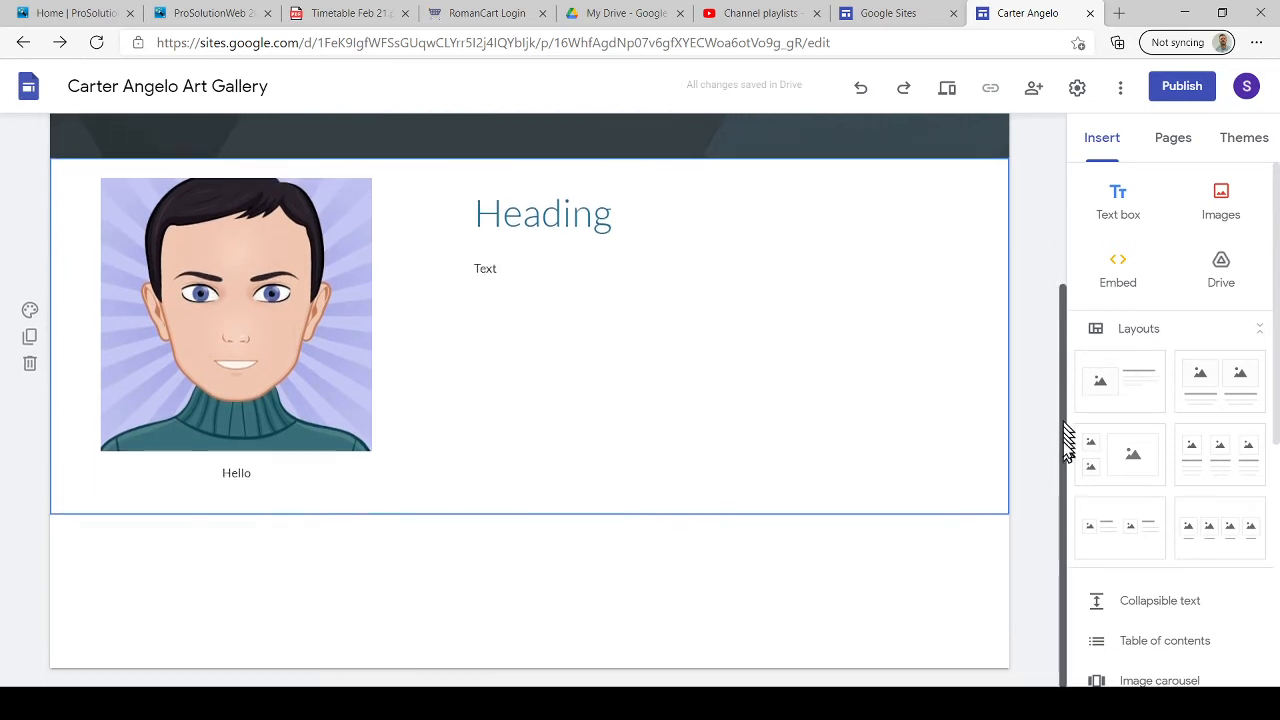
{"action": "left_click", "coordinate": [1208, 392]}
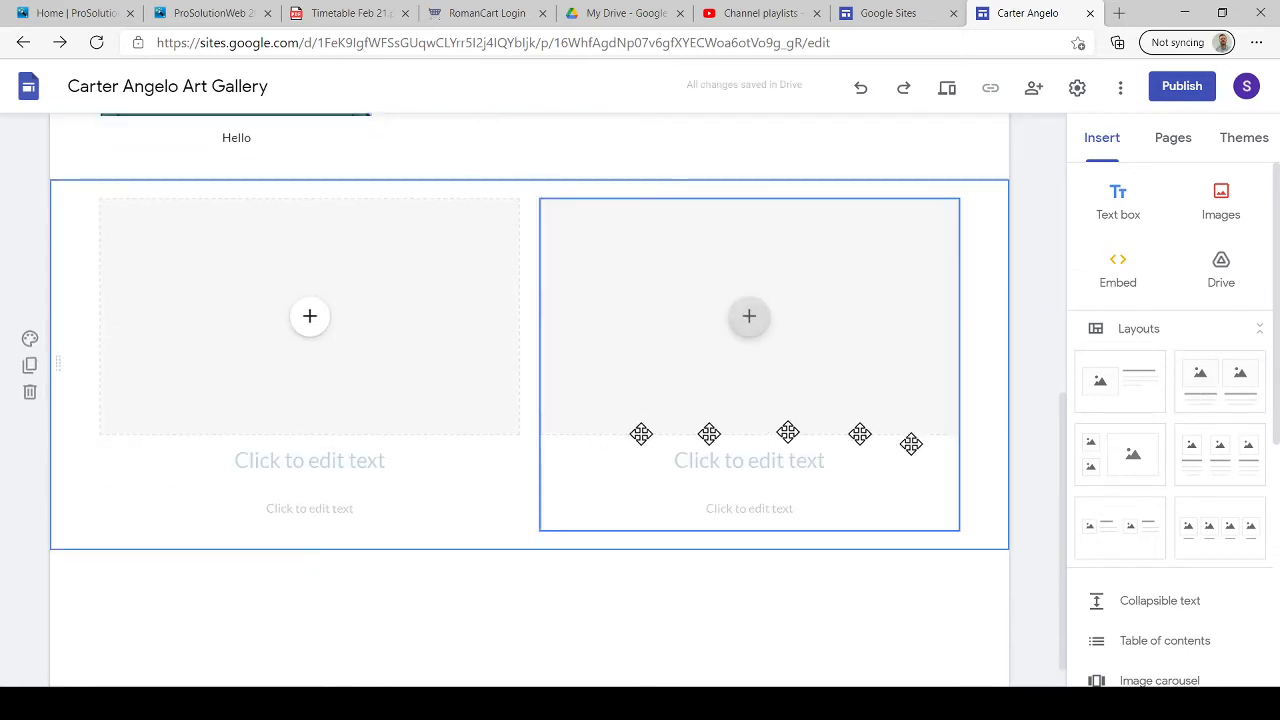
{"action": "left_click", "coordinate": [1088, 472]}
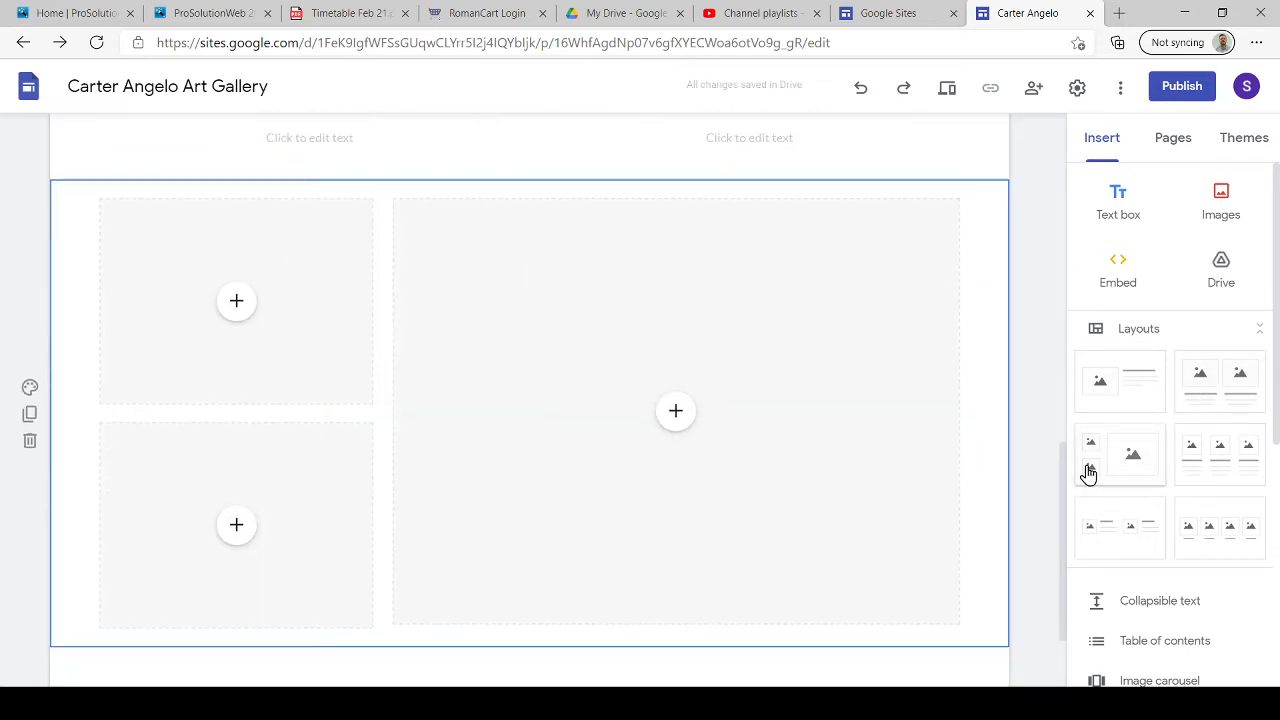
Preview the site in the large-screen view and look through the whole page
{"action": "left_click", "coordinate": [953, 93]}
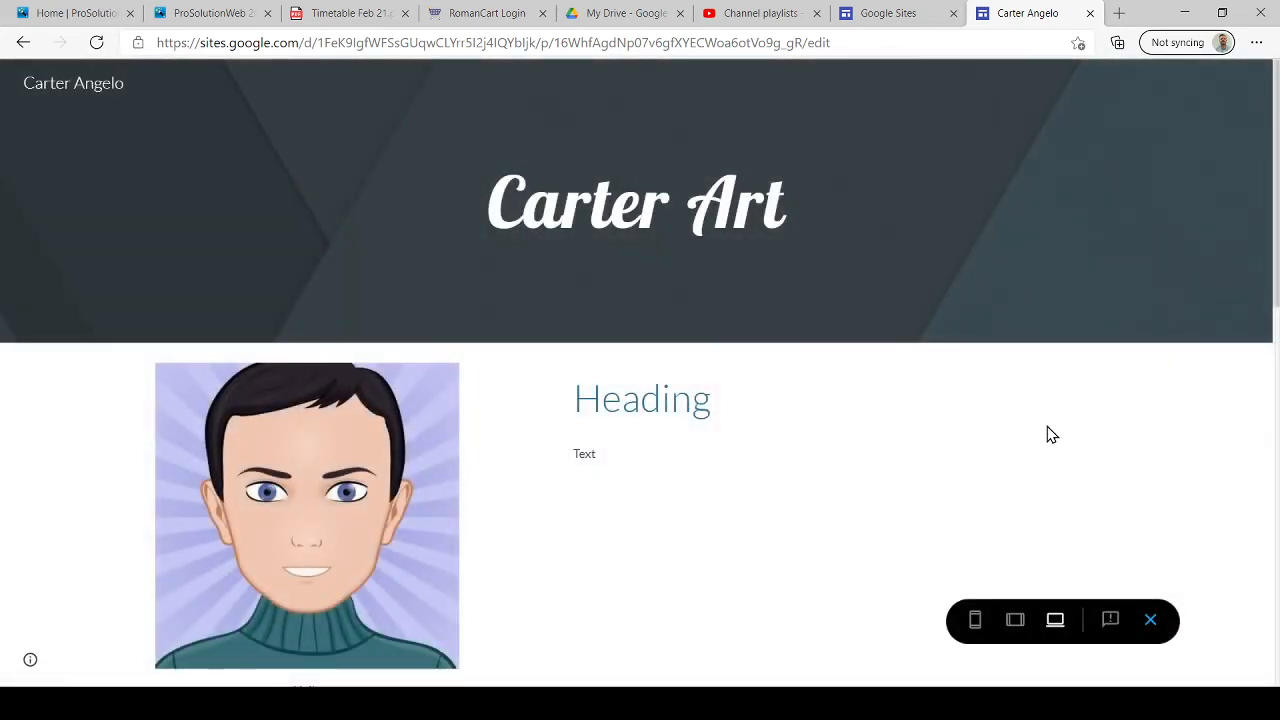
{"action": "scroll", "coordinate": [1048, 434], "scroll_direction": "down", "scroll_amount": 3}
{"action": "scroll", "coordinate": [1050, 434], "scroll_direction": "down", "scroll_amount": 7}
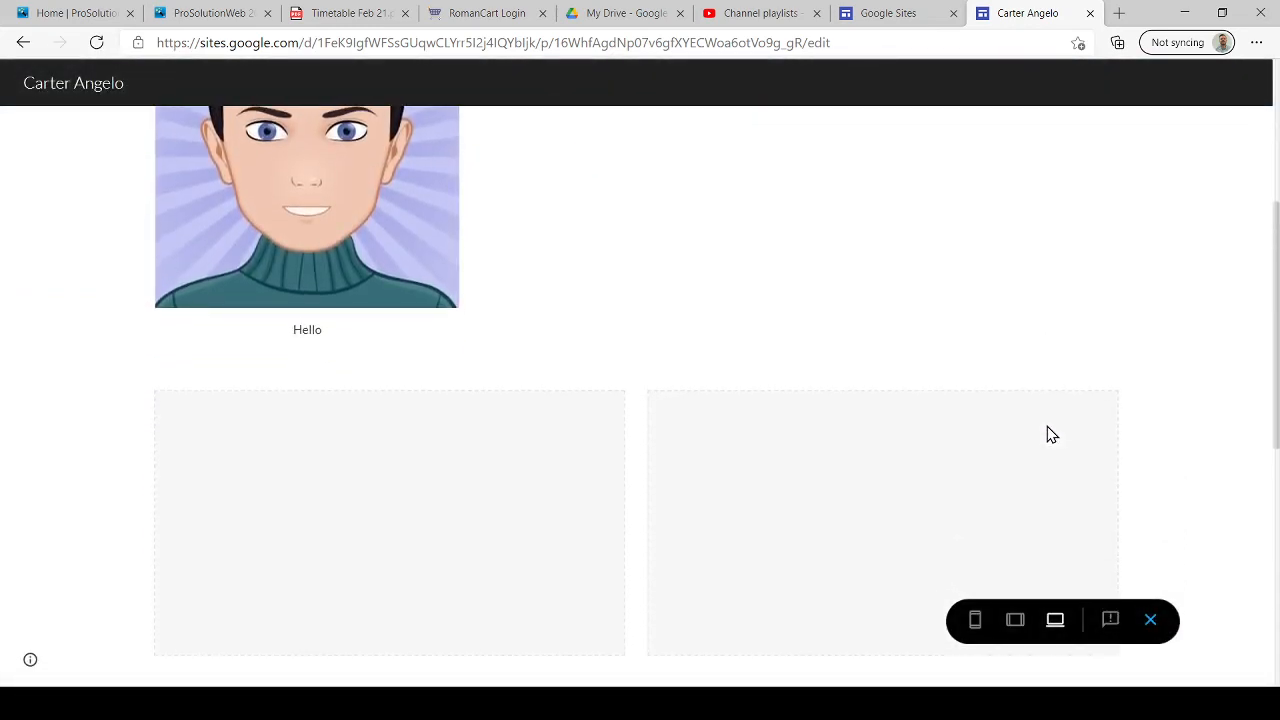
{"action": "scroll", "coordinate": [1050, 434], "scroll_direction": "down", "scroll_amount": 2}
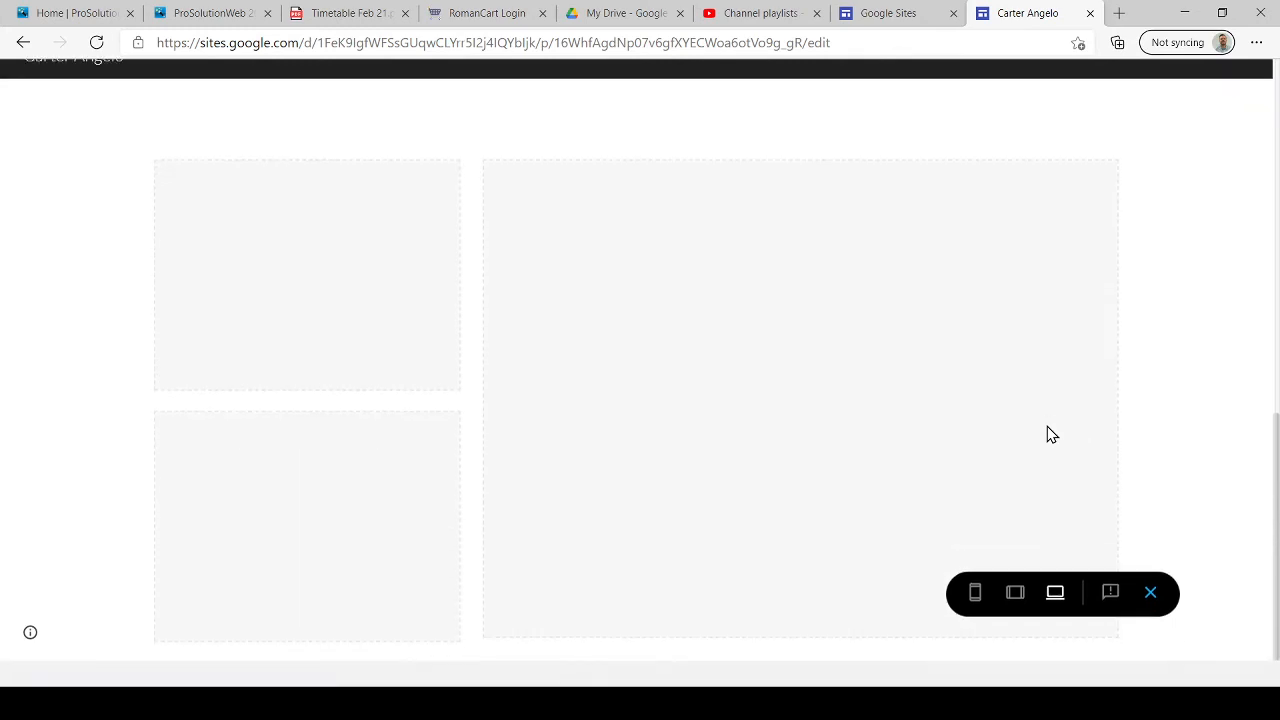
{"action": "scroll", "coordinate": [1050, 434], "scroll_direction": "up", "scroll_amount": 10}
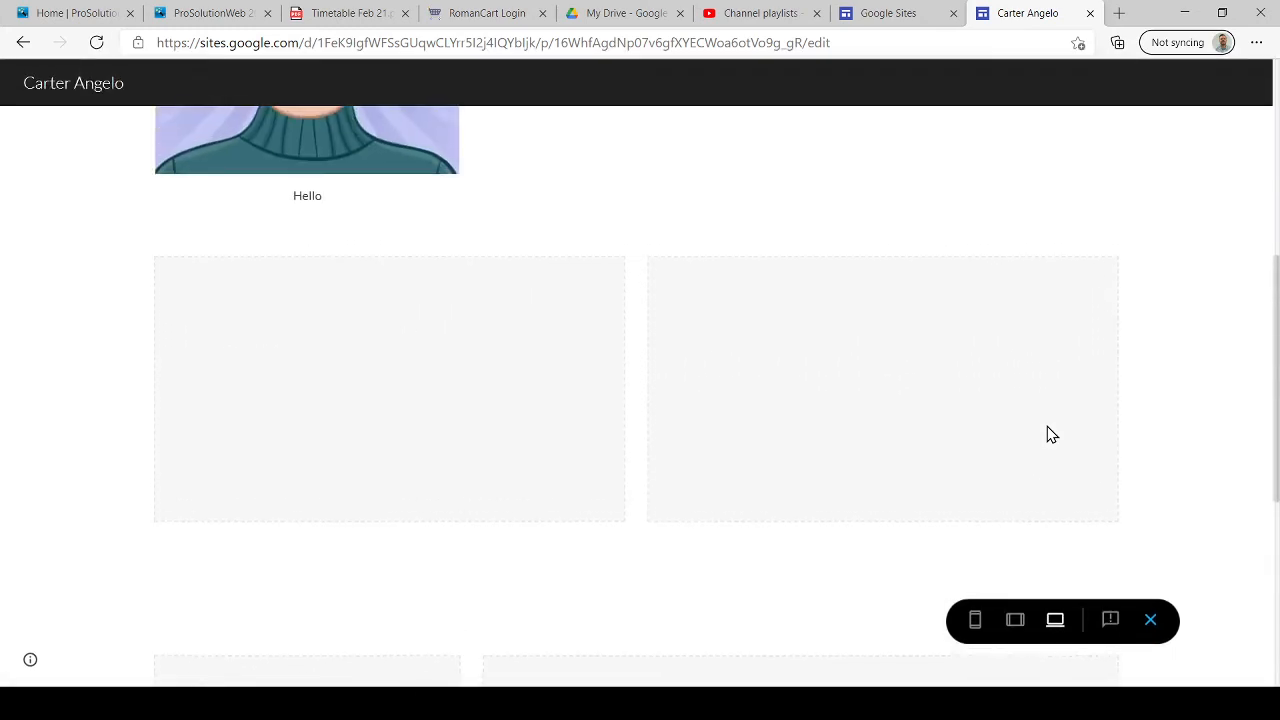
{"action": "scroll", "coordinate": [1050, 434], "scroll_direction": "up", "scroll_amount": 1}
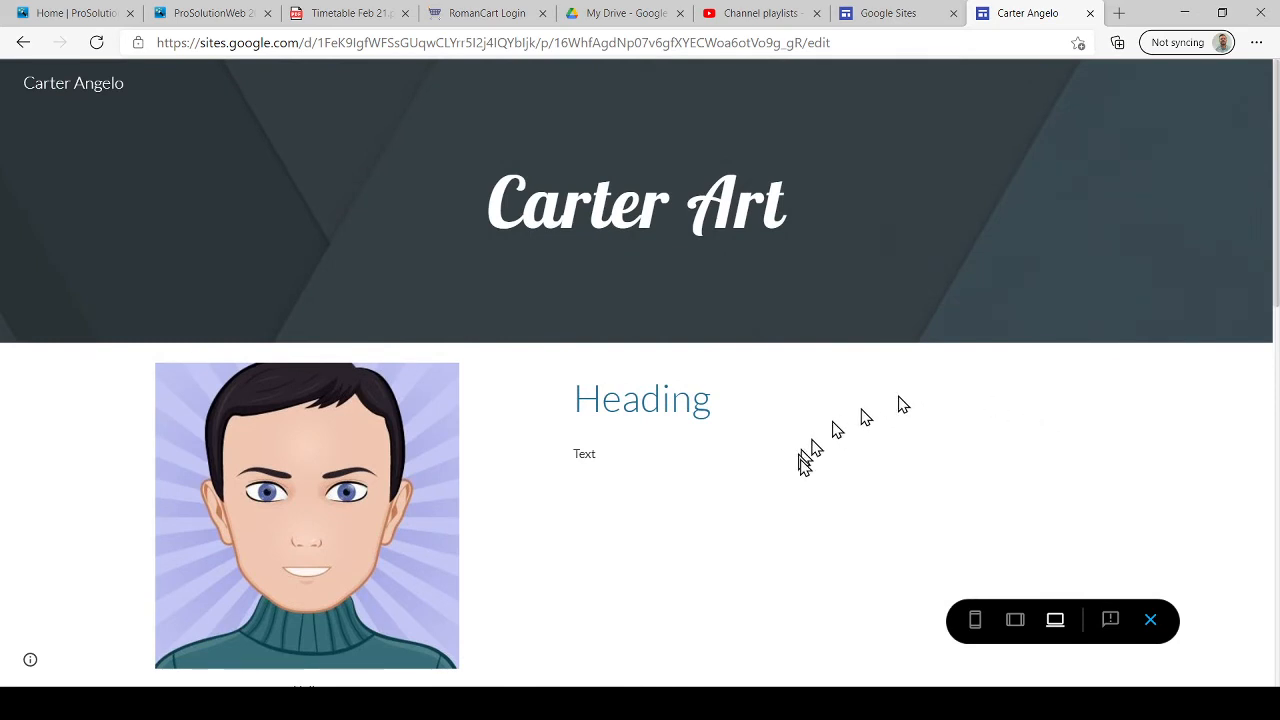
Switch the preview to the tablet view and check how the page's sections are arranged
{"action": "left_click", "coordinate": [1014, 621]}
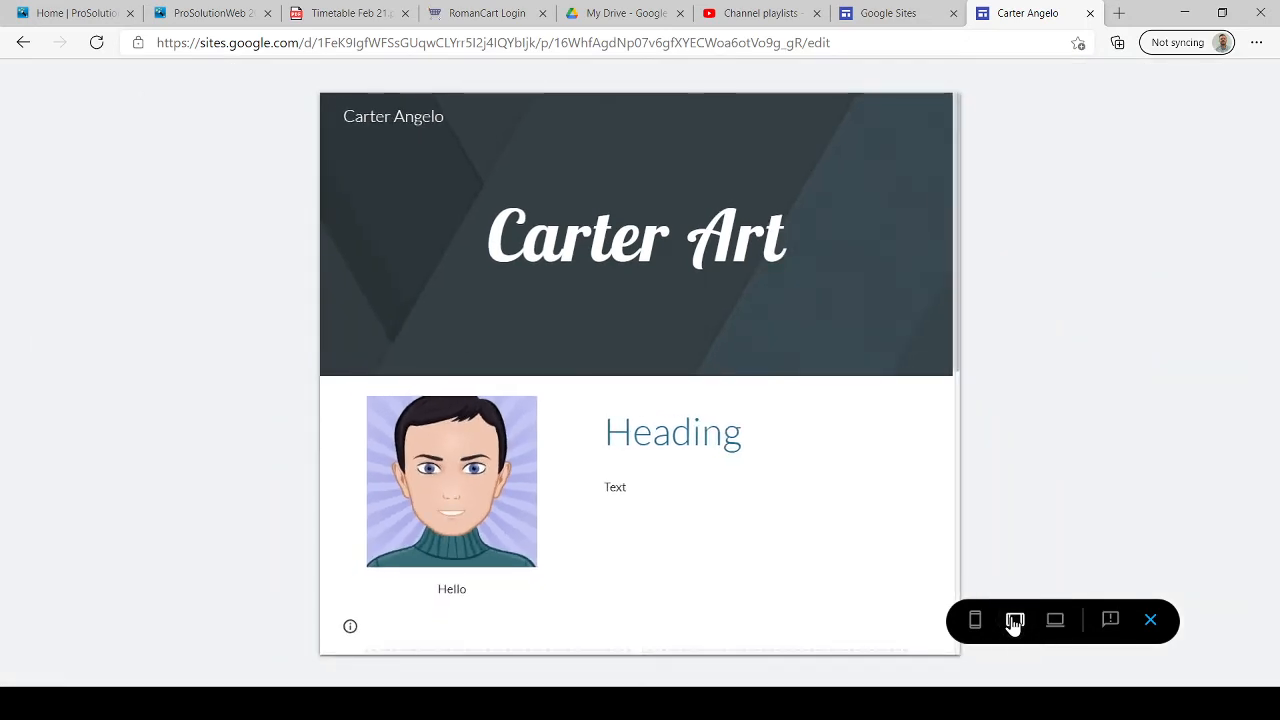
{"action": "scroll", "coordinate": [867, 458], "scroll_direction": "down", "scroll_amount": 2}
{"action": "scroll", "coordinate": [867, 458], "scroll_direction": "down", "scroll_amount": 4}
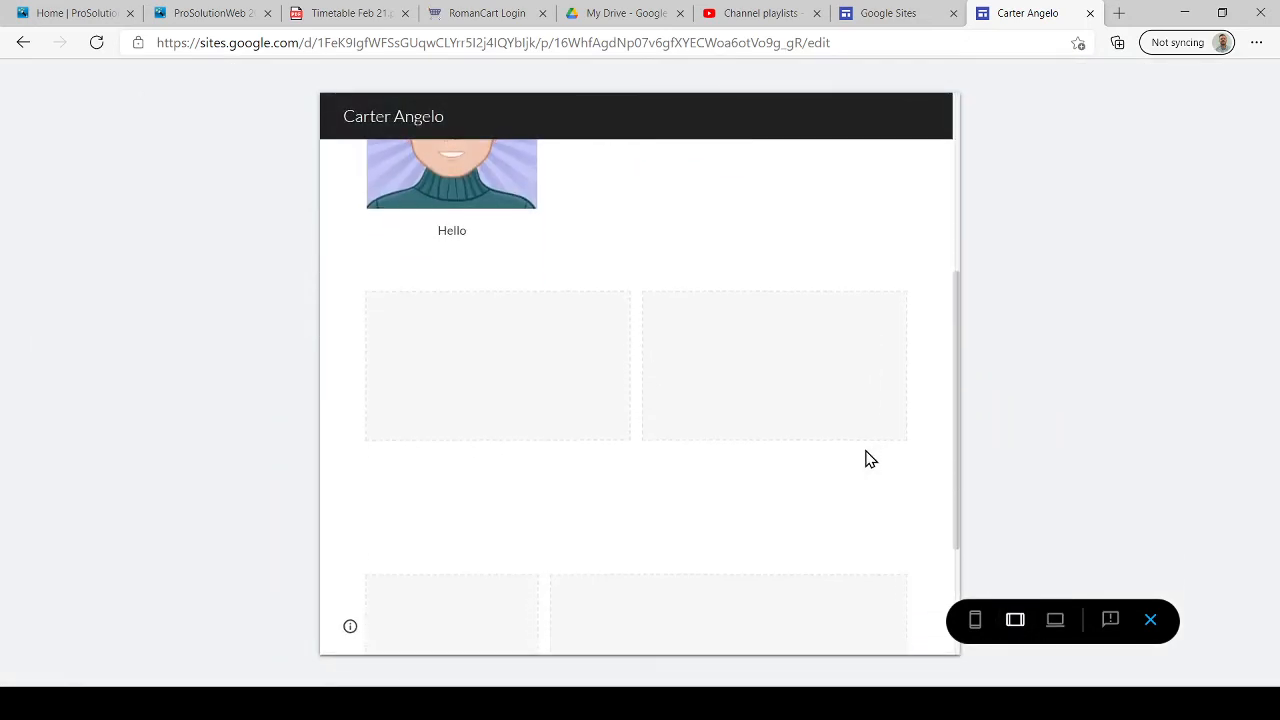
{"action": "scroll", "coordinate": [867, 458], "scroll_direction": "up", "scroll_amount": 6}
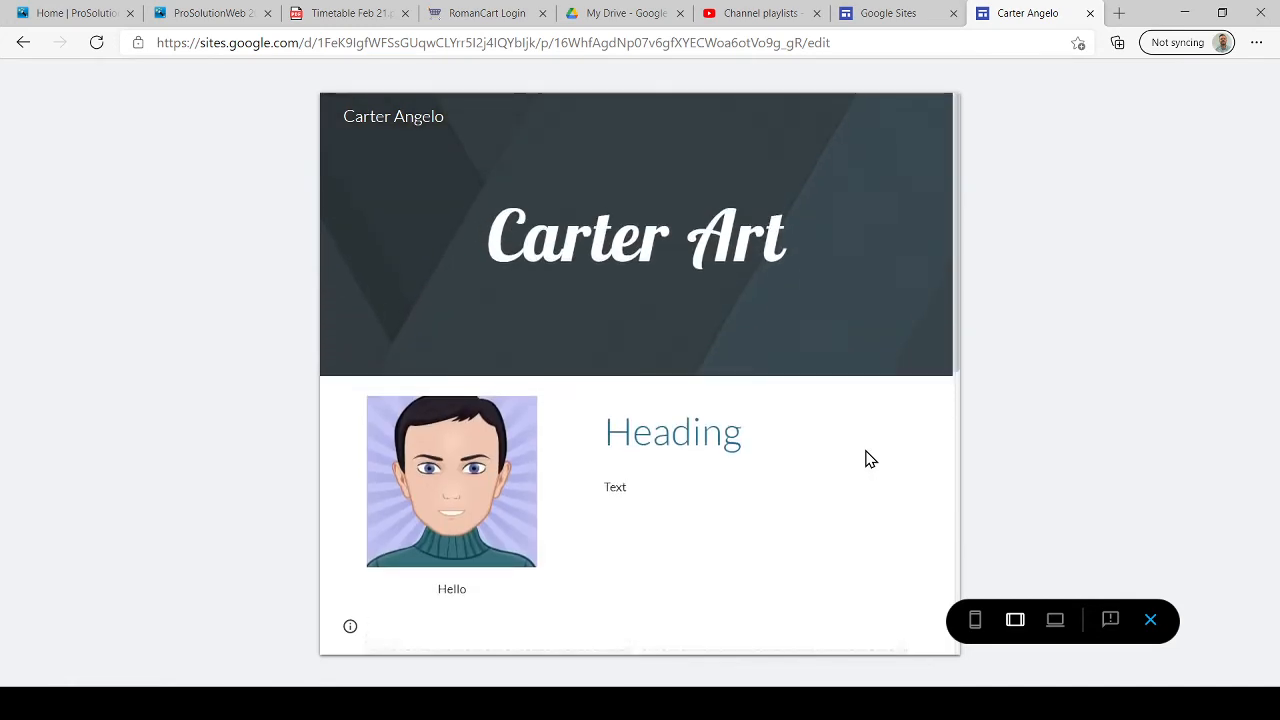
Switch the preview to the phone view, look through the whole page, and return to the editor
{"action": "left_click", "coordinate": [975, 630]}
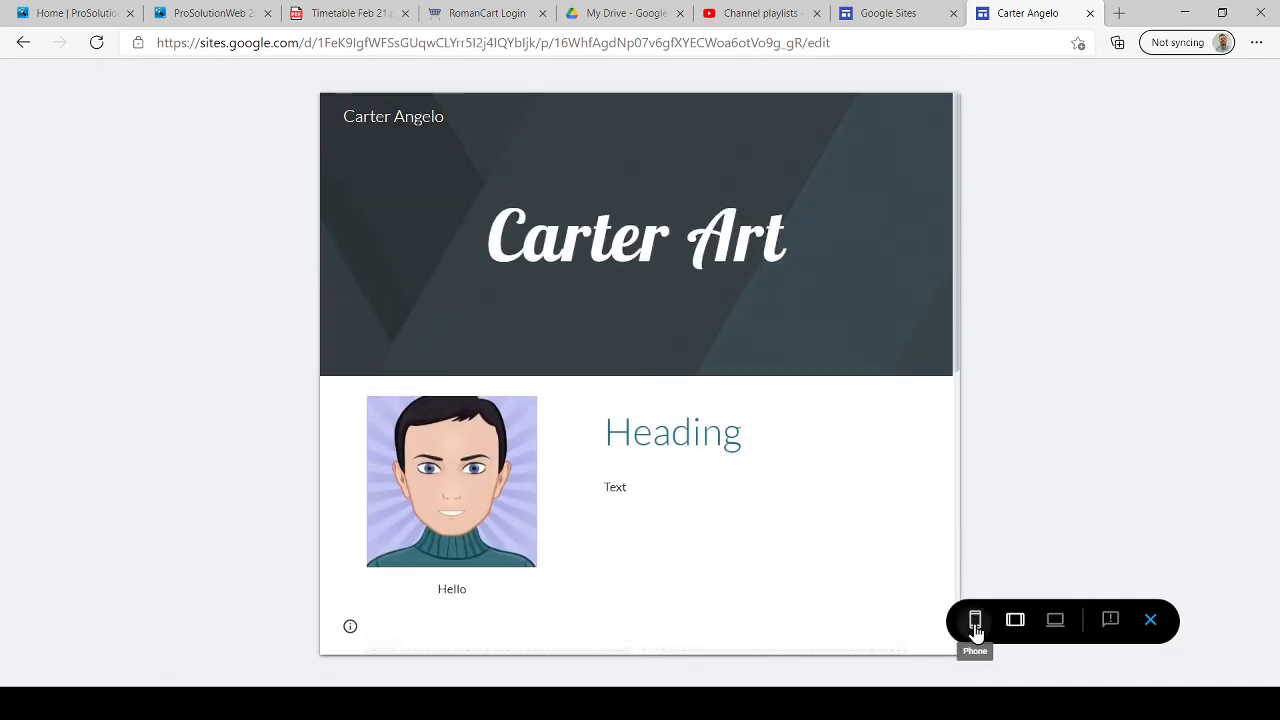
{"action": "scroll", "coordinate": [700, 340], "scroll_direction": "down", "scroll_amount": 5}
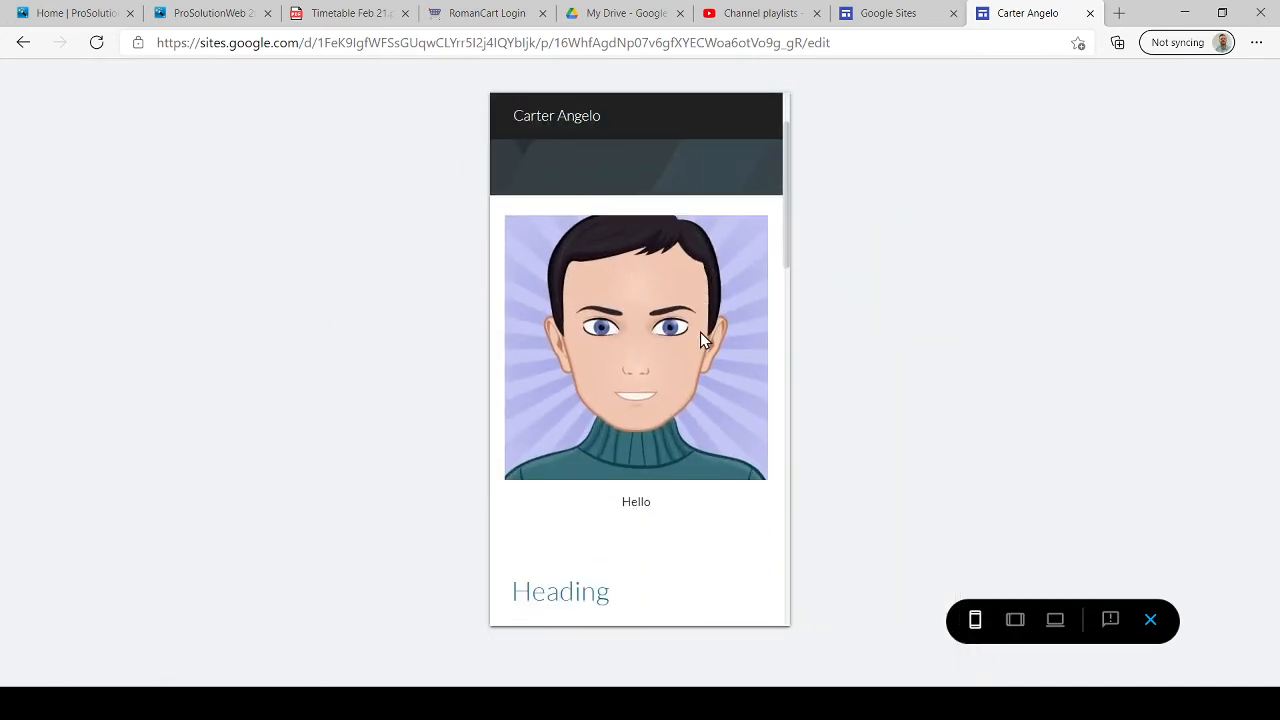
{"action": "scroll", "coordinate": [700, 340], "scroll_direction": "down", "scroll_amount": 5}
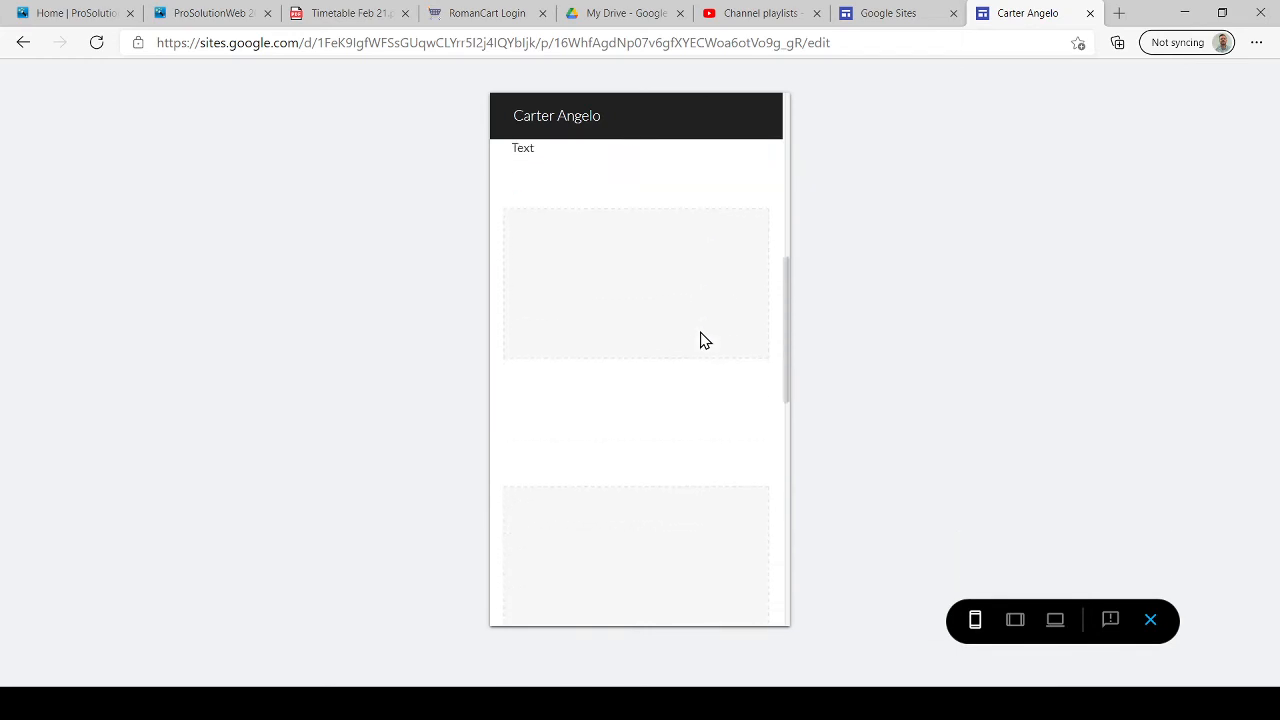
{"action": "scroll", "coordinate": [700, 340], "scroll_direction": "down", "scroll_amount": 5}
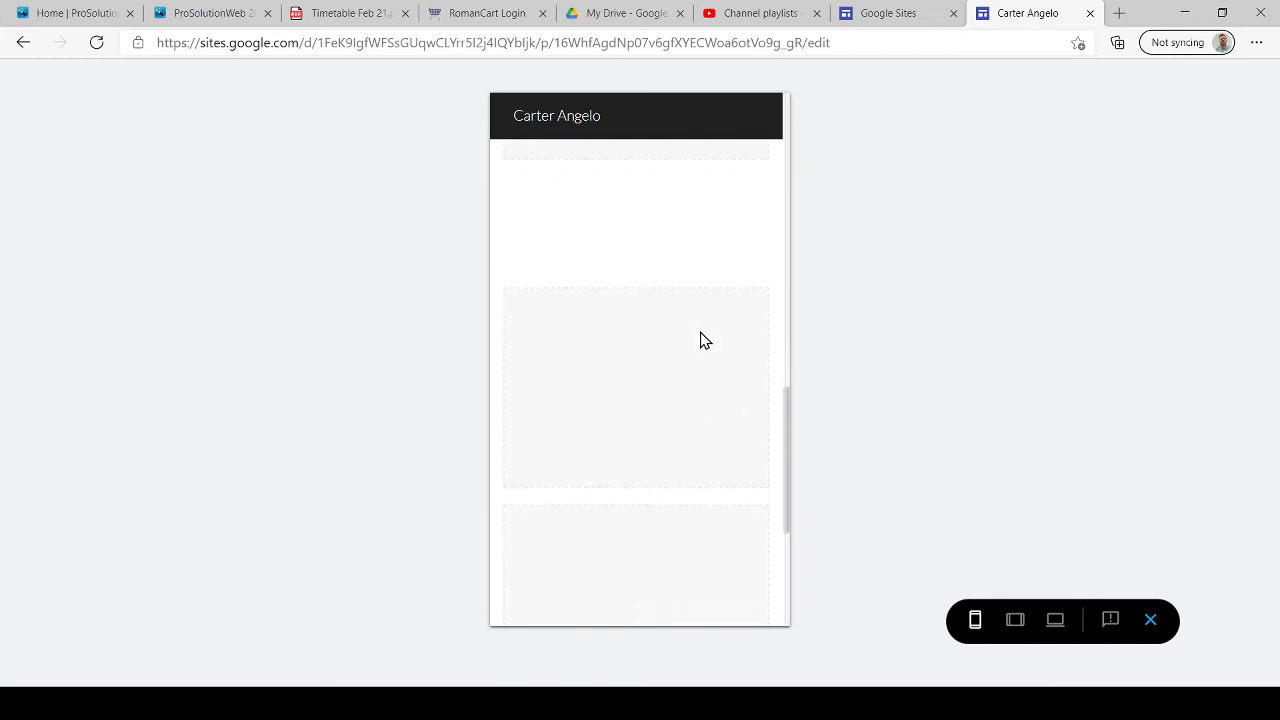
{"action": "scroll", "coordinate": [700, 340], "scroll_direction": "up", "scroll_amount": 5}
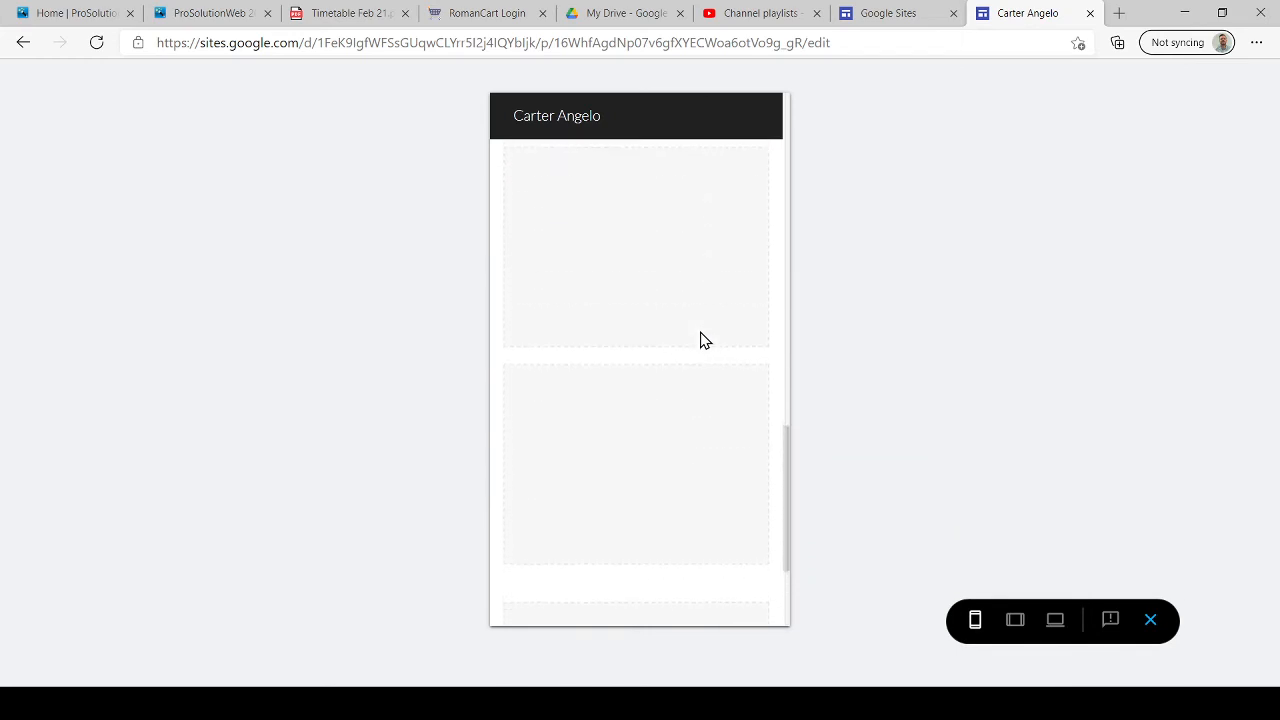
{"action": "scroll", "coordinate": [700, 340], "scroll_direction": "up", "scroll_amount": 10}
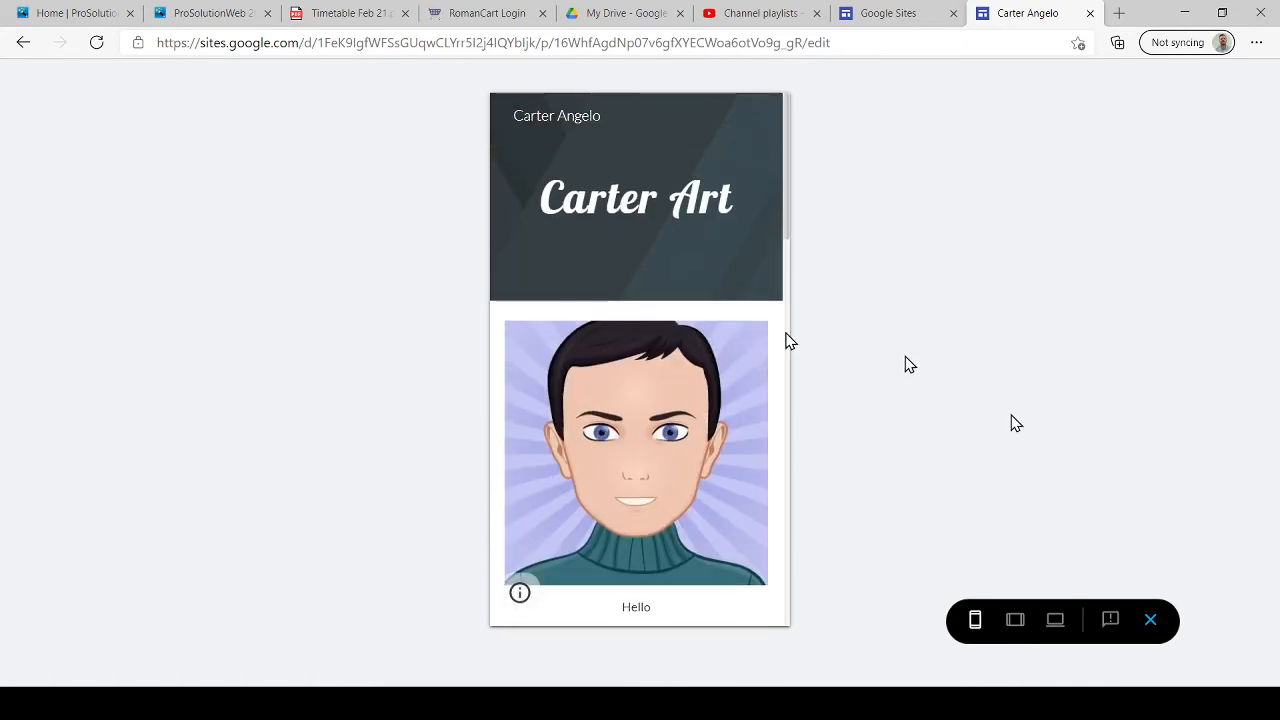
{"action": "left_click", "coordinate": [1055, 628]}
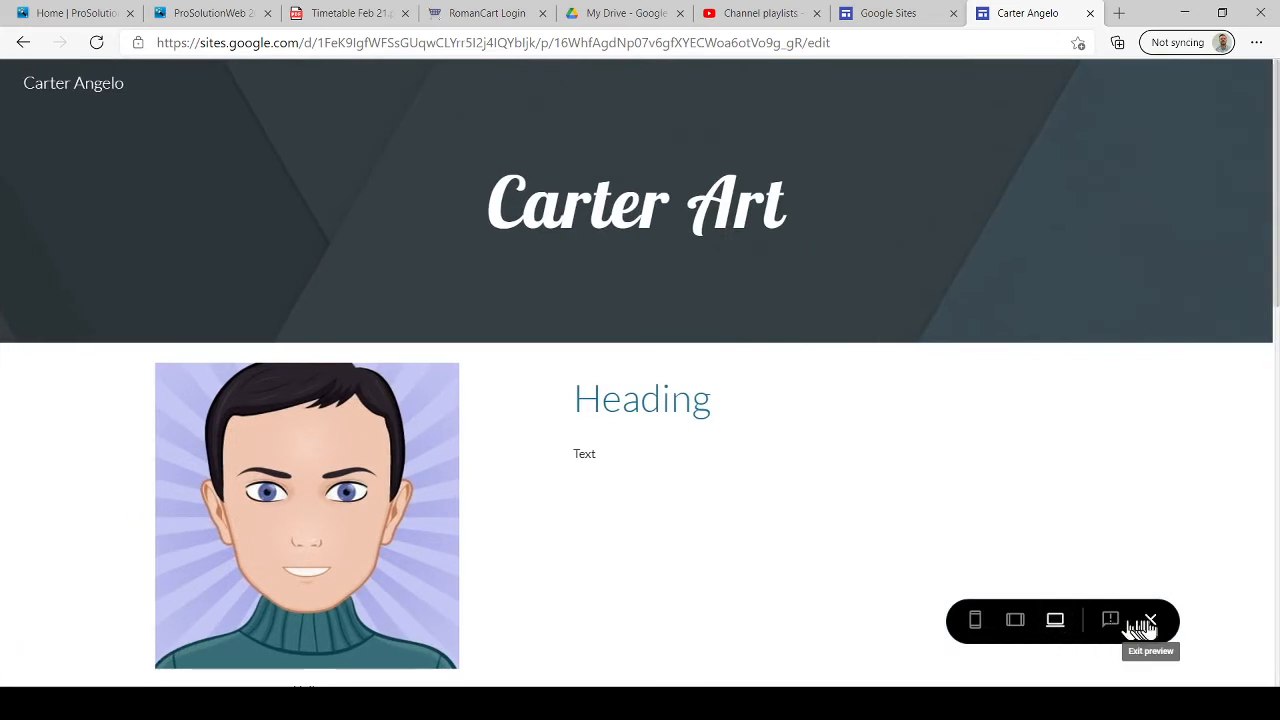
{"action": "left_click", "coordinate": [1150, 622]}
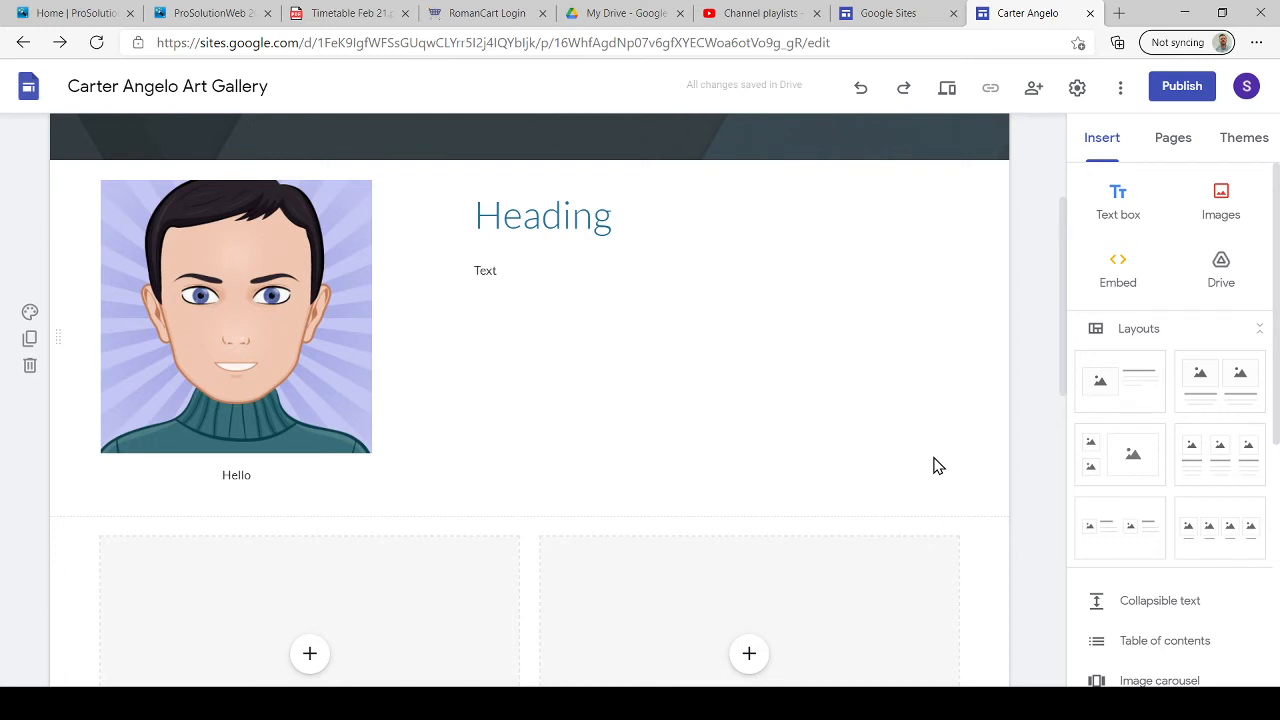
Add a subpage named "Contact Us" under the Home page
{"action": "left_click", "coordinate": [1168, 145]}
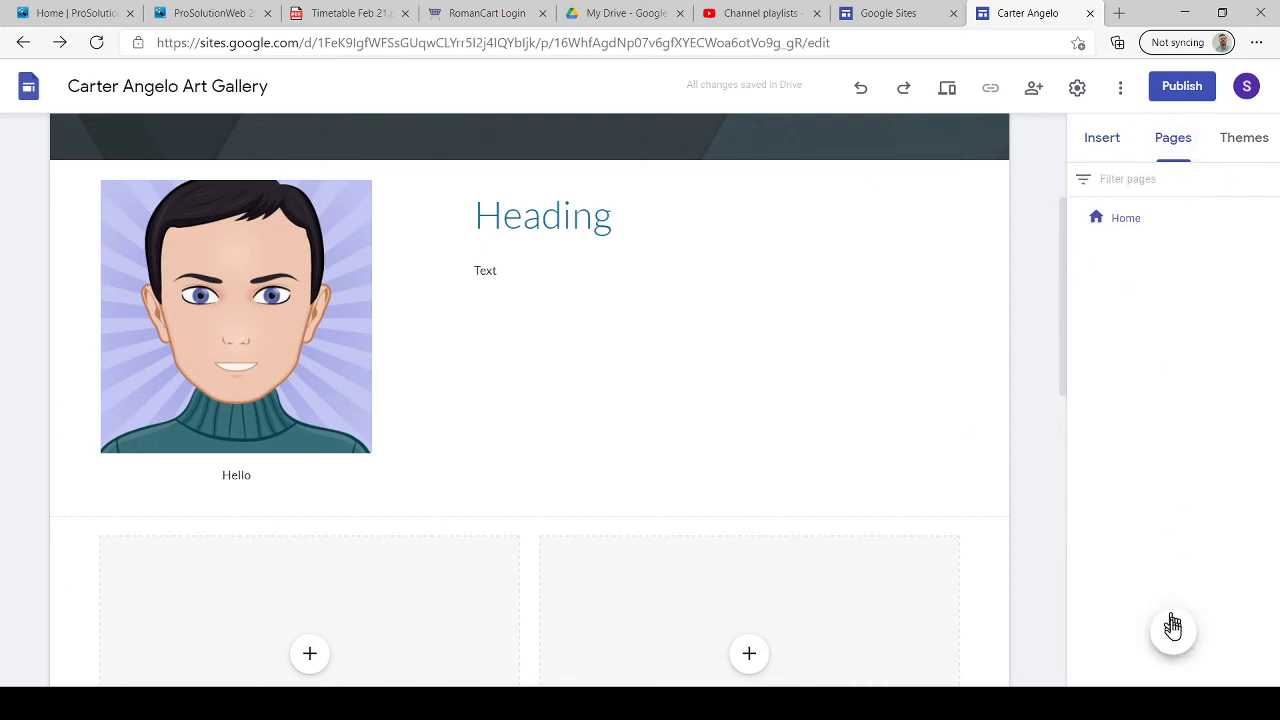
{"action": "mouse_move", "coordinate": [1173, 630]}
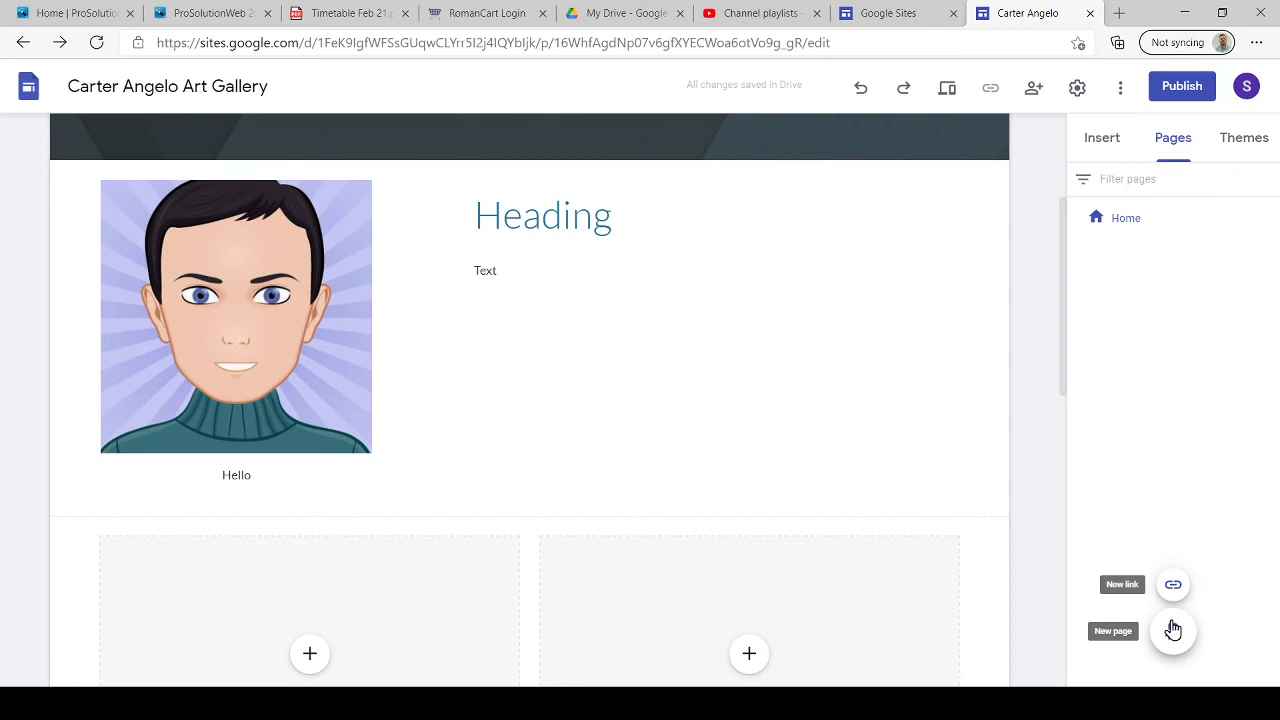
{"action": "mouse_move", "coordinate": [1154, 226]}
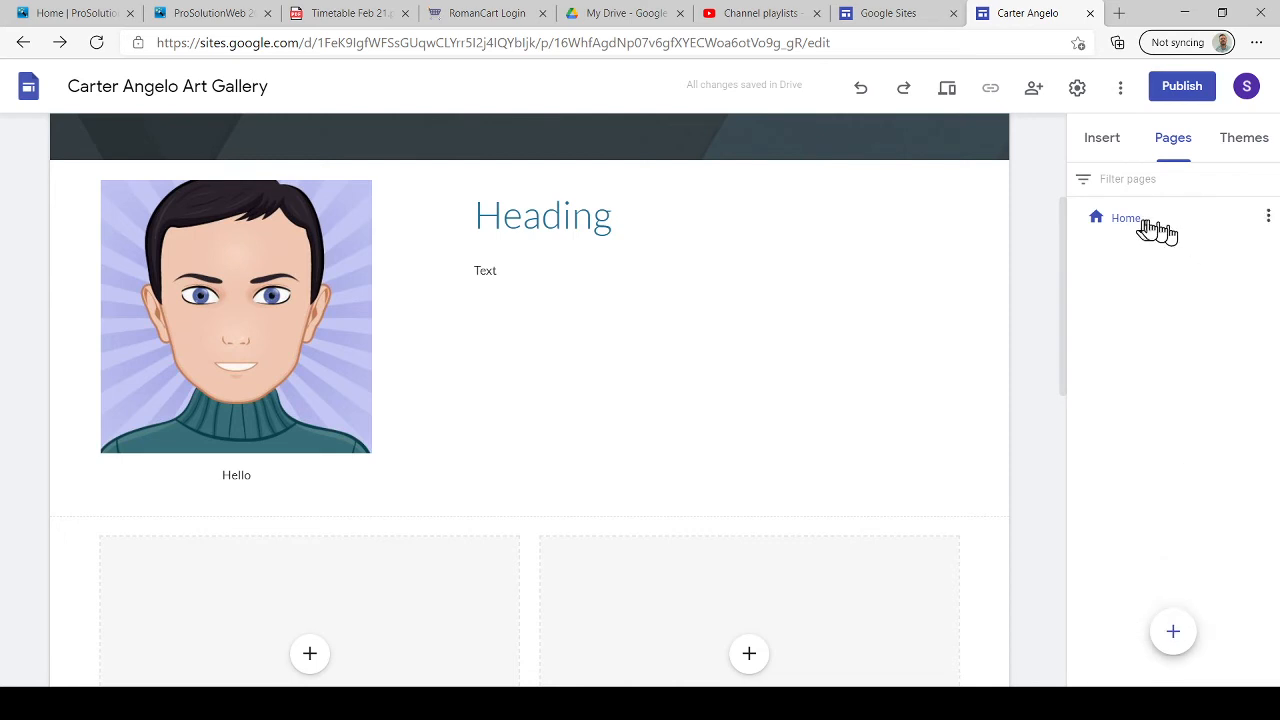
{"action": "left_click", "coordinate": [1270, 221]}
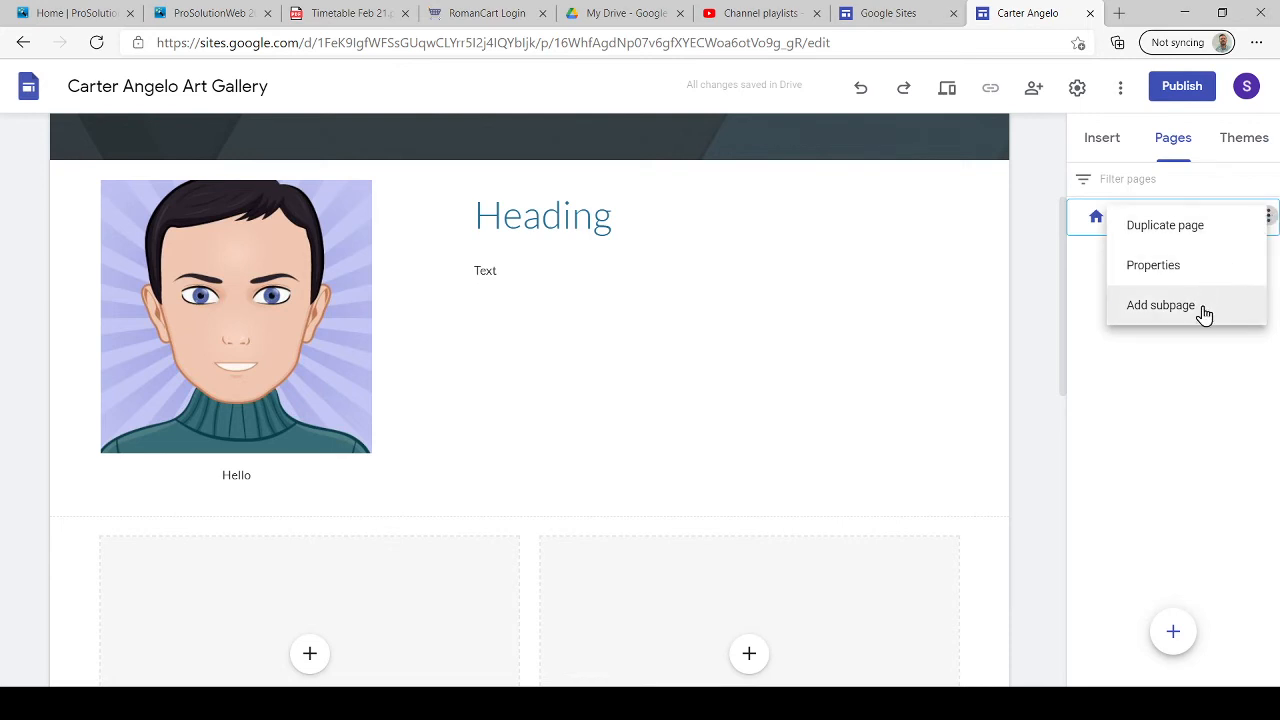
{"action": "left_click", "coordinate": [1162, 305]}
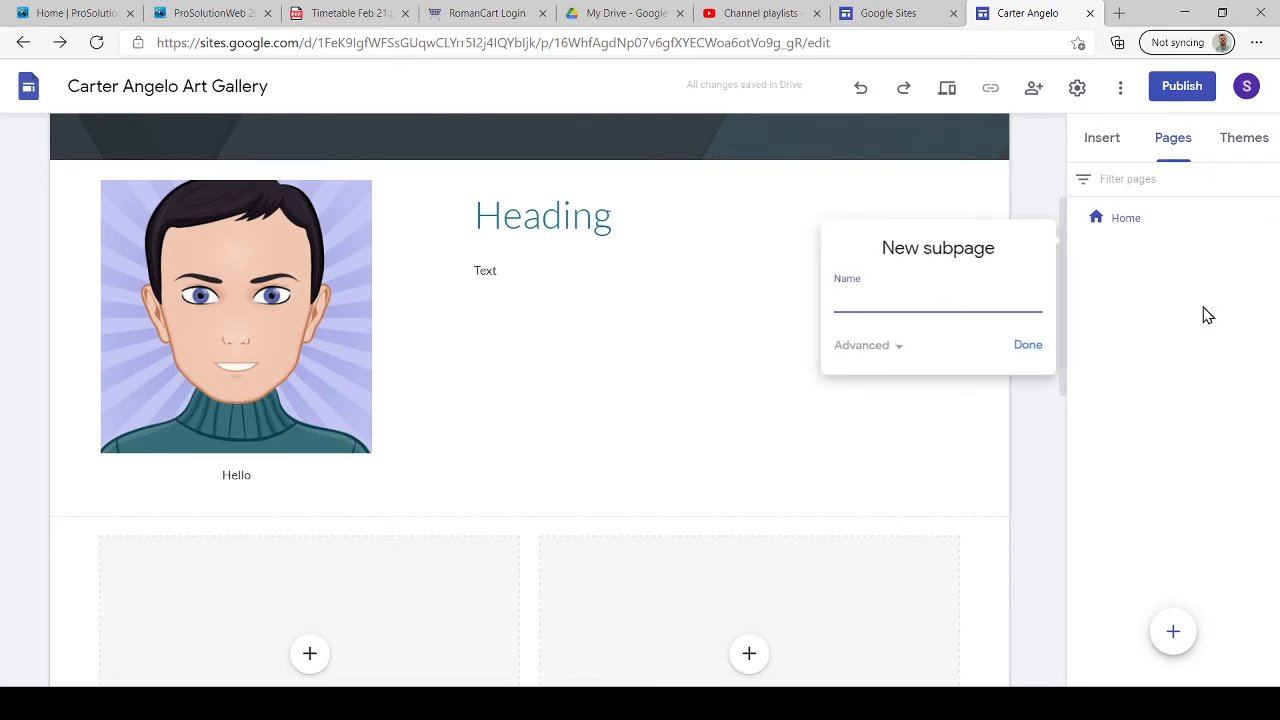
{"action": "type", "text": "contact Us"}
{"action": "left_click", "coordinate": [1027, 347]}
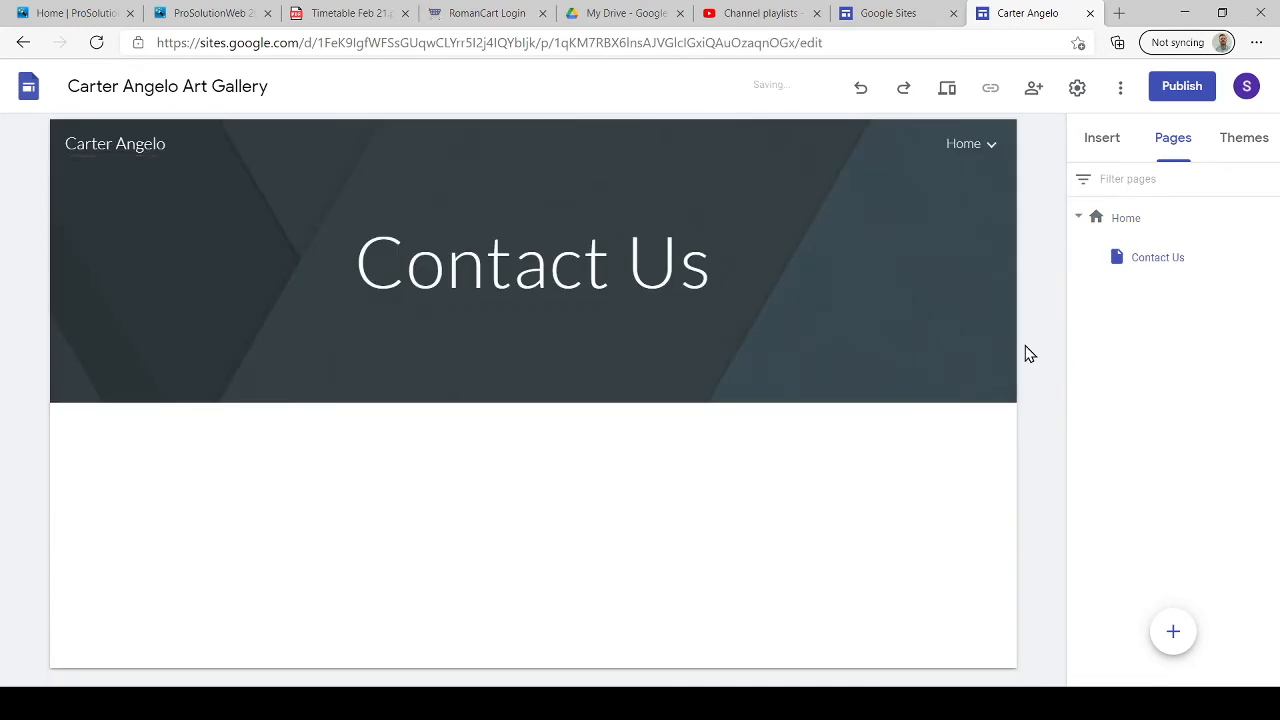
Check how the Contact Us subpage is listed under Home in the site's navigation
{"action": "mouse_move", "coordinate": [977, 153]}
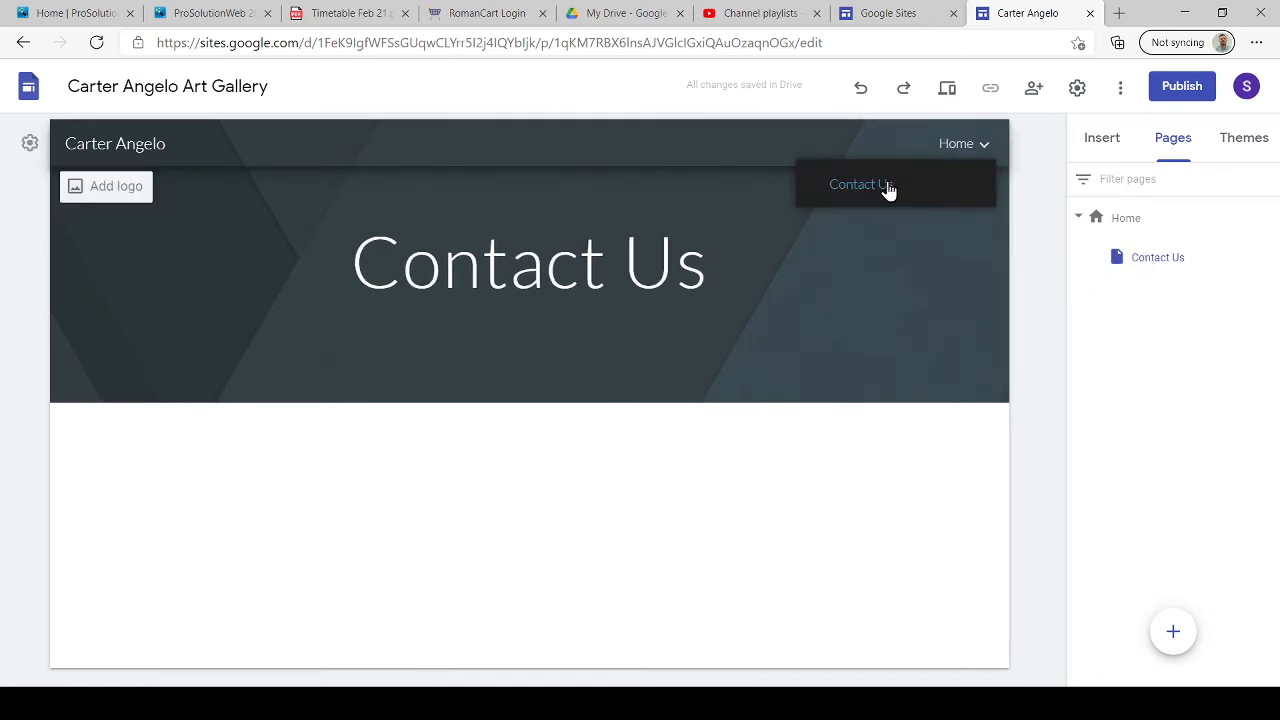
{"action": "left_click", "coordinate": [956, 146]}
{"action": "left_click", "coordinate": [930, 172]}
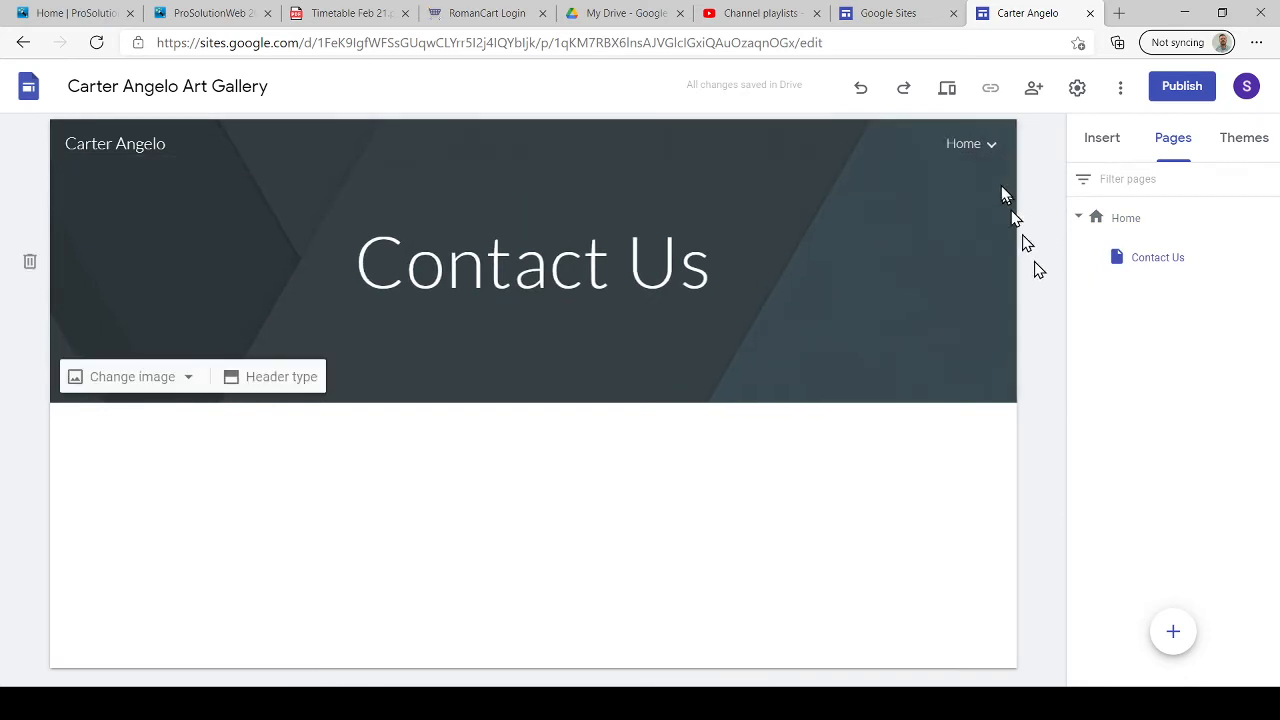
{"action": "mouse_move", "coordinate": [978, 147]}
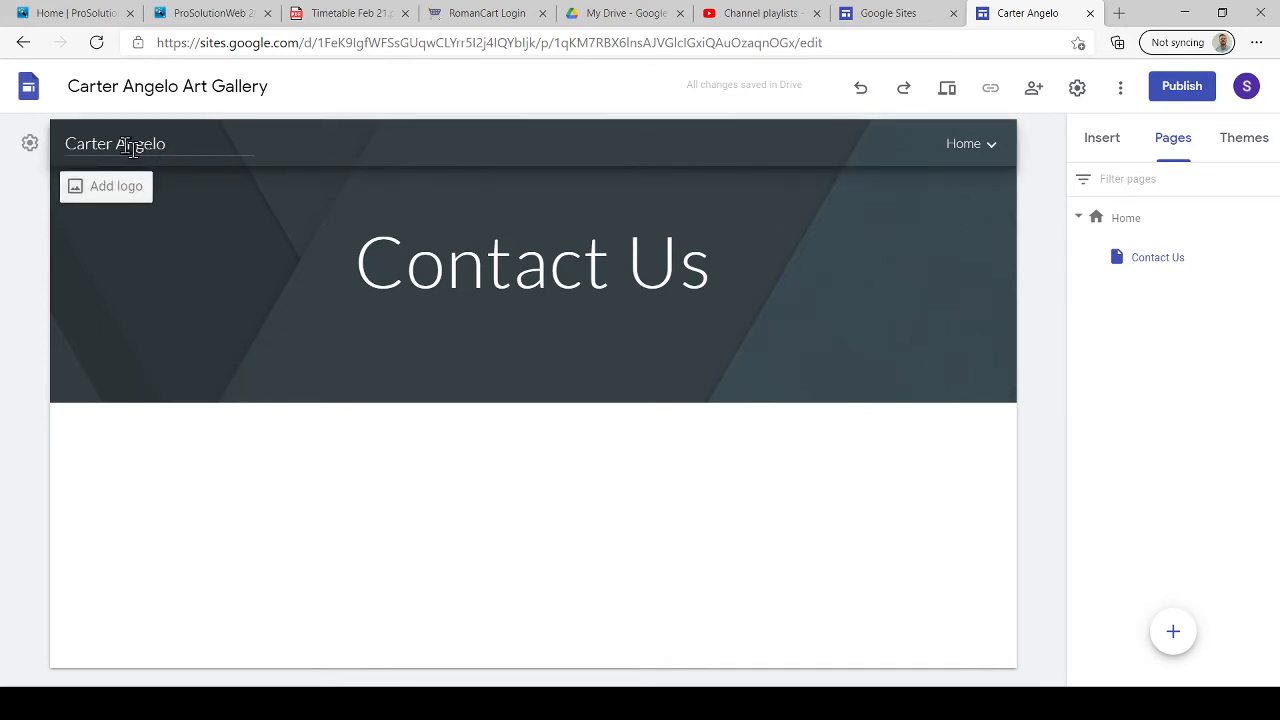
Set the site navigation colour to White in the navigation settings, keeping the mode at Top
{"action": "left_click", "coordinate": [30, 146]}
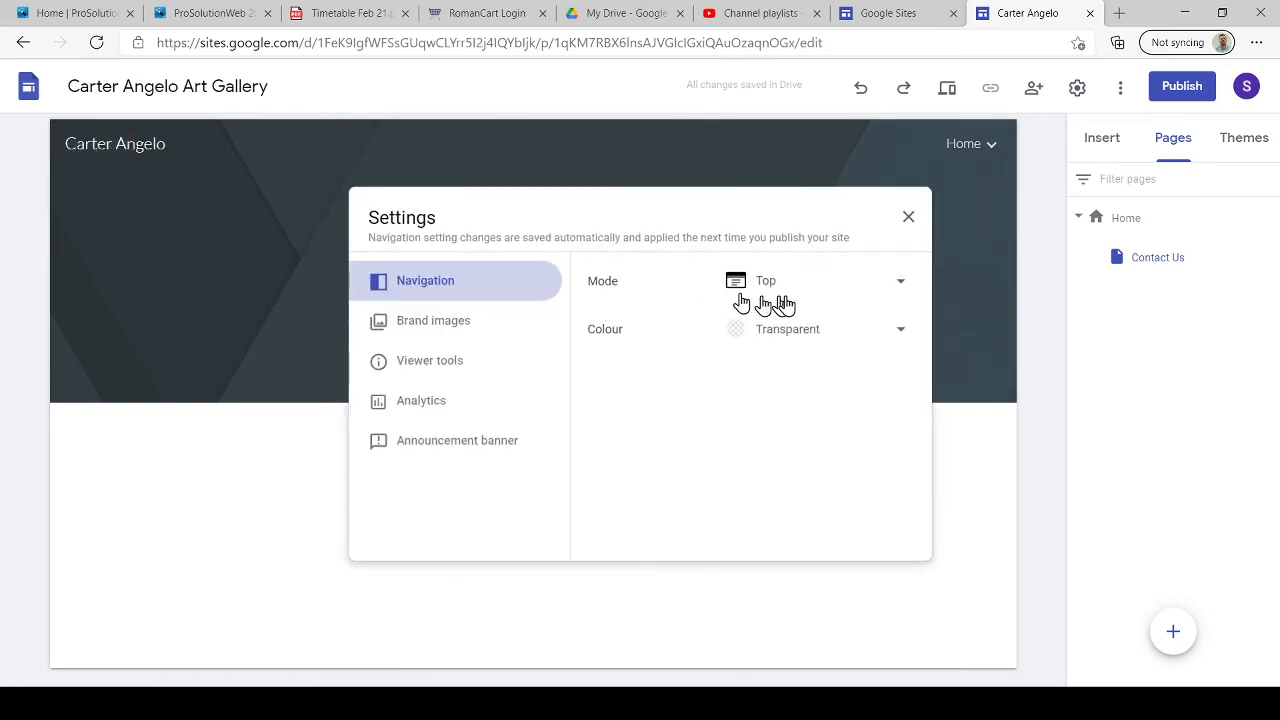
{"action": "left_click", "coordinate": [823, 289]}
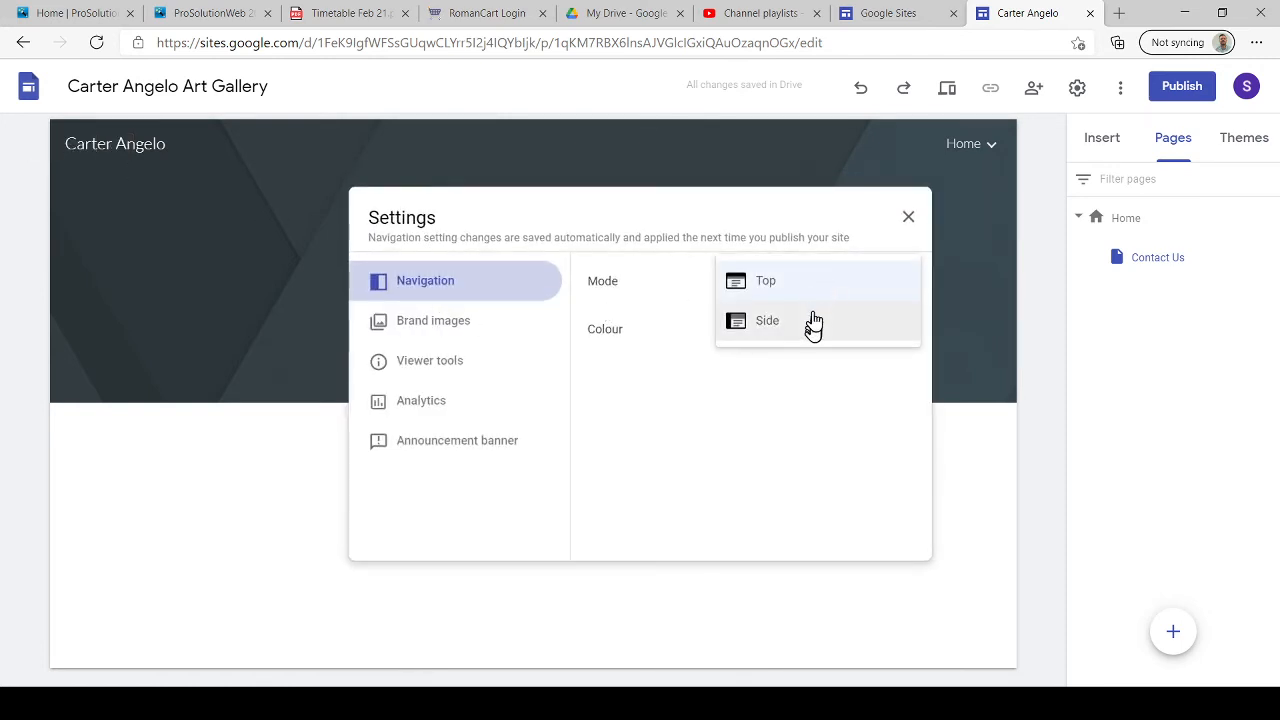
{"action": "left_click", "coordinate": [762, 395]}
{"action": "left_click", "coordinate": [798, 332]}
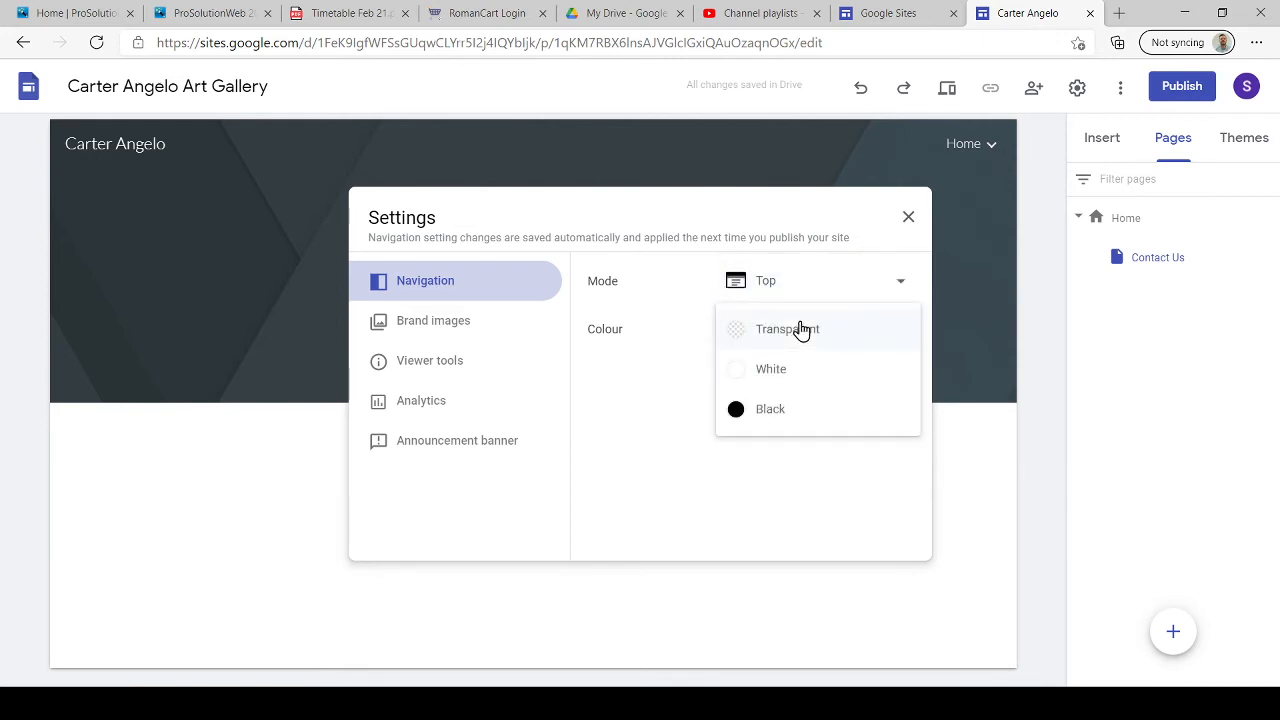
{"action": "left_click", "coordinate": [796, 370]}
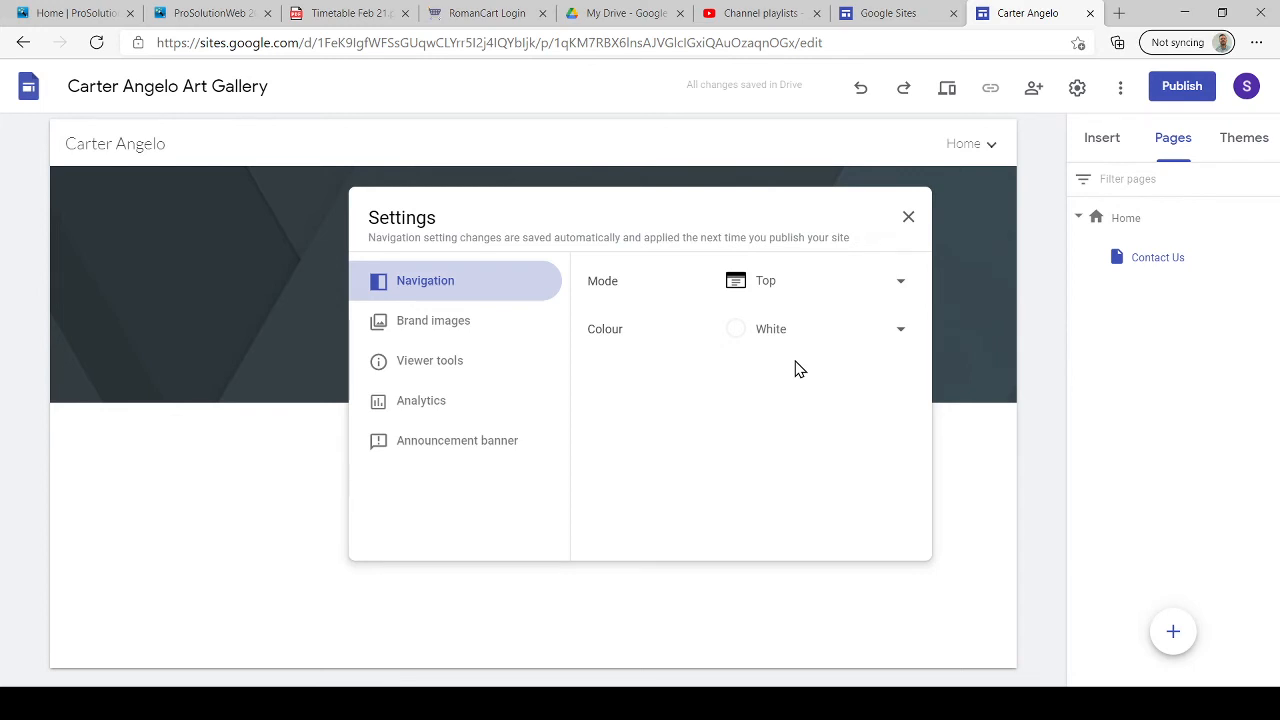
Upload the Carter Angelo Art logo as the site's brand logo and give it the alt text "Logo"
{"action": "left_click", "coordinate": [483, 328]}
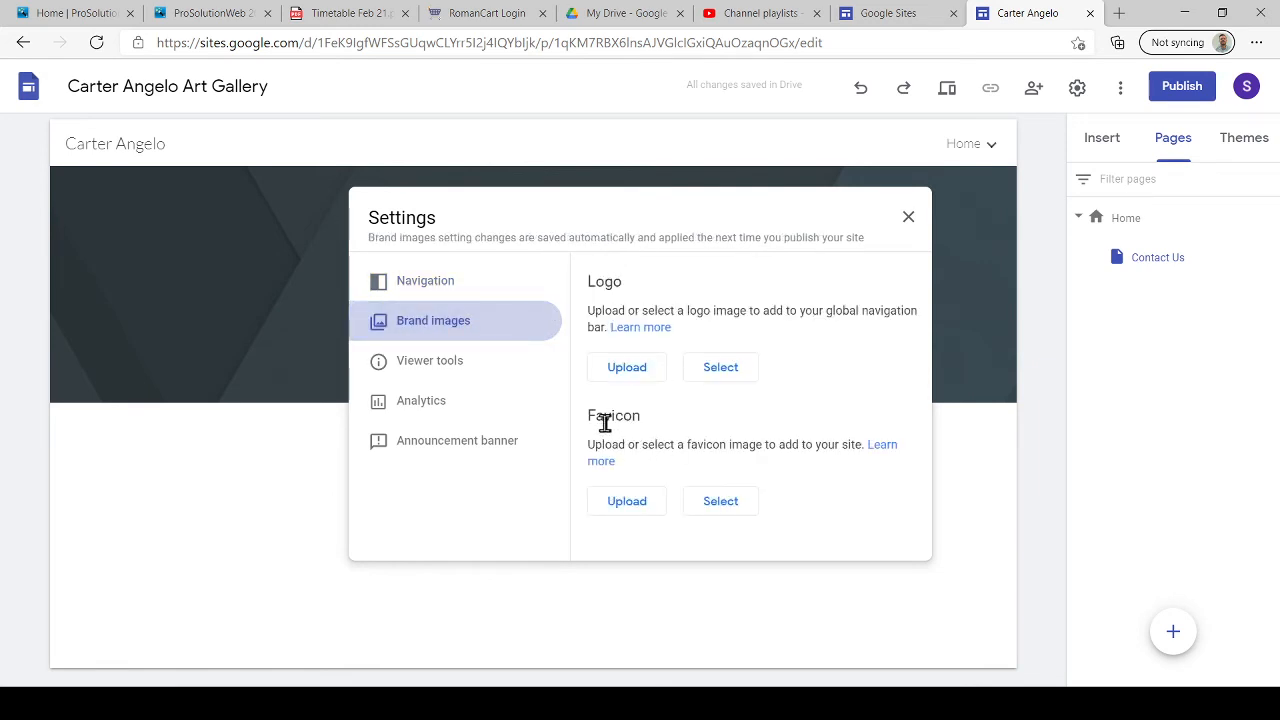
{"action": "left_click", "coordinate": [644, 372]}
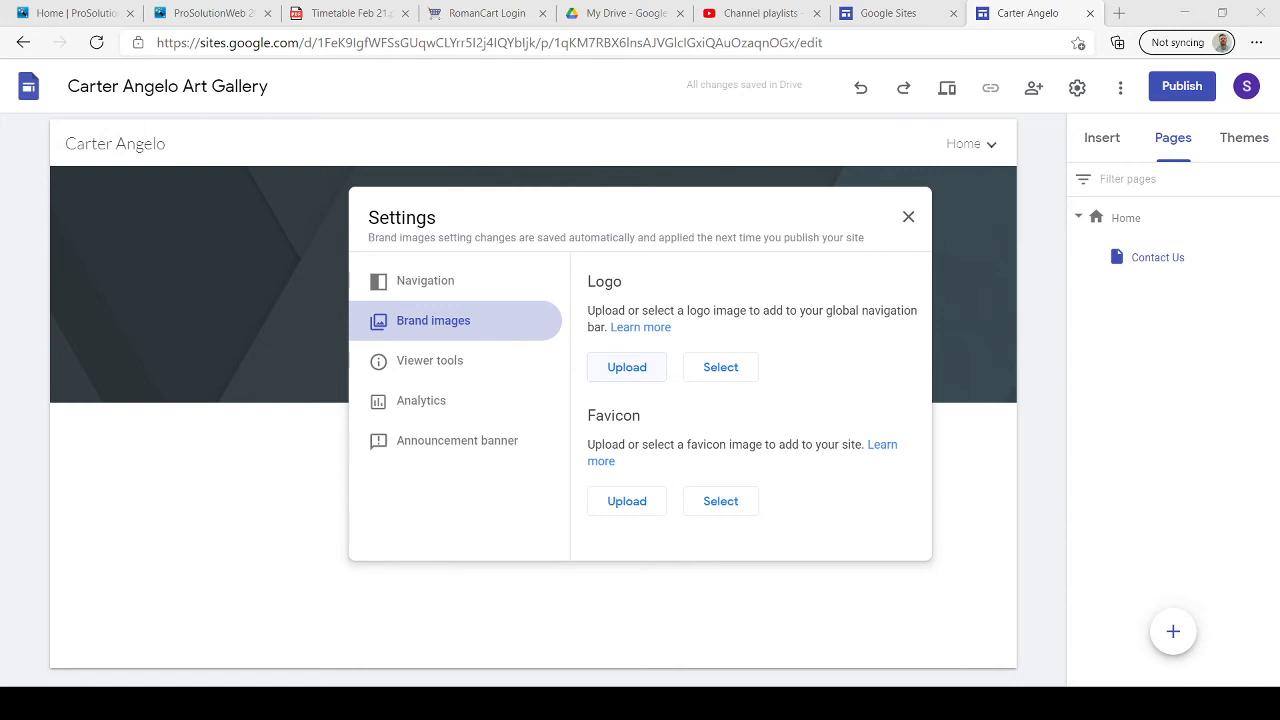
{"action": "left_click", "coordinate": [772, 482]}
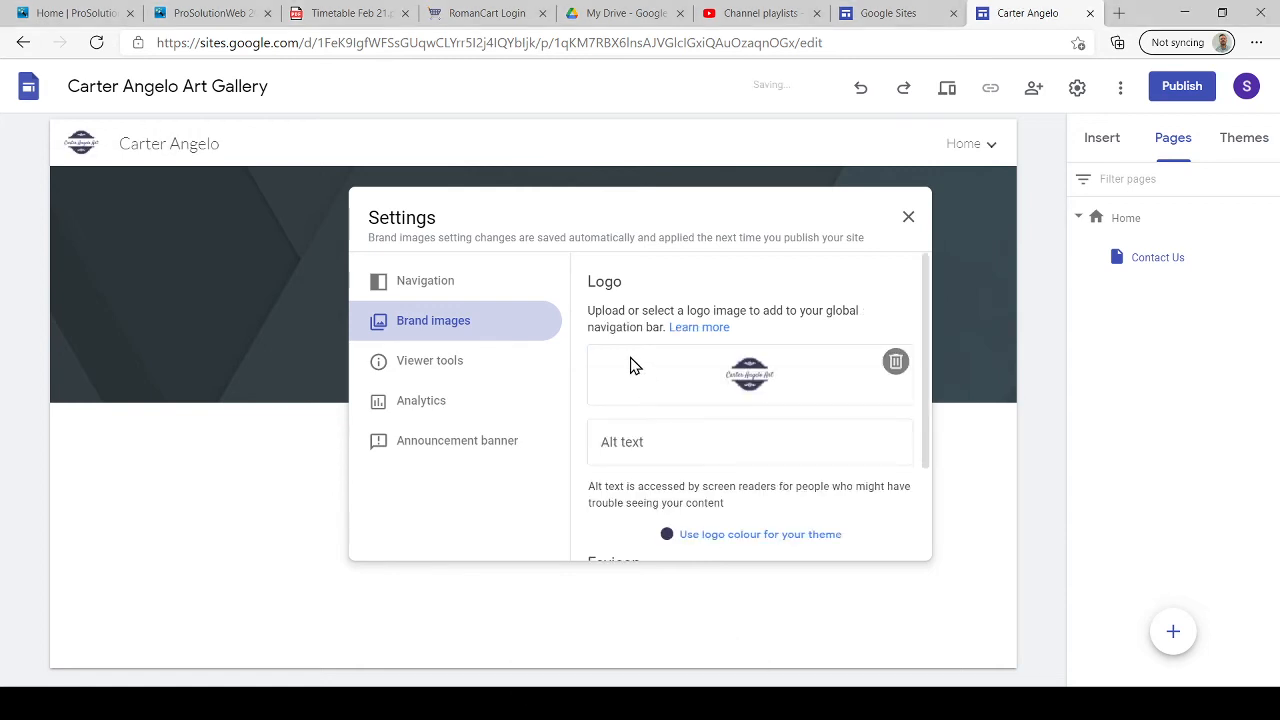
{"action": "left_click", "coordinate": [652, 438]}
{"action": "type", "text": "Log"}
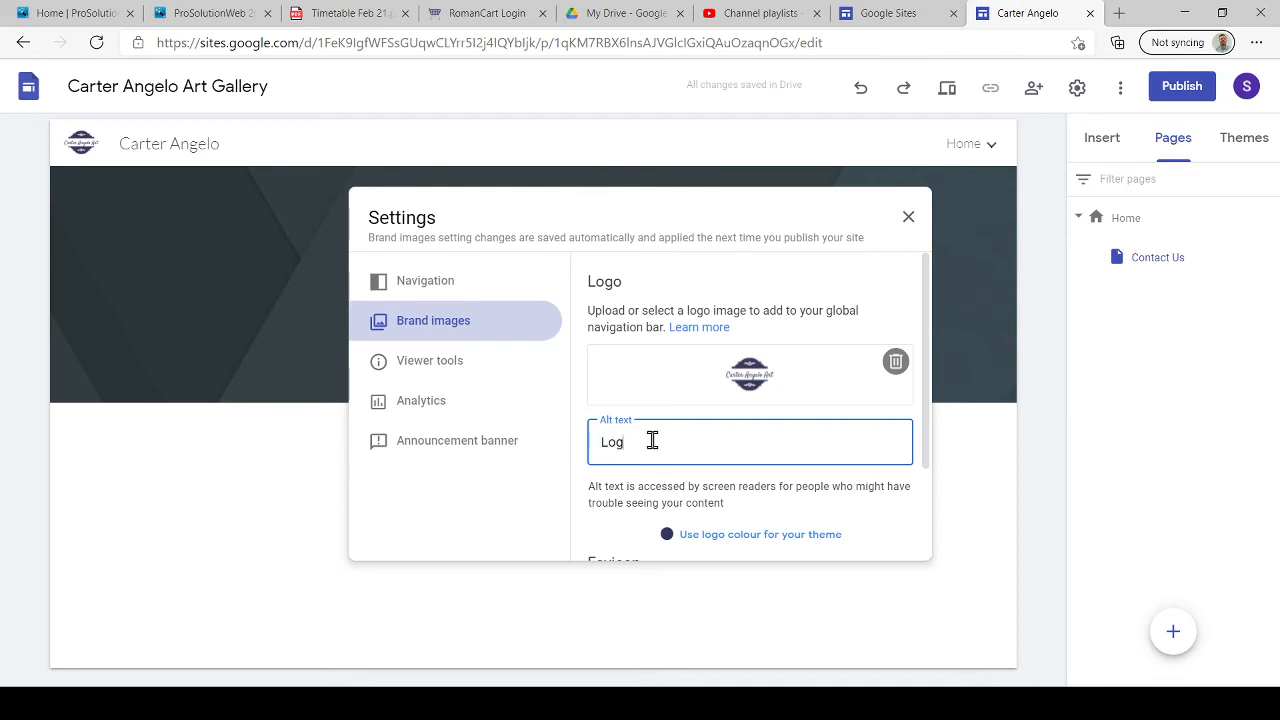
{"action": "type", "text": "o"}
Upload the Carter Angelo Art logo image as the site's favicon and close the settings
{"action": "left_click", "coordinate": [928, 408]}
{"action": "scroll", "coordinate": [928, 410], "scroll_direction": "down", "scroll_amount": 3}
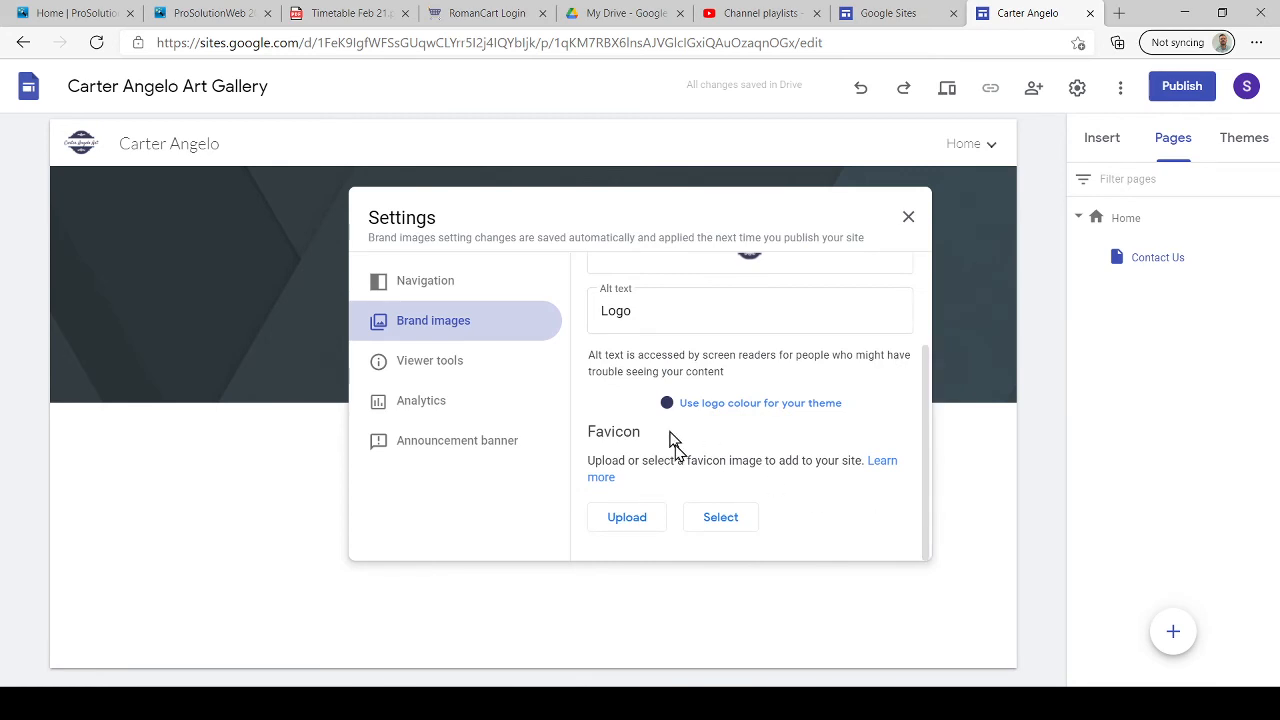
{"action": "left_click", "coordinate": [627, 520]}
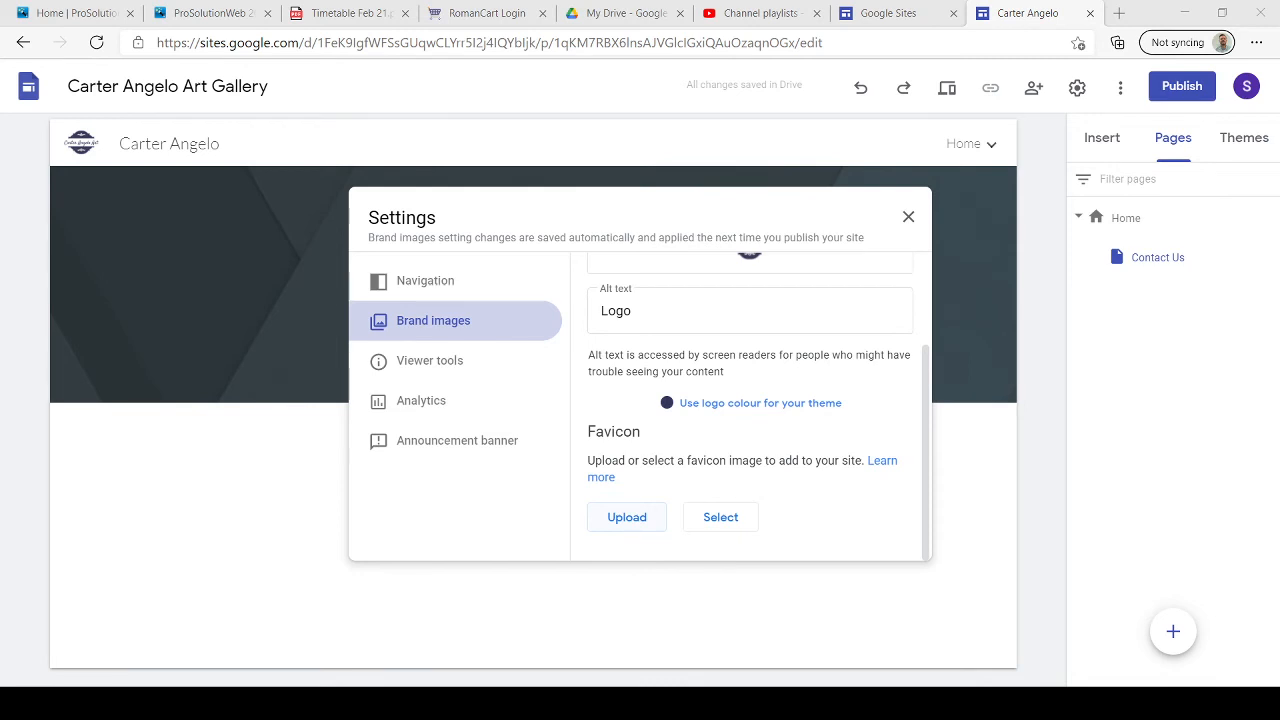
{"action": "double_click", "coordinate": [766, 487]}
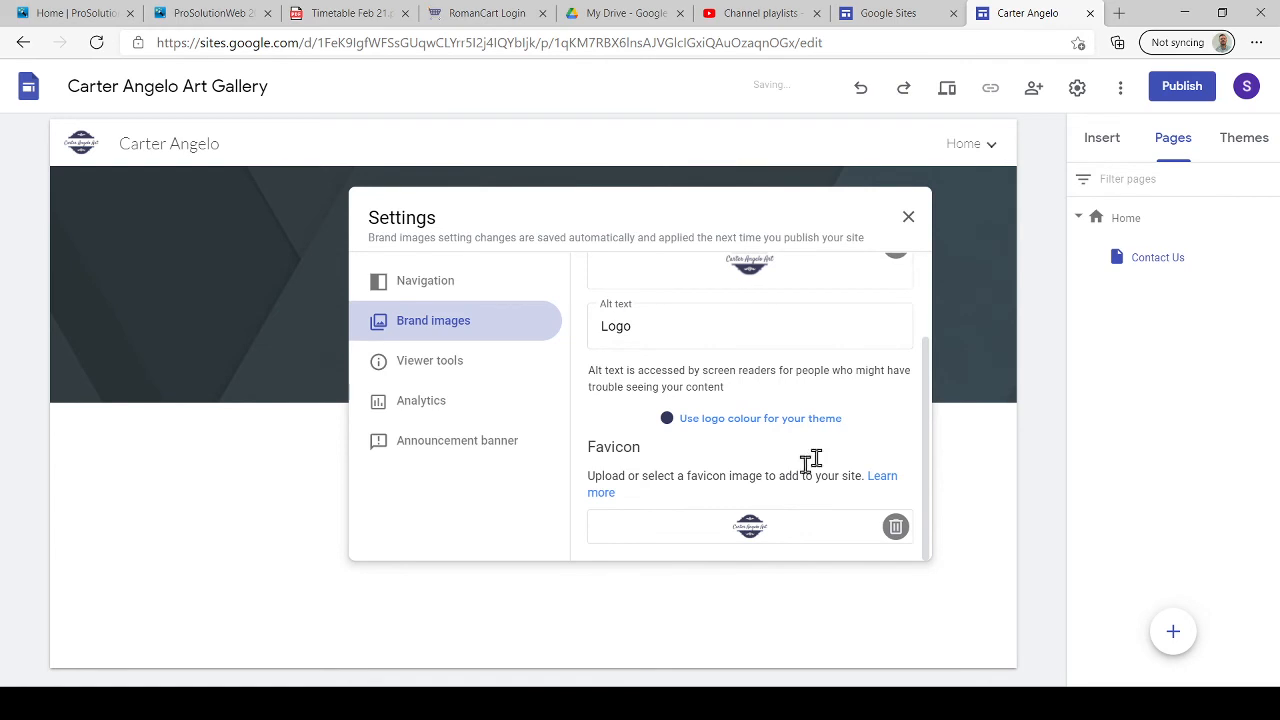
{"action": "left_click", "coordinate": [908, 217]}
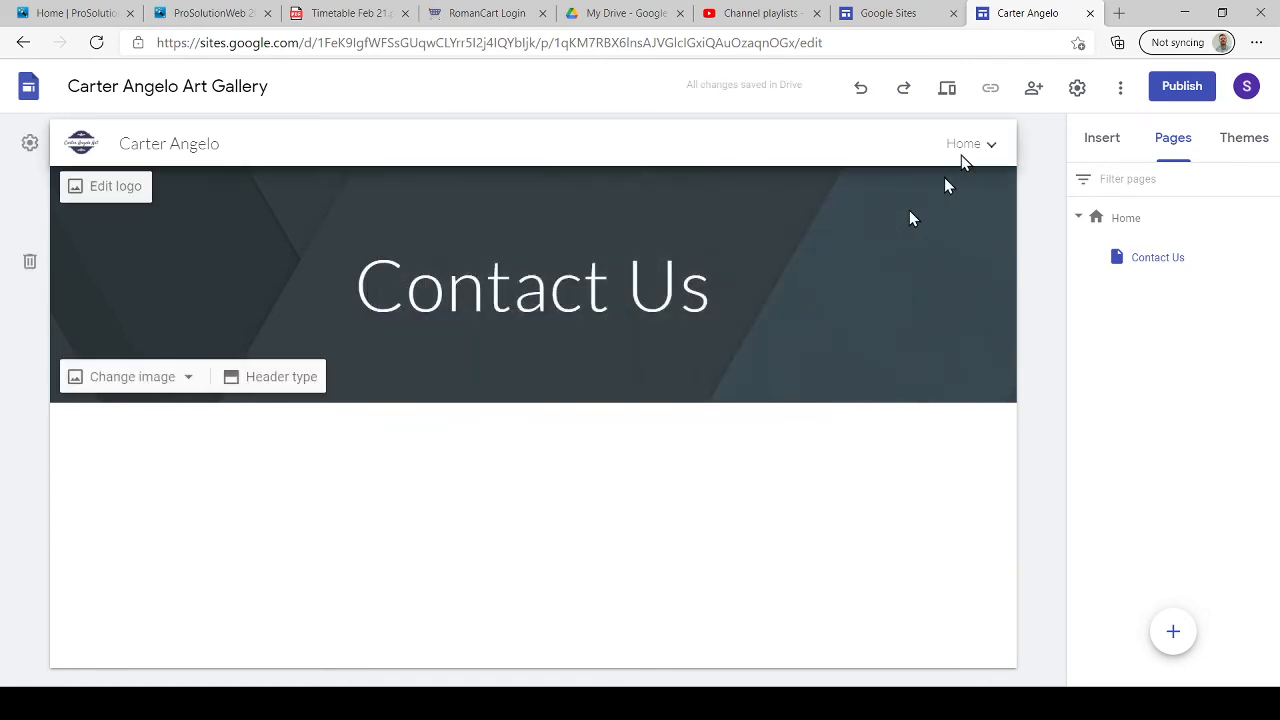
Preview the Contact Us page with its white navigation bar and logo, and return to the editor
{"action": "left_click", "coordinate": [948, 89]}
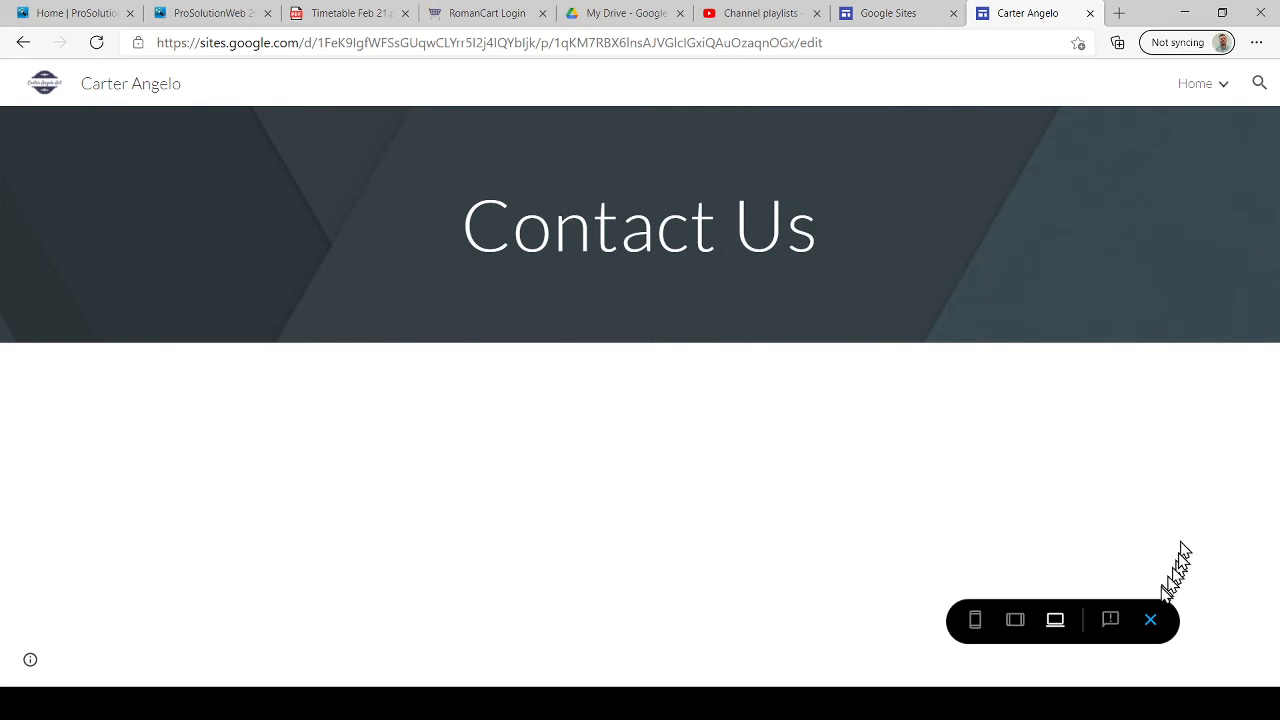
{"action": "left_click", "coordinate": [1151, 621]}
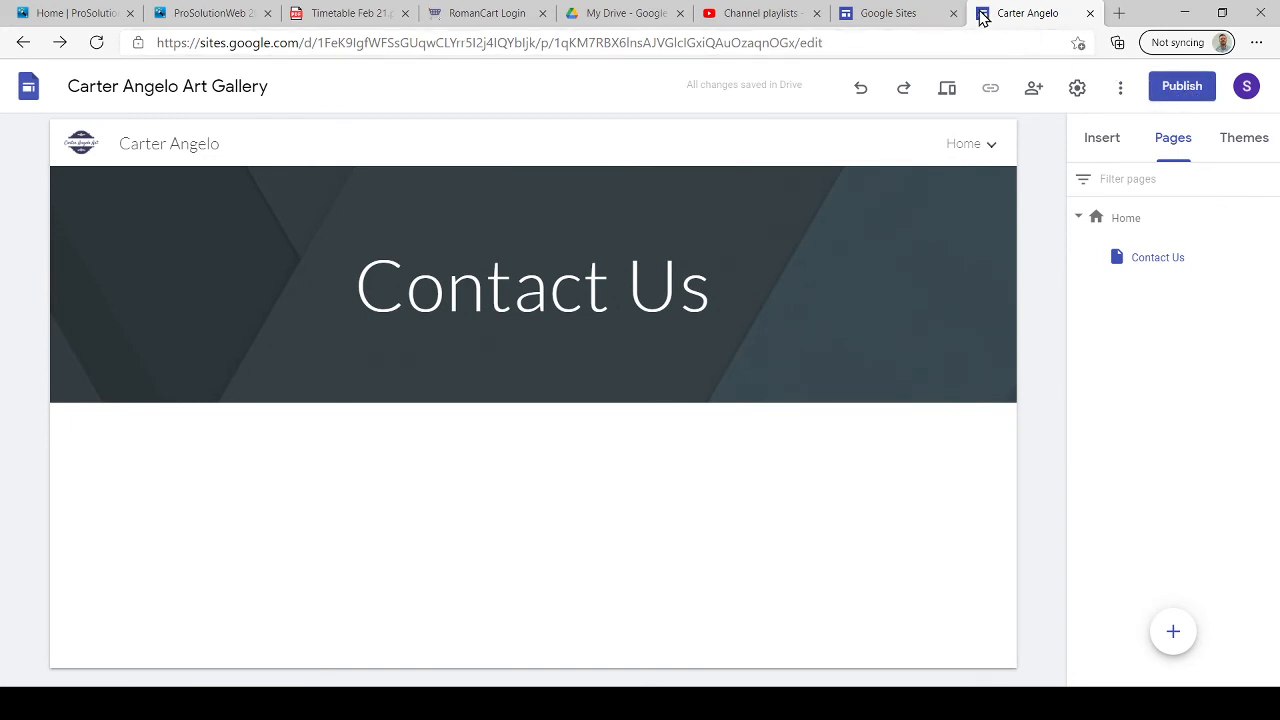
{"action": "mouse_move", "coordinate": [137, 143]}
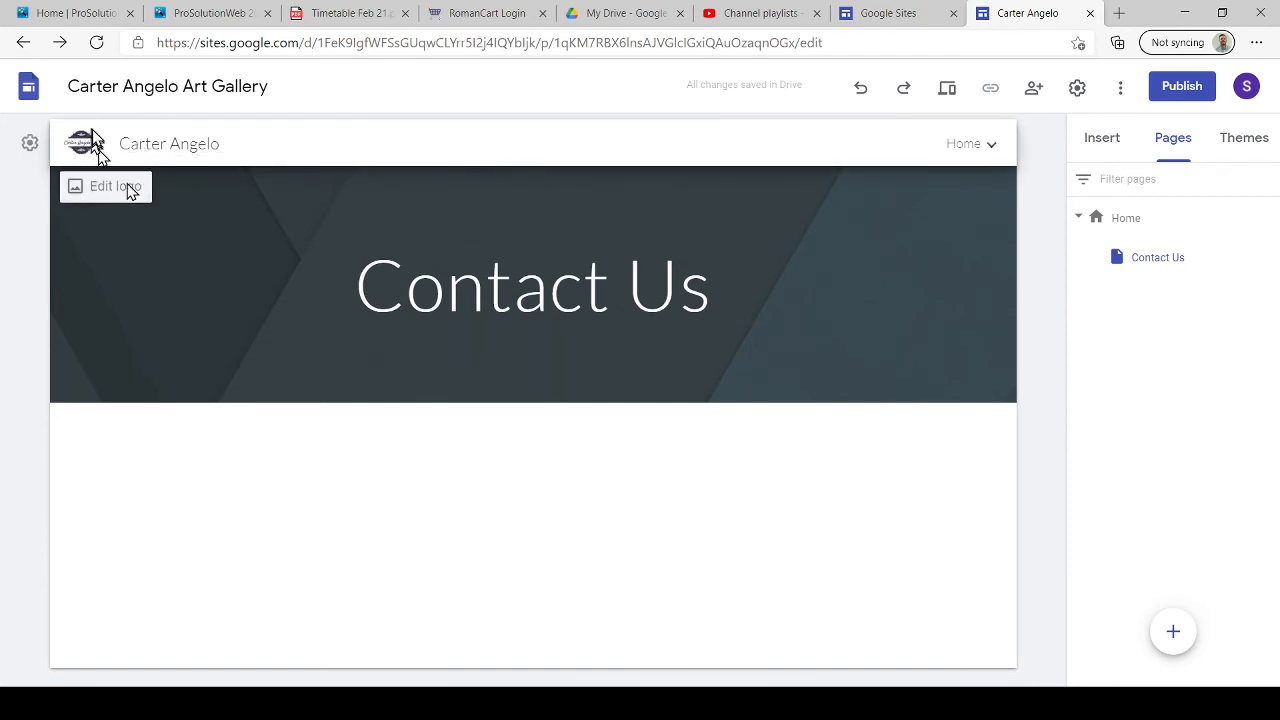
{"action": "mouse_move", "coordinate": [273, 333]}
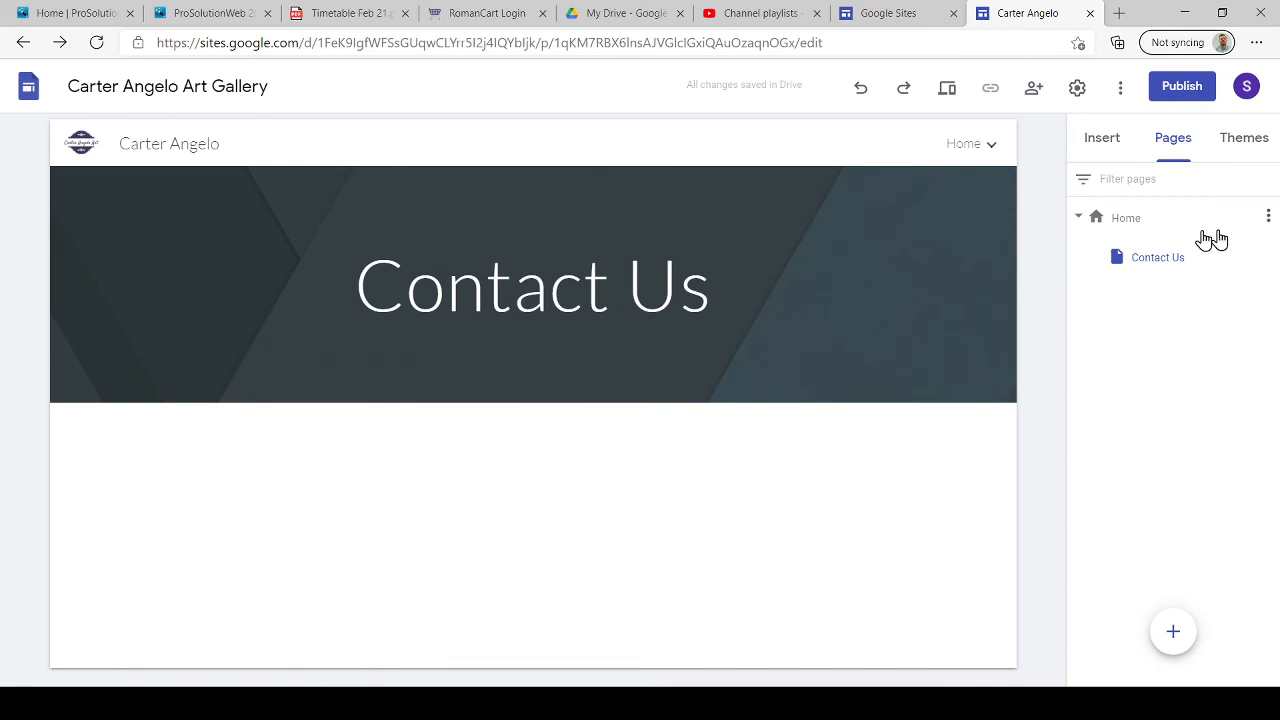
Add a subpage named "About Us" under the Home page
{"action": "left_click", "coordinate": [1268, 216]}
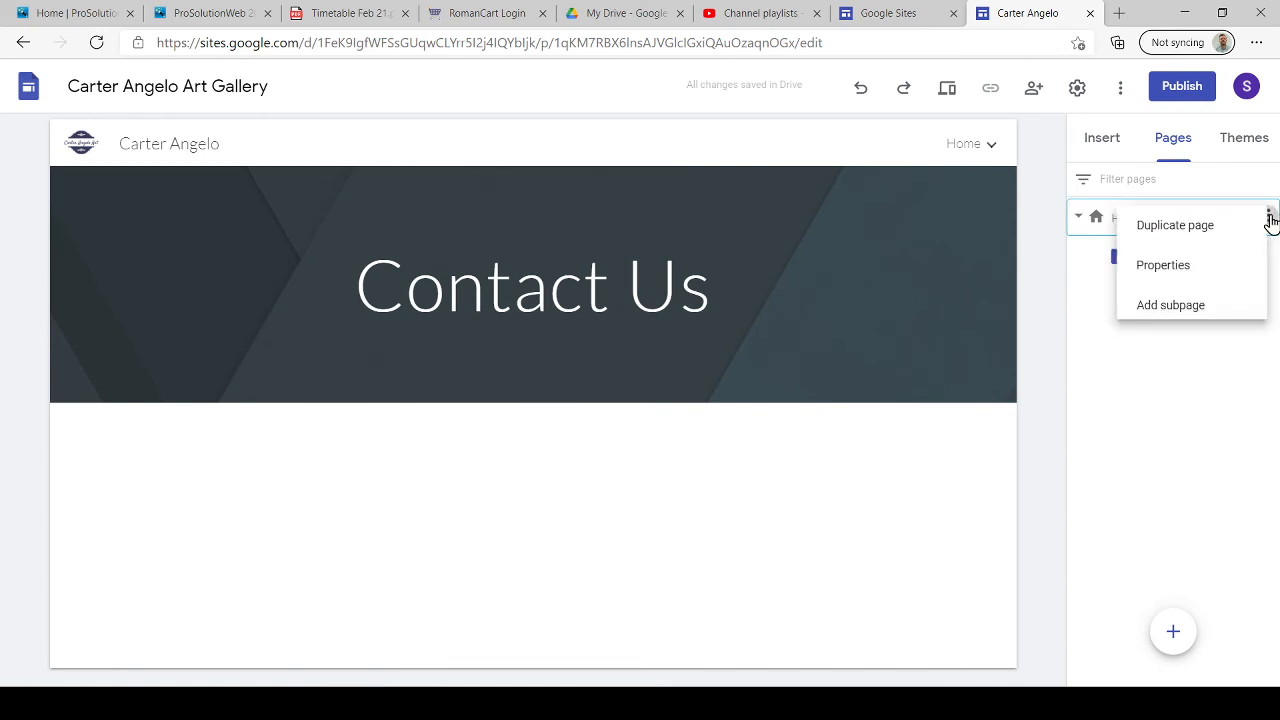
{"action": "left_click", "coordinate": [1222, 310]}
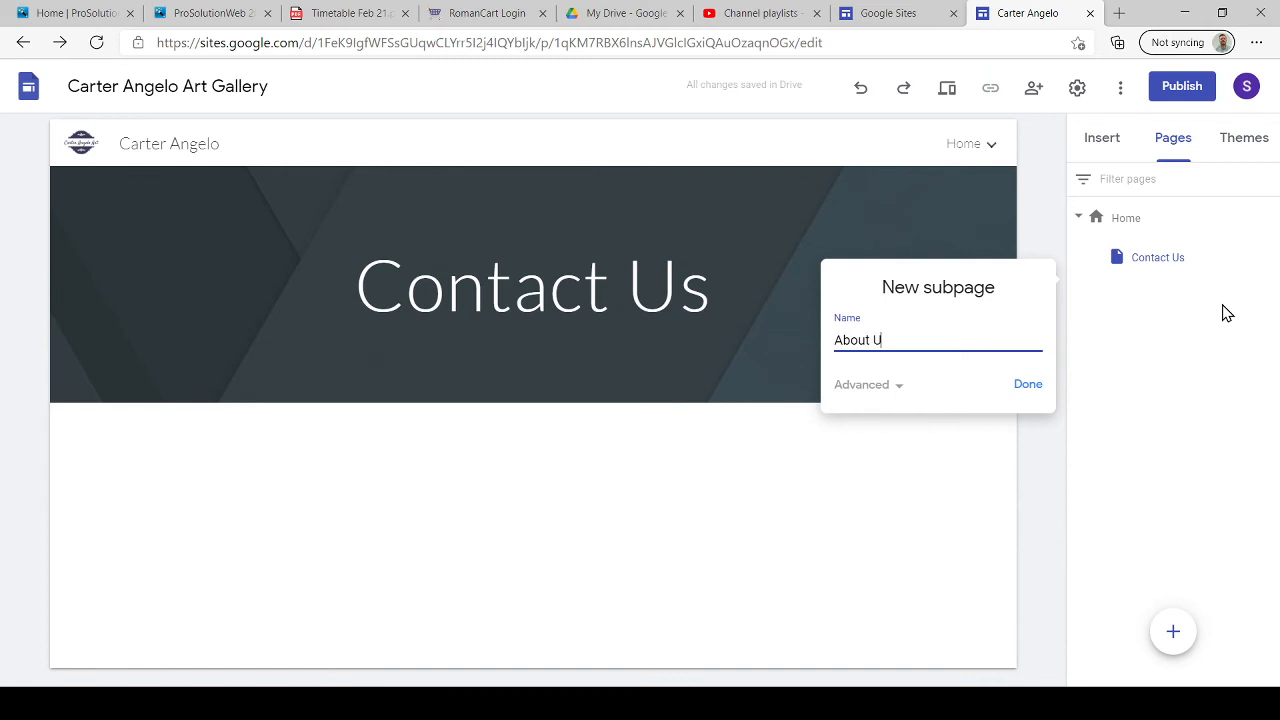
{"action": "left_click", "coordinate": [1024, 388]}
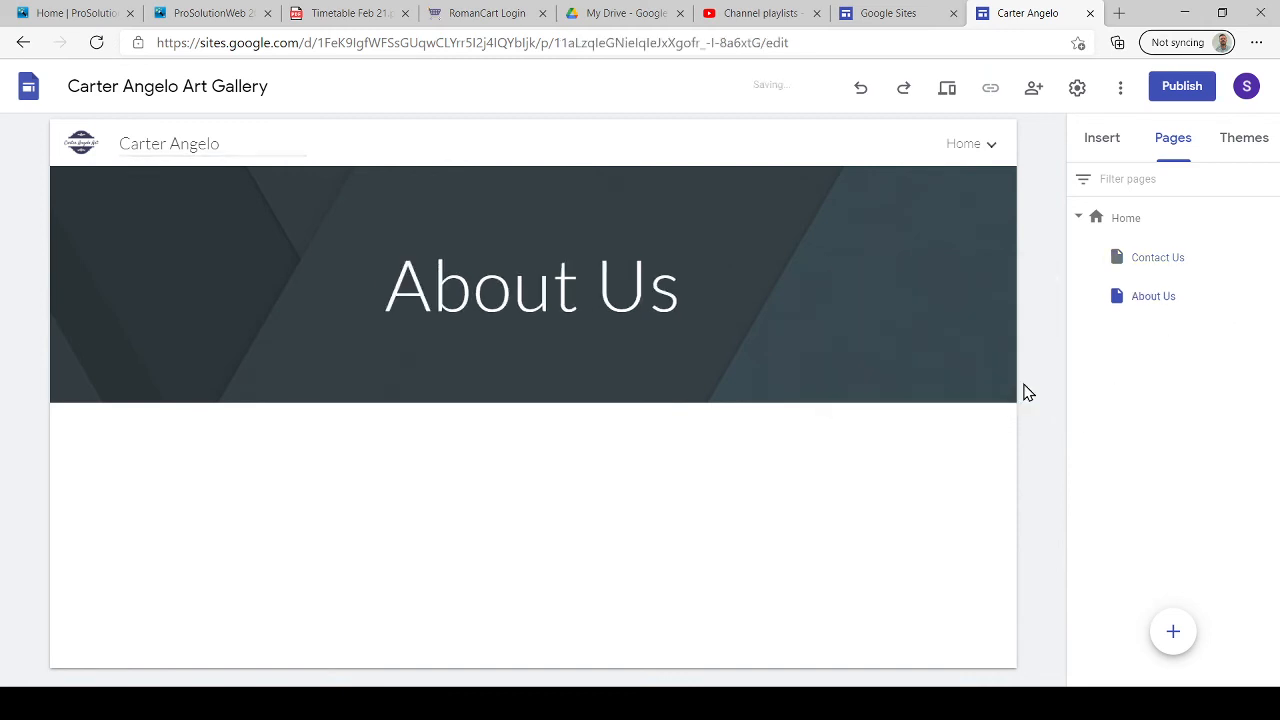
Check the site's navigation menu by opening the Contact Us subpage and returning to About Us
{"action": "mouse_move", "coordinate": [985, 150]}
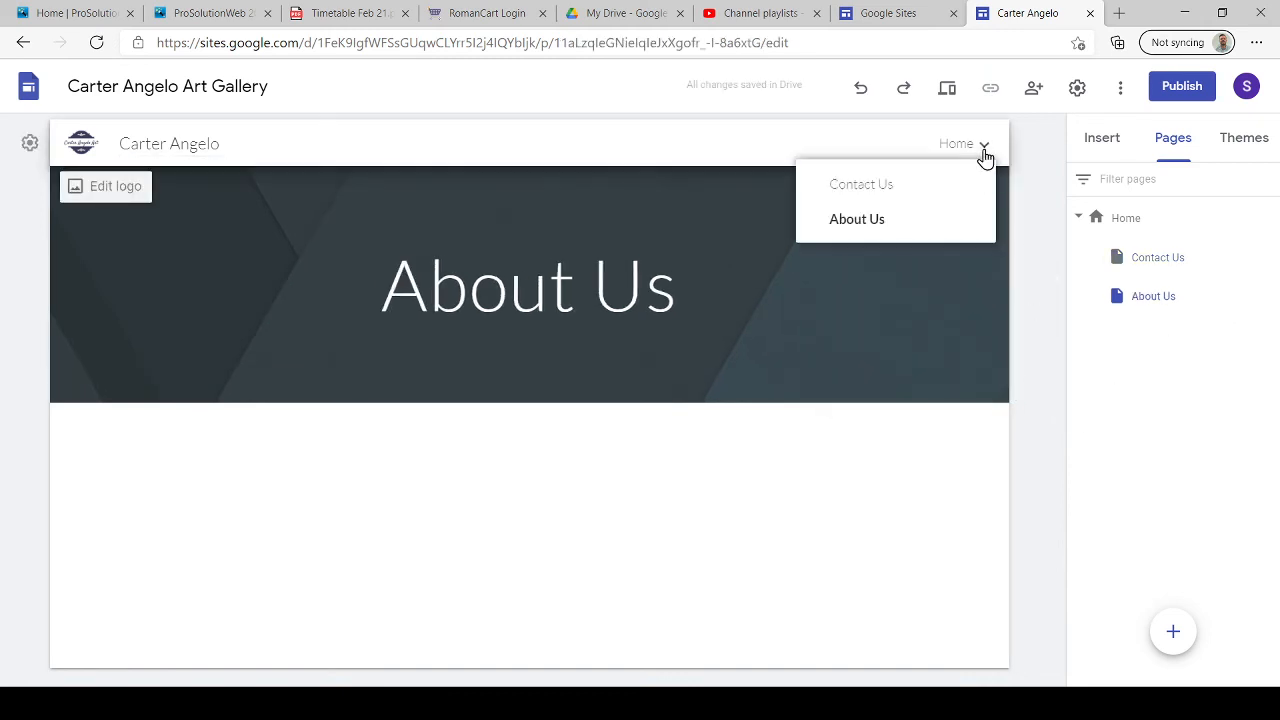
{"action": "left_click", "coordinate": [887, 185]}
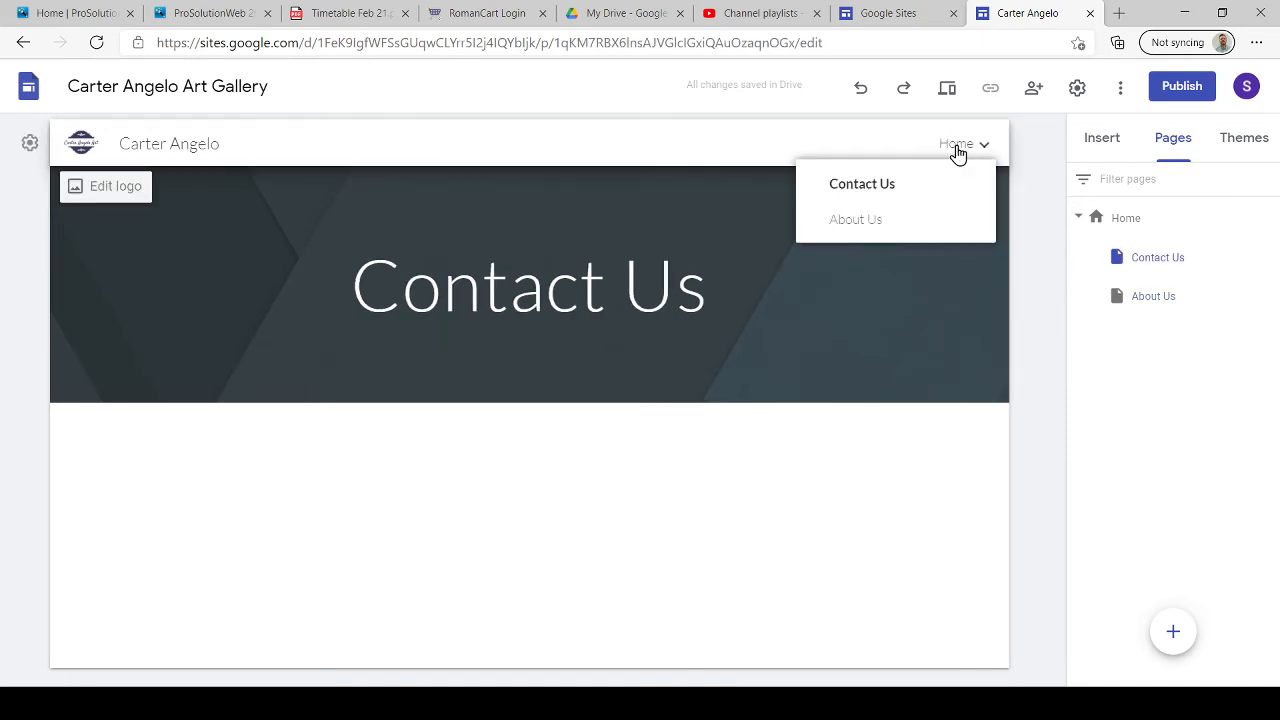
{"action": "left_click", "coordinate": [955, 148]}
{"action": "left_click", "coordinate": [889, 221]}
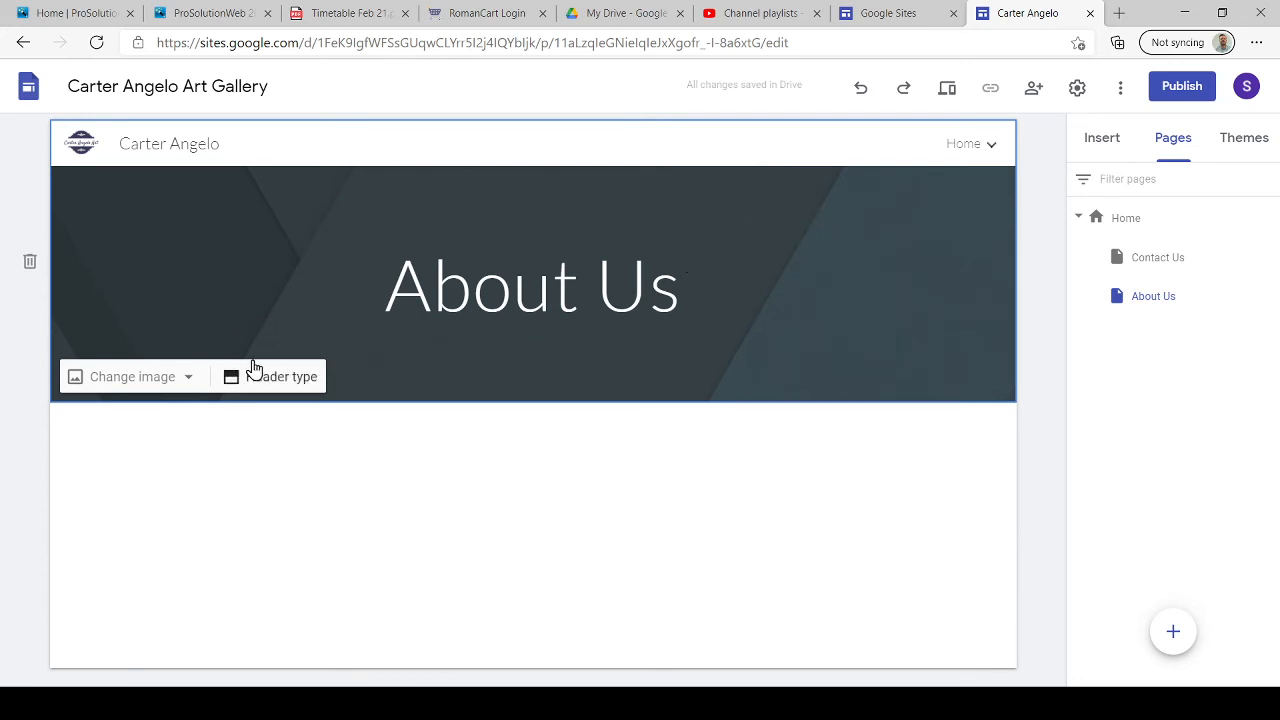
Replace the About Us header image with the blue geometric-pattern image from the built-in gallery
{"action": "left_click", "coordinate": [166, 378]}
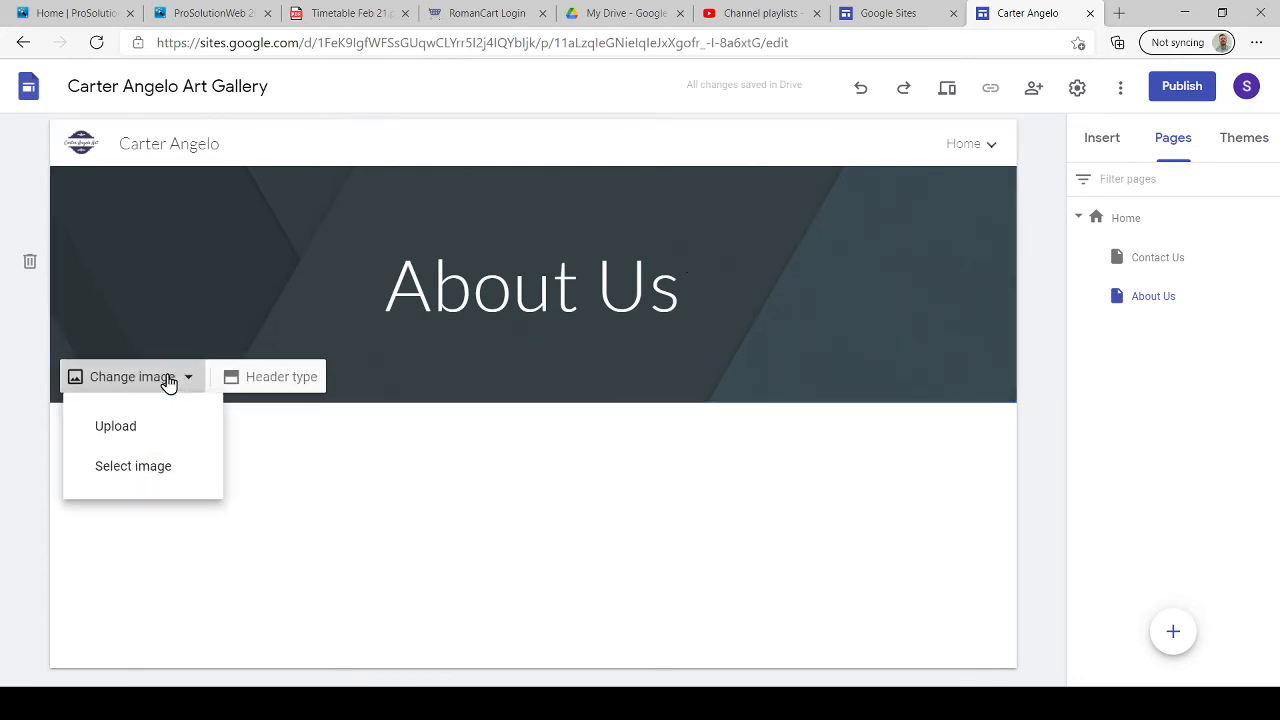
{"action": "left_click", "coordinate": [166, 467]}
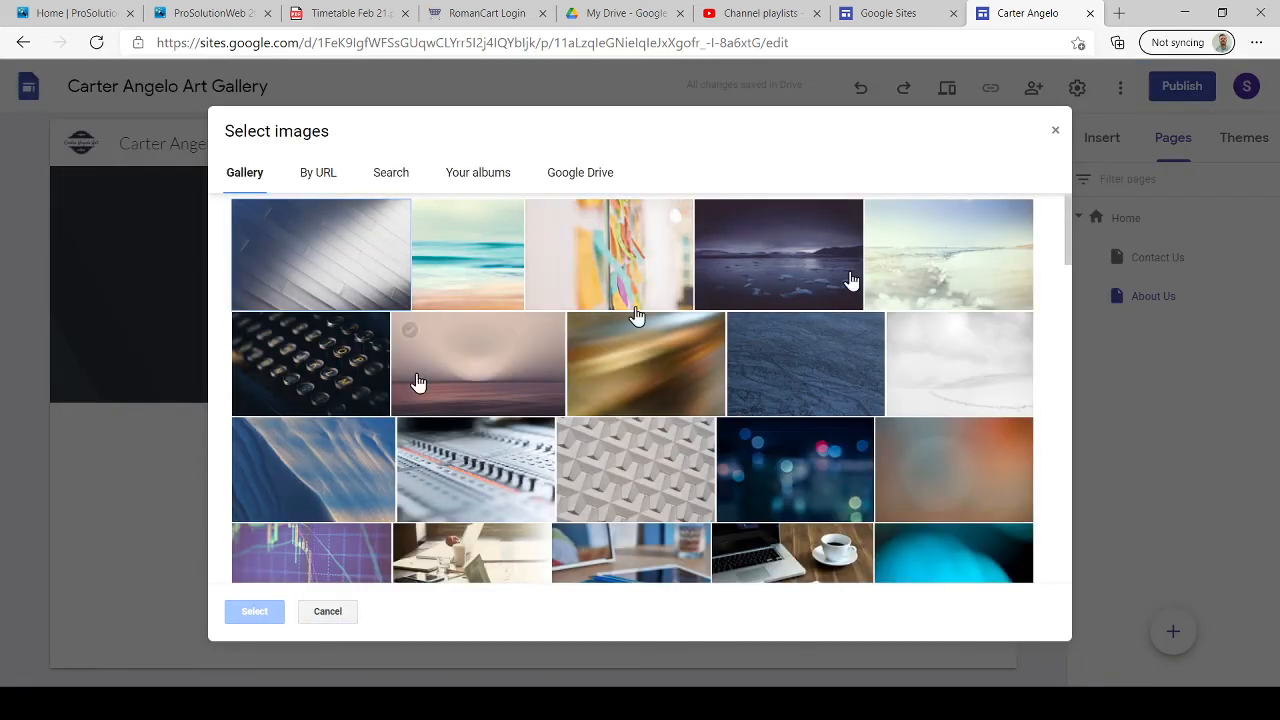
{"action": "left_click_drag", "start_coordinate": [1067, 243], "coordinate": [1063, 403]}
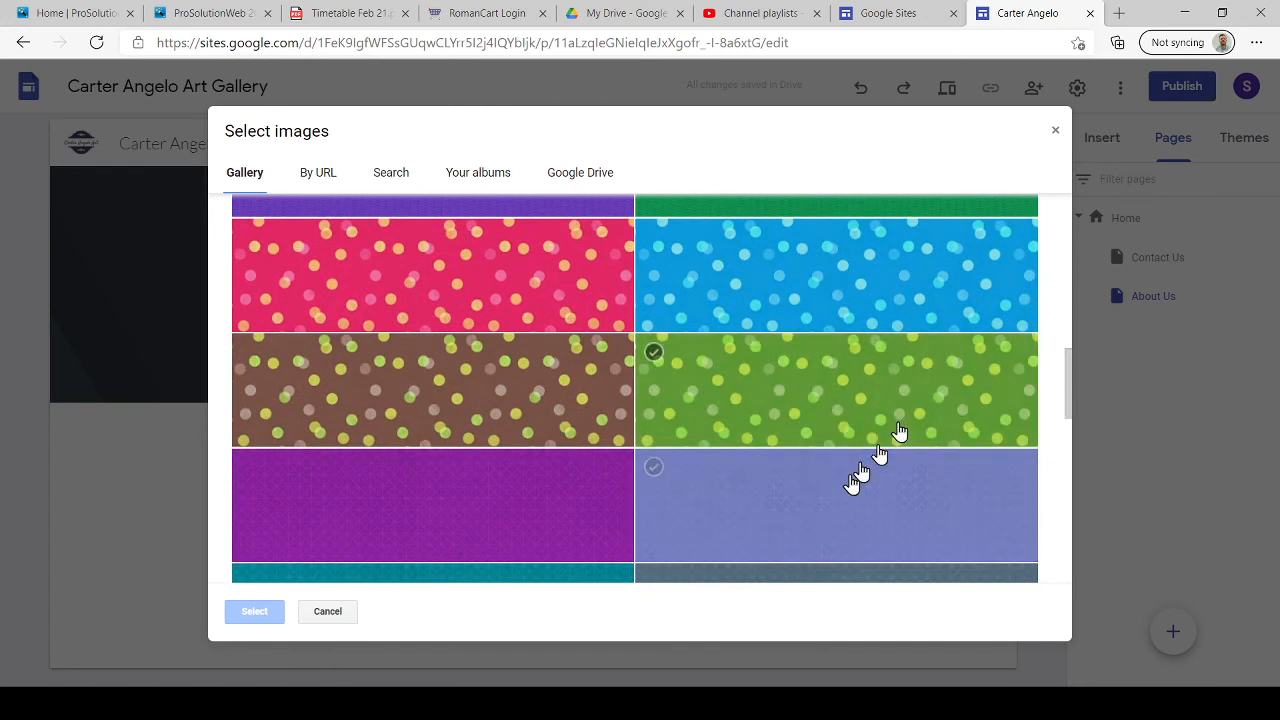
{"action": "left_click", "coordinate": [851, 484]}
{"action": "left_click", "coordinate": [262, 612]}
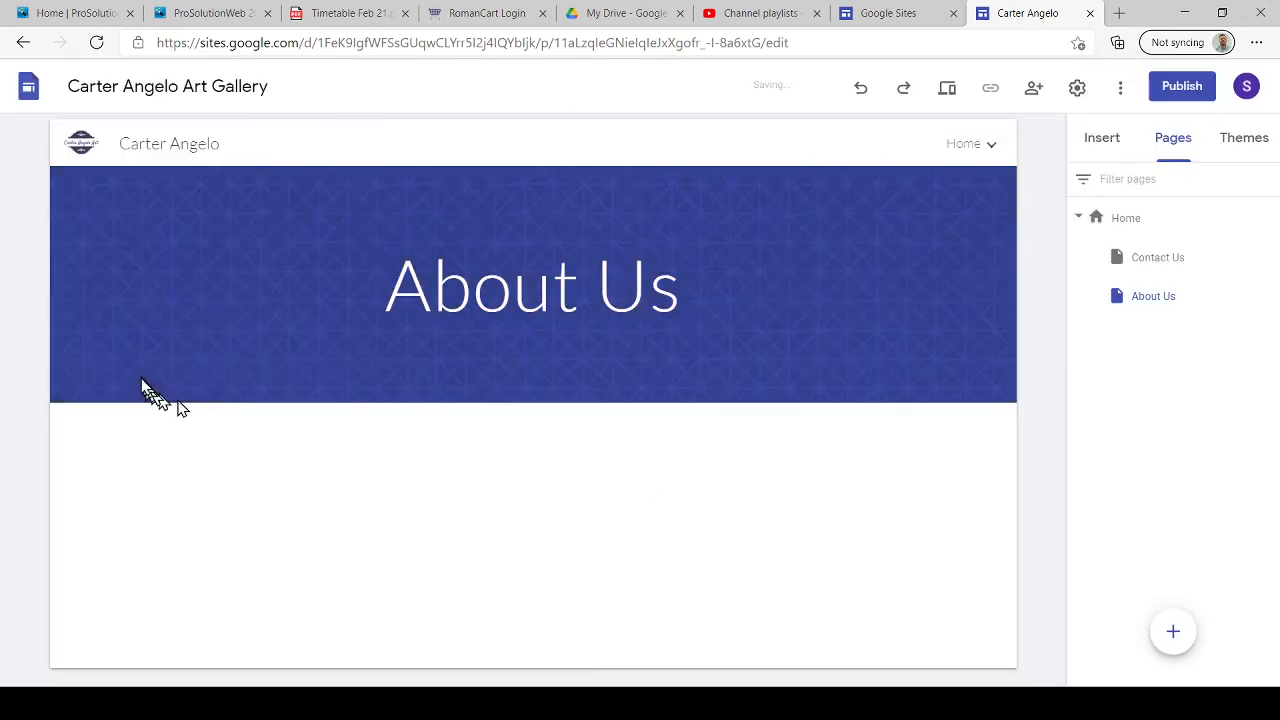
Review the By URL and Search sources for the About Us header image, and cancel the image selection
{"action": "left_click", "coordinate": [138, 380]}
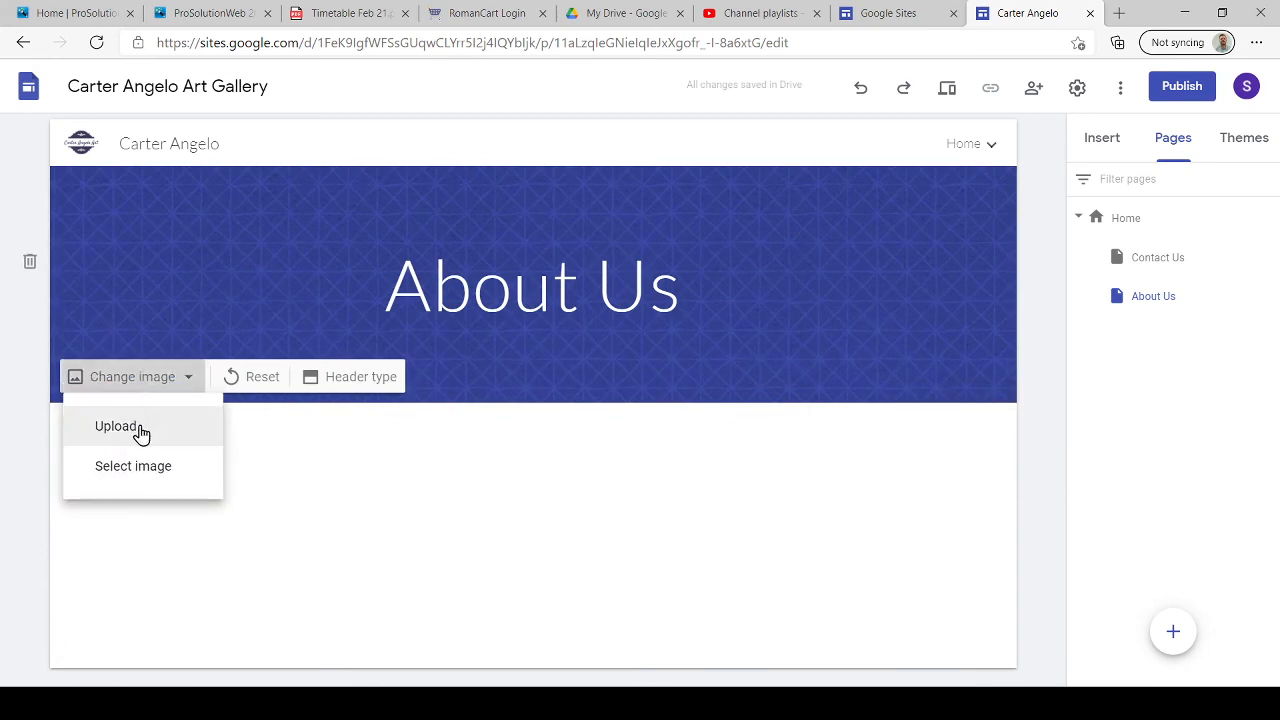
{"action": "left_click", "coordinate": [140, 466]}
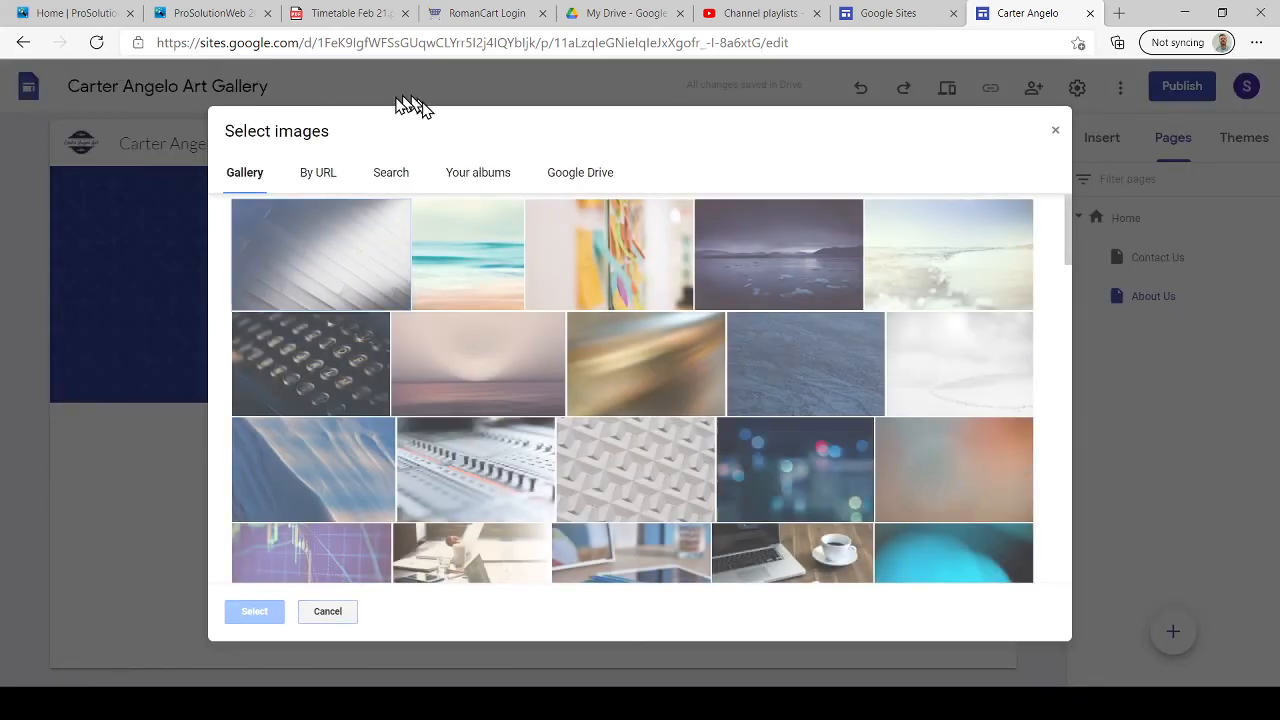
{"action": "left_click", "coordinate": [322, 172]}
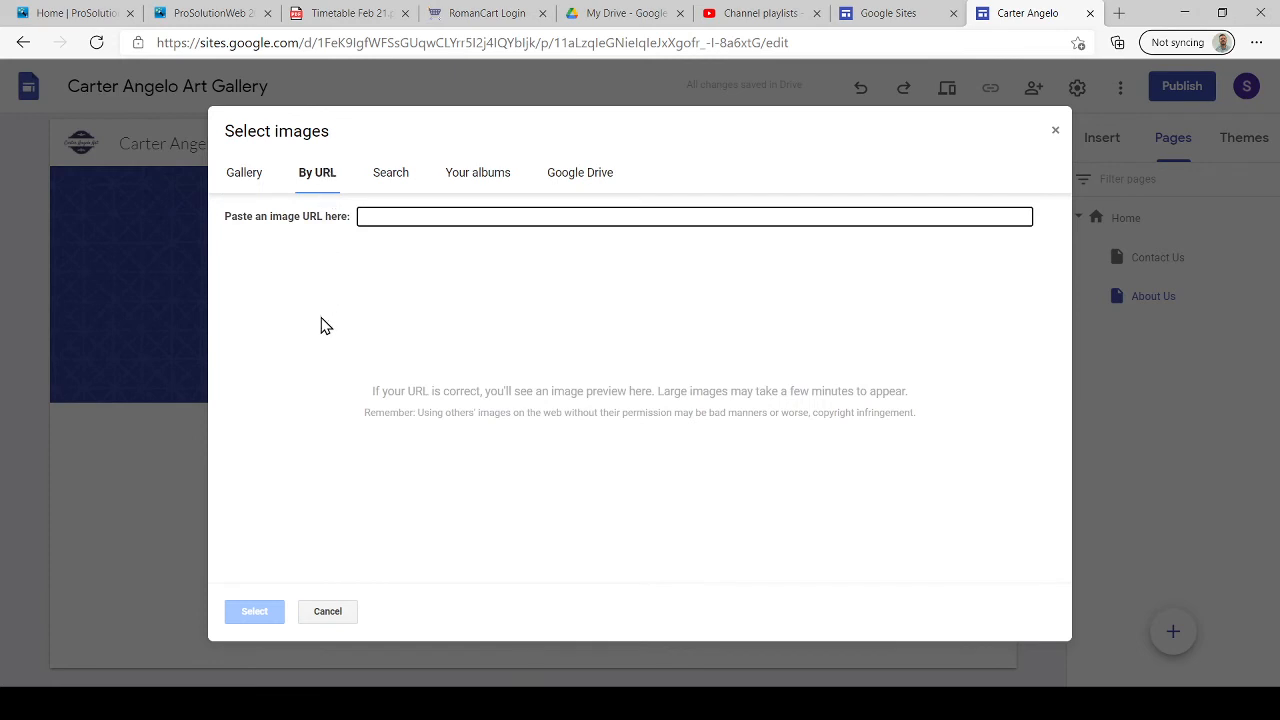
{"action": "left_click", "coordinate": [397, 176]}
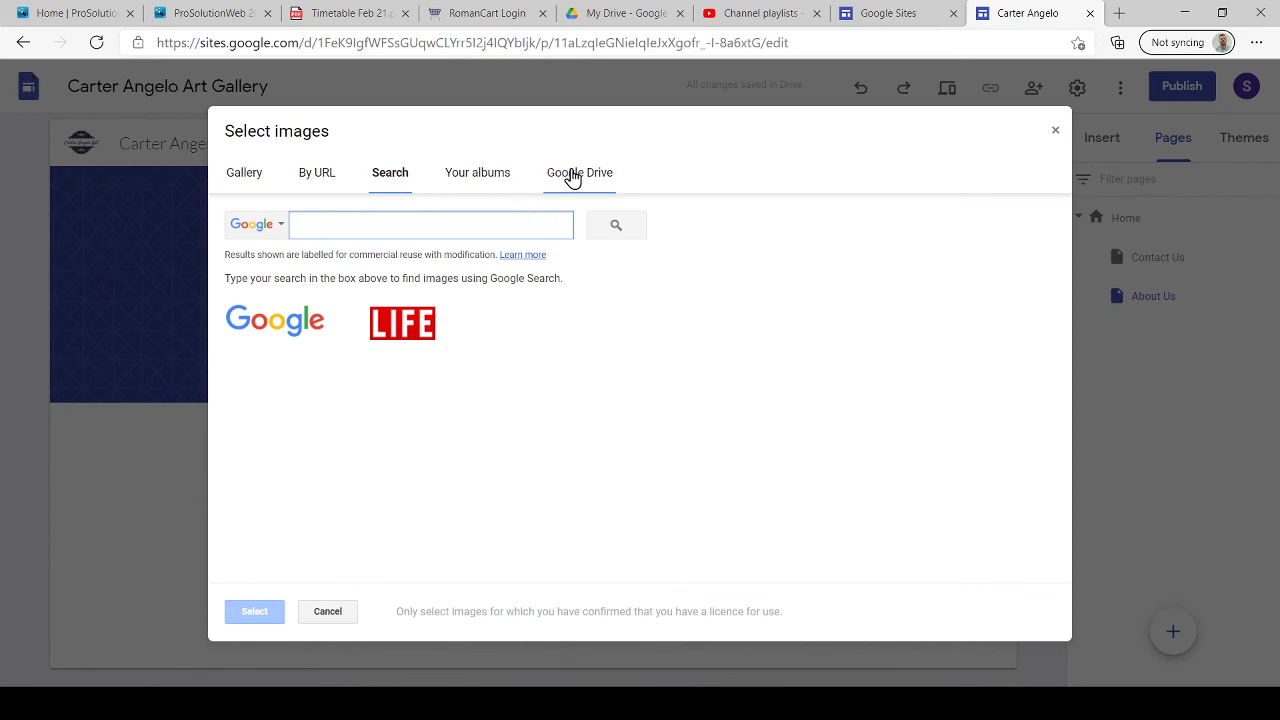
{"action": "left_click", "coordinate": [329, 612]}
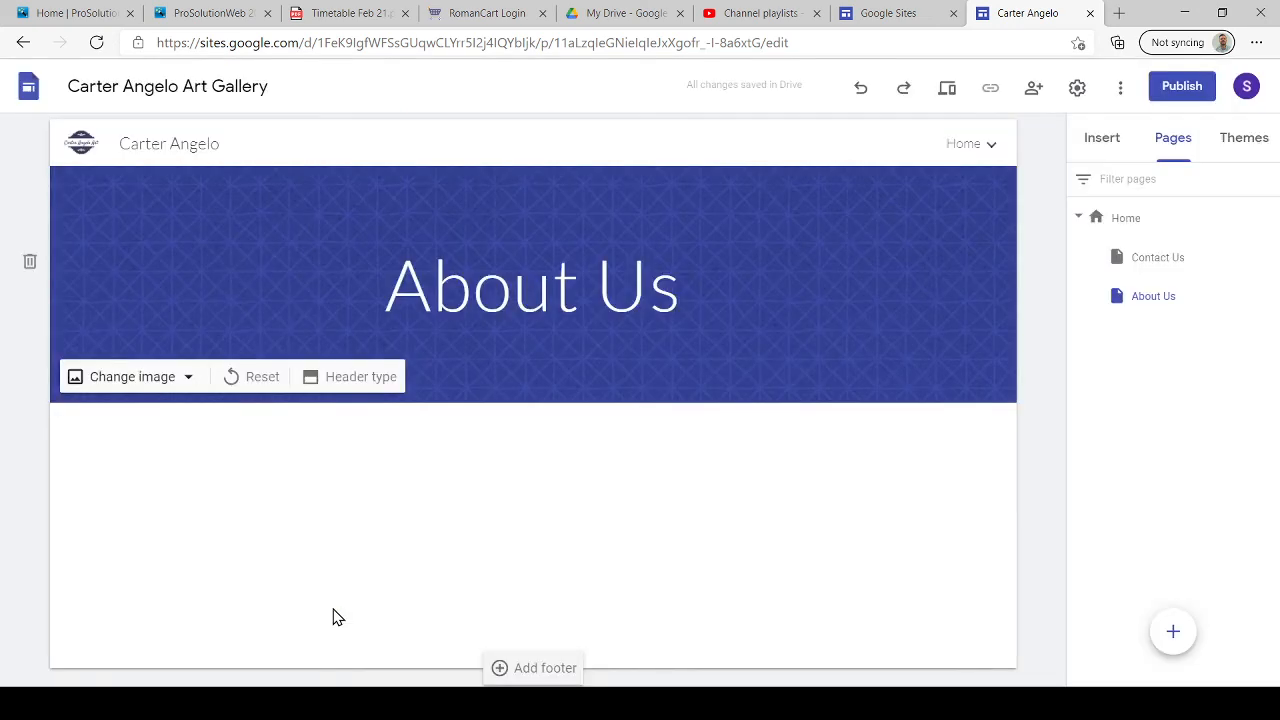
Compare the Home, Contact Us and About Us pages by opening each through the site's navigation menu, ending on About Us
{"action": "left_click", "coordinate": [963, 145]}
{"action": "left_click", "coordinate": [872, 218]}
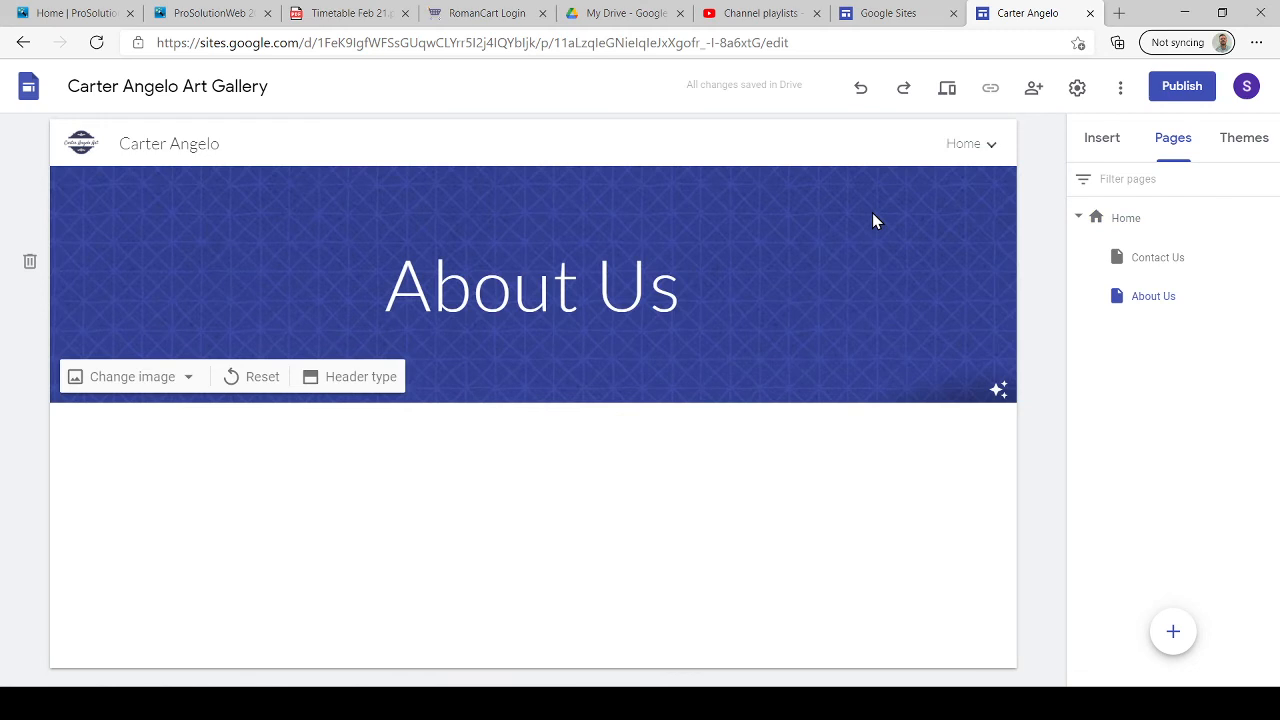
{"action": "left_click", "coordinate": [958, 148]}
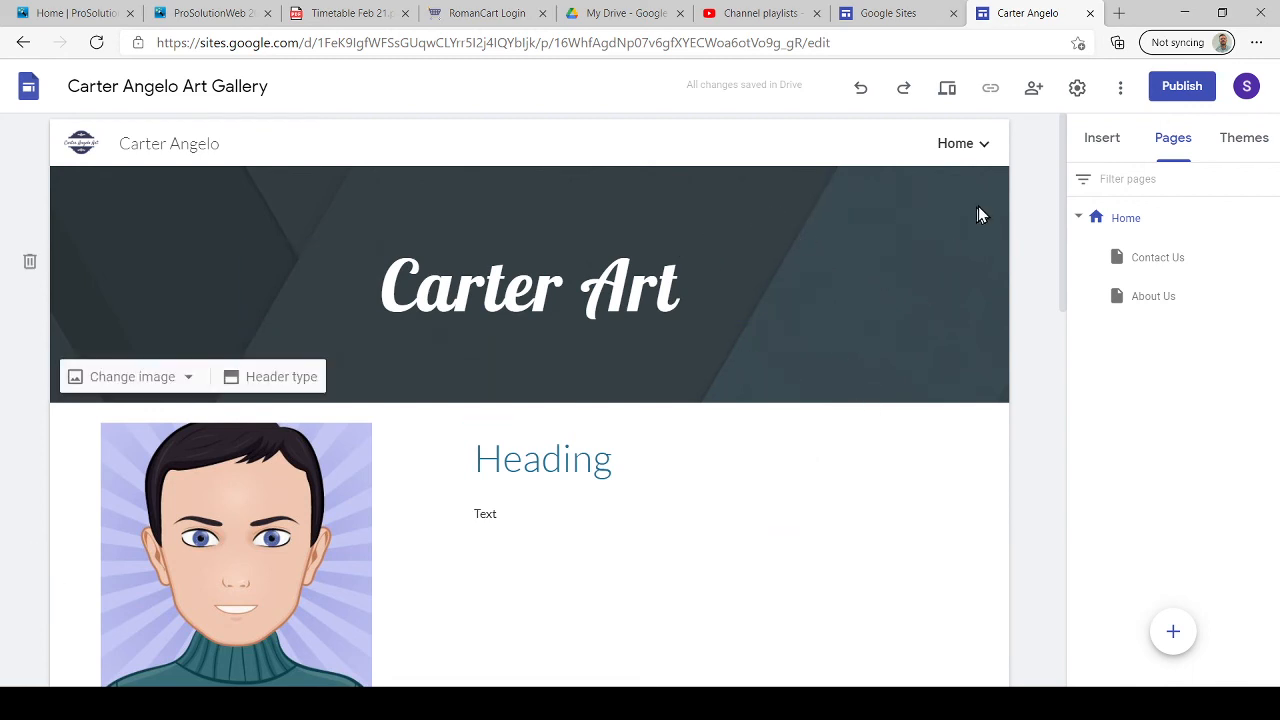
{"action": "mouse_move", "coordinate": [964, 146]}
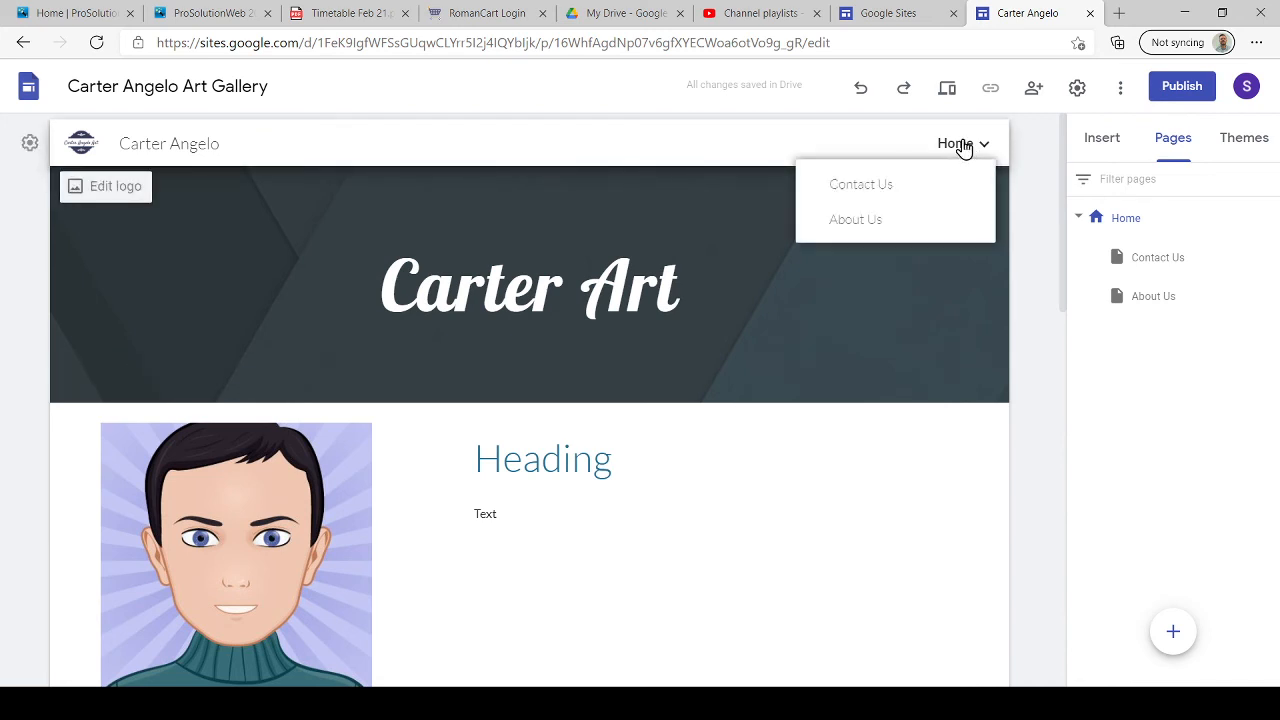
{"action": "left_click", "coordinate": [185, 146]}
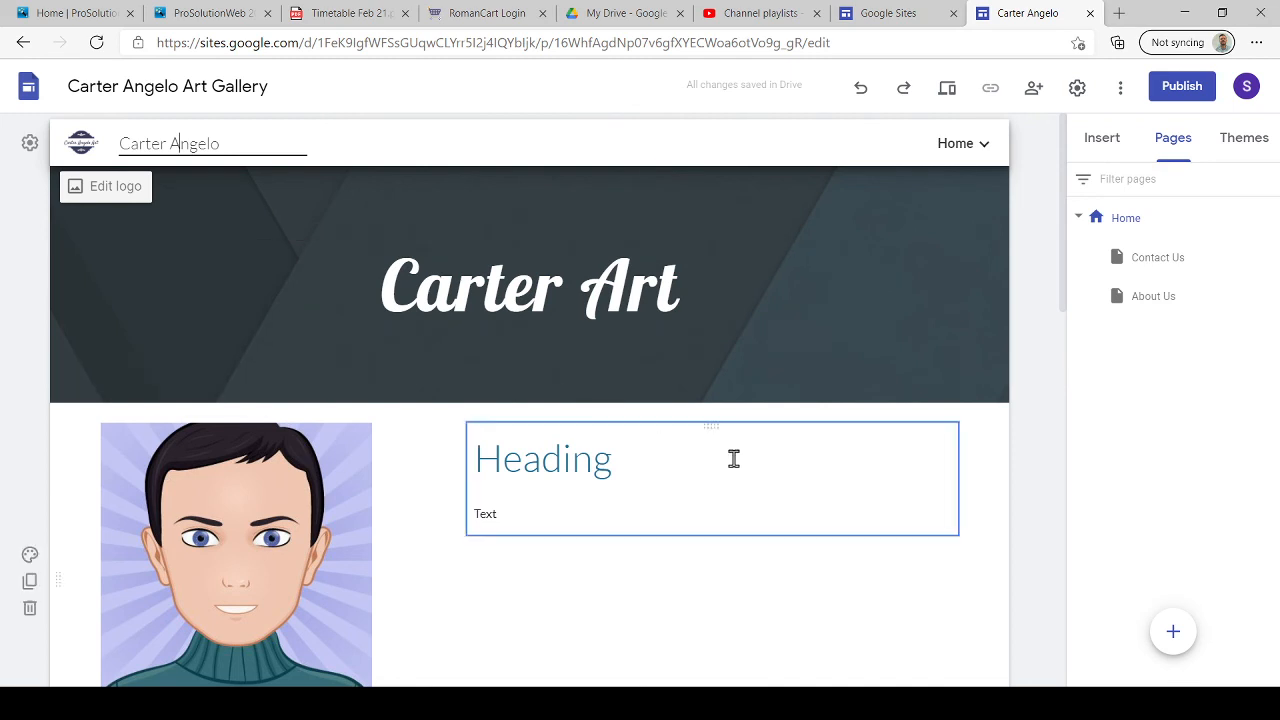
{"action": "mouse_move", "coordinate": [940, 149]}
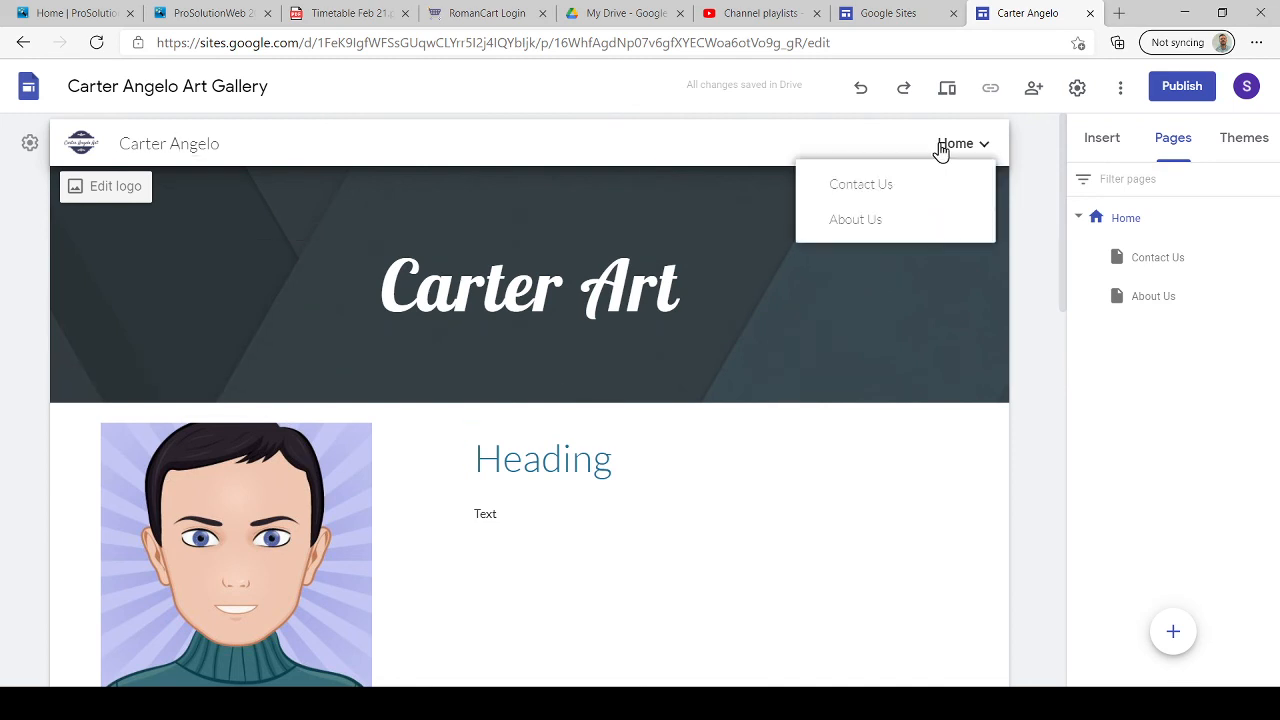
{"action": "left_click", "coordinate": [940, 181]}
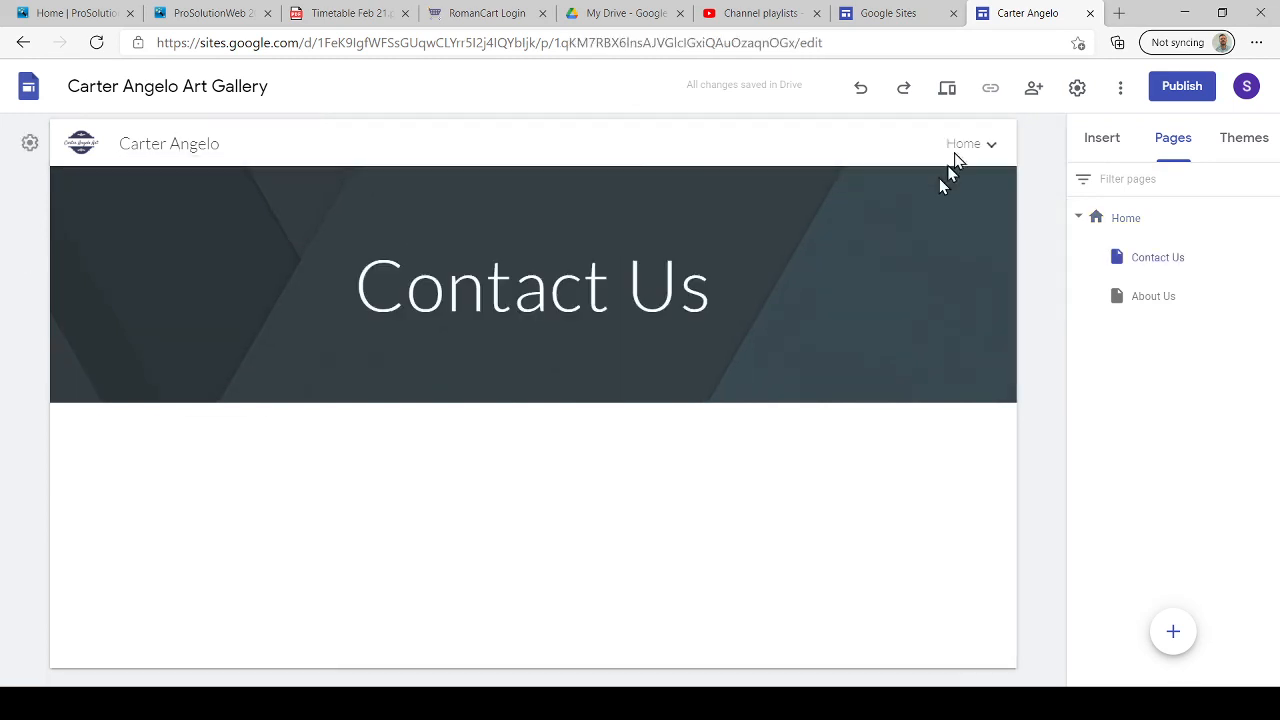
{"action": "left_click", "coordinate": [960, 143]}
{"action": "left_click", "coordinate": [920, 212]}
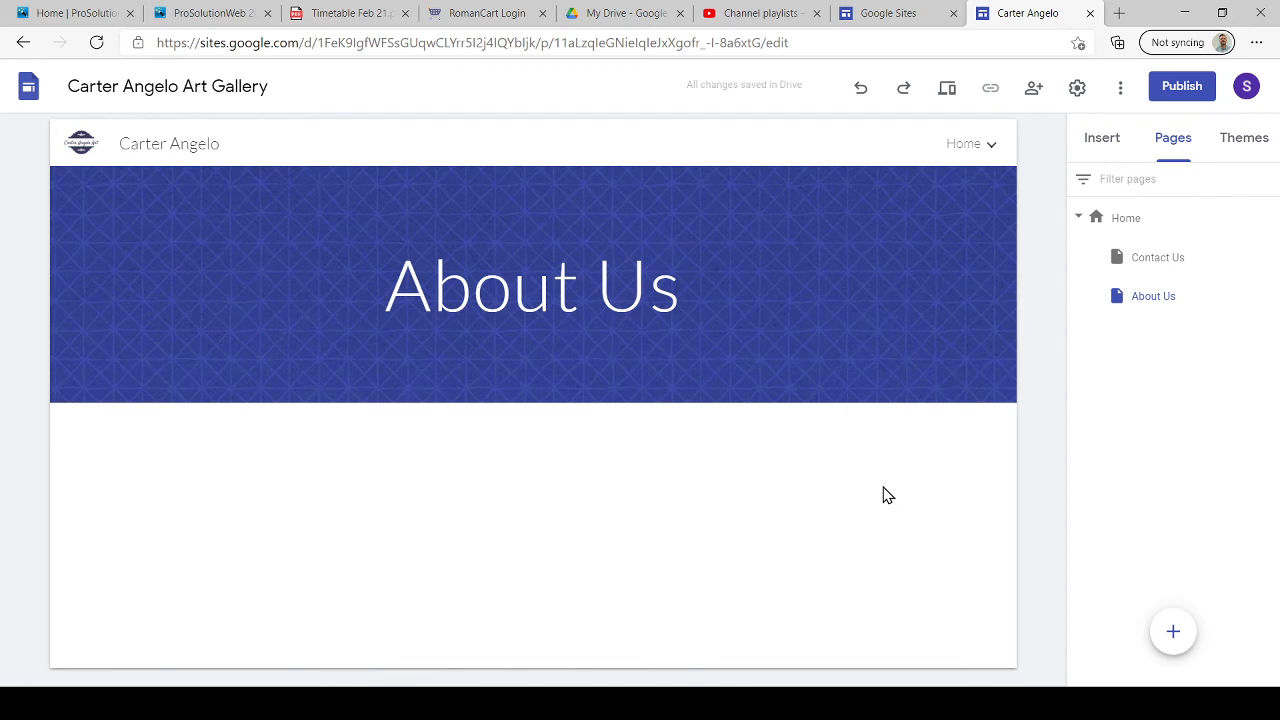
Insert a text box on the About Us page containing the placeholder text "kkjhkjhk"
{"action": "left_click", "coordinate": [1116, 146]}
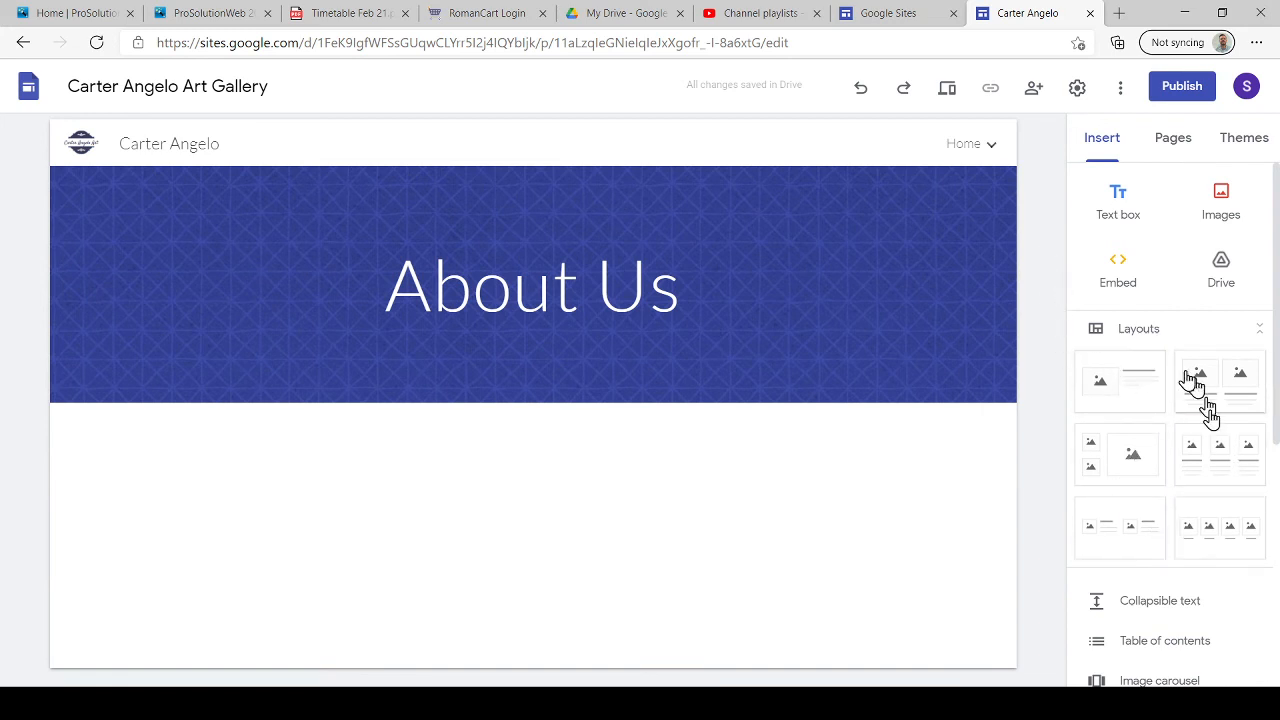
{"action": "left_click", "coordinate": [1120, 203]}
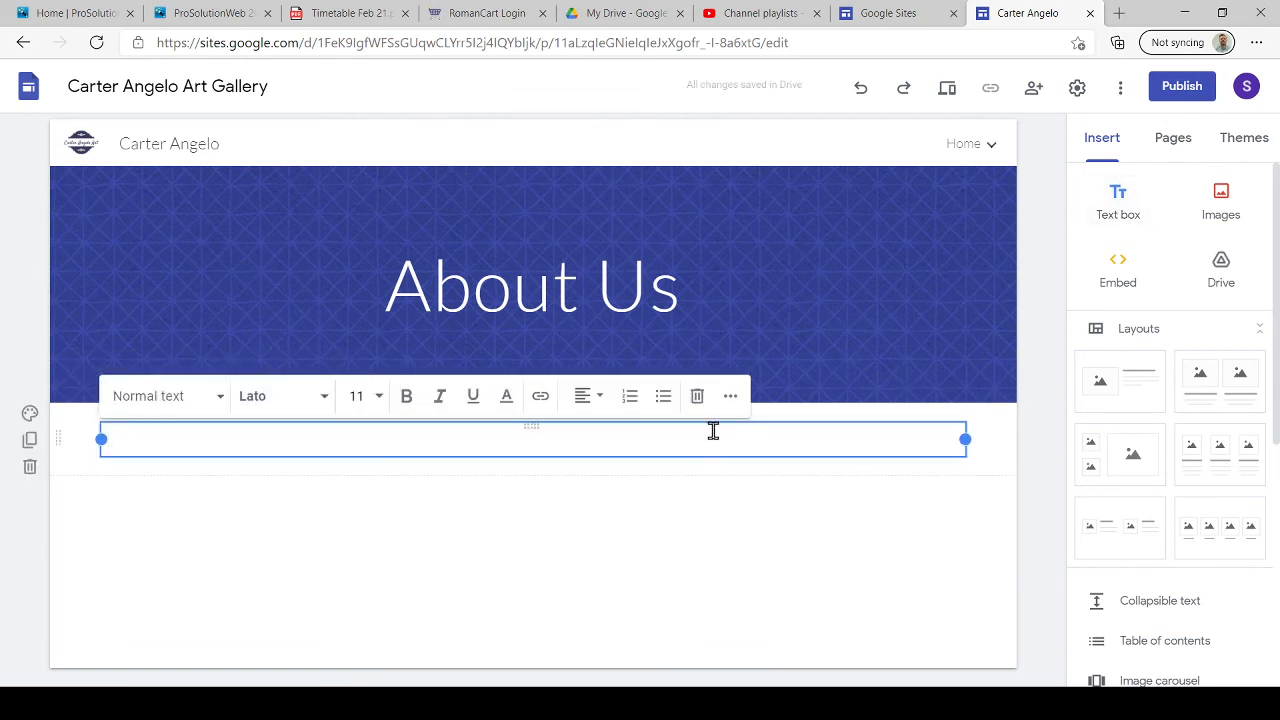
{"action": "type", "text": "kkjhkjhk"}
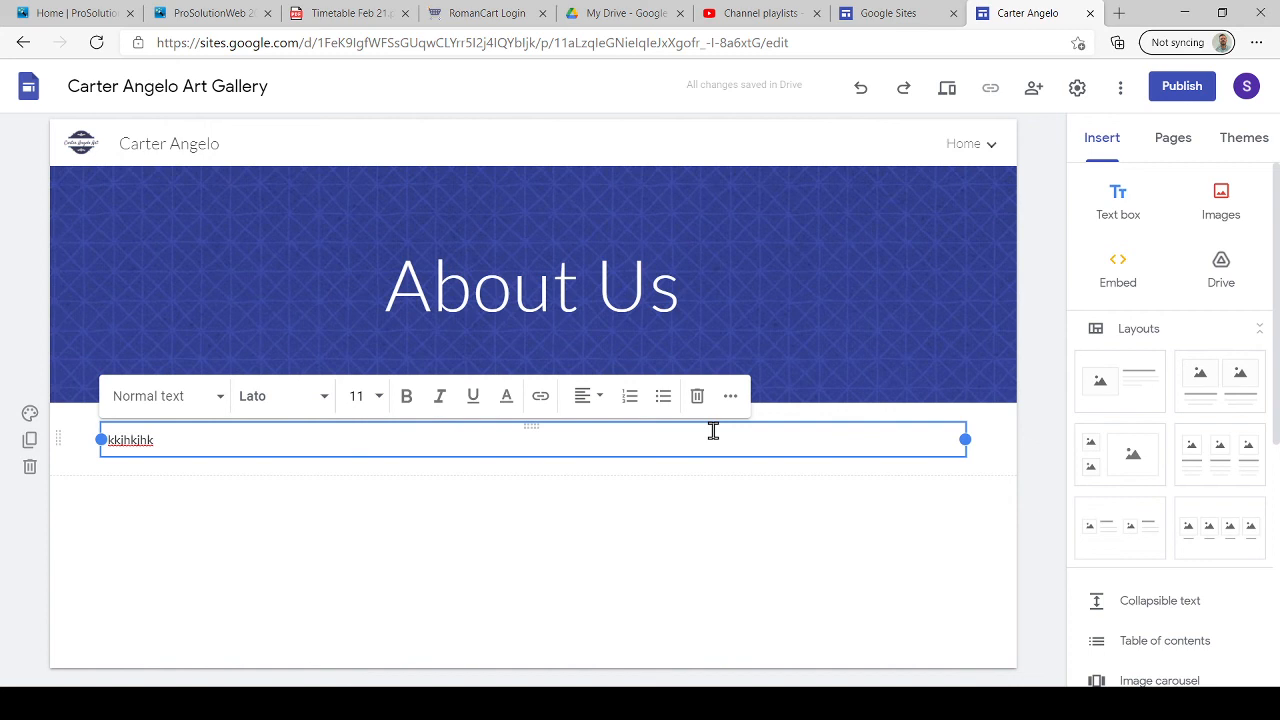
{"action": "left_click", "coordinate": [932, 527]}
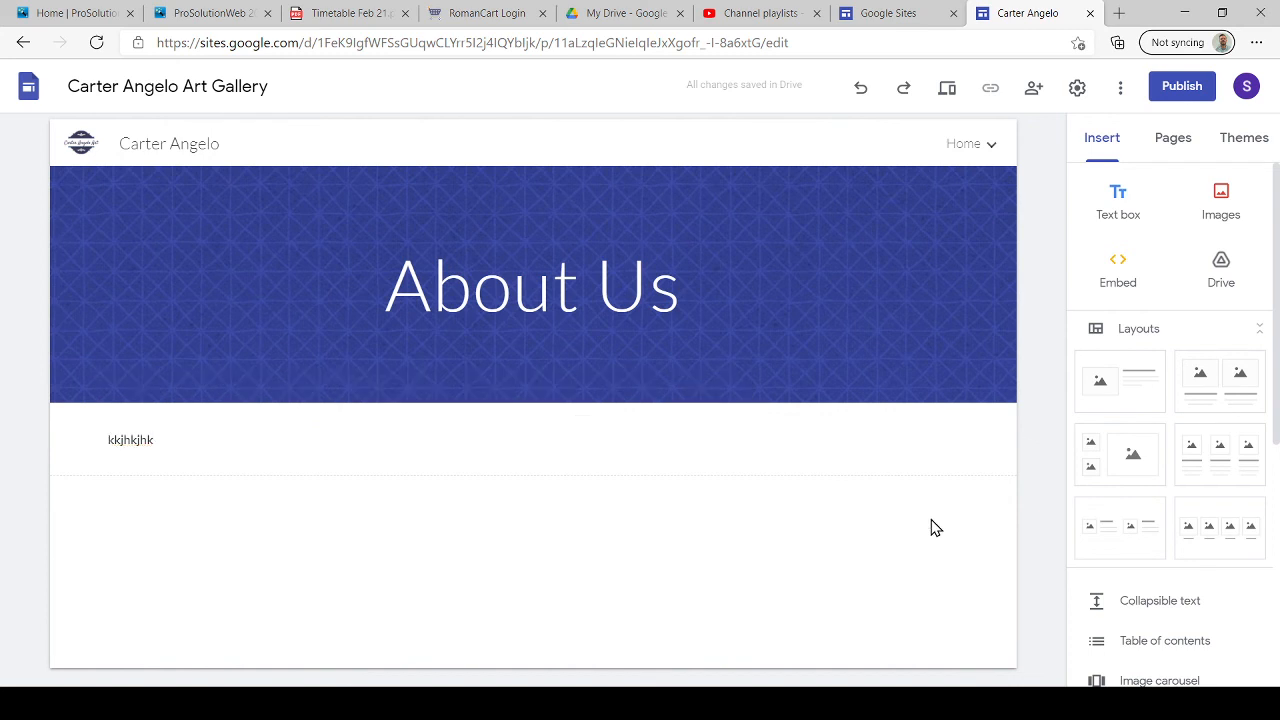
Upload the ship painting onto the About Us page below the text and enlarge it to nearly half the page width
{"action": "left_click", "coordinate": [1220, 226]}
{"action": "left_click", "coordinate": [1205, 259]}
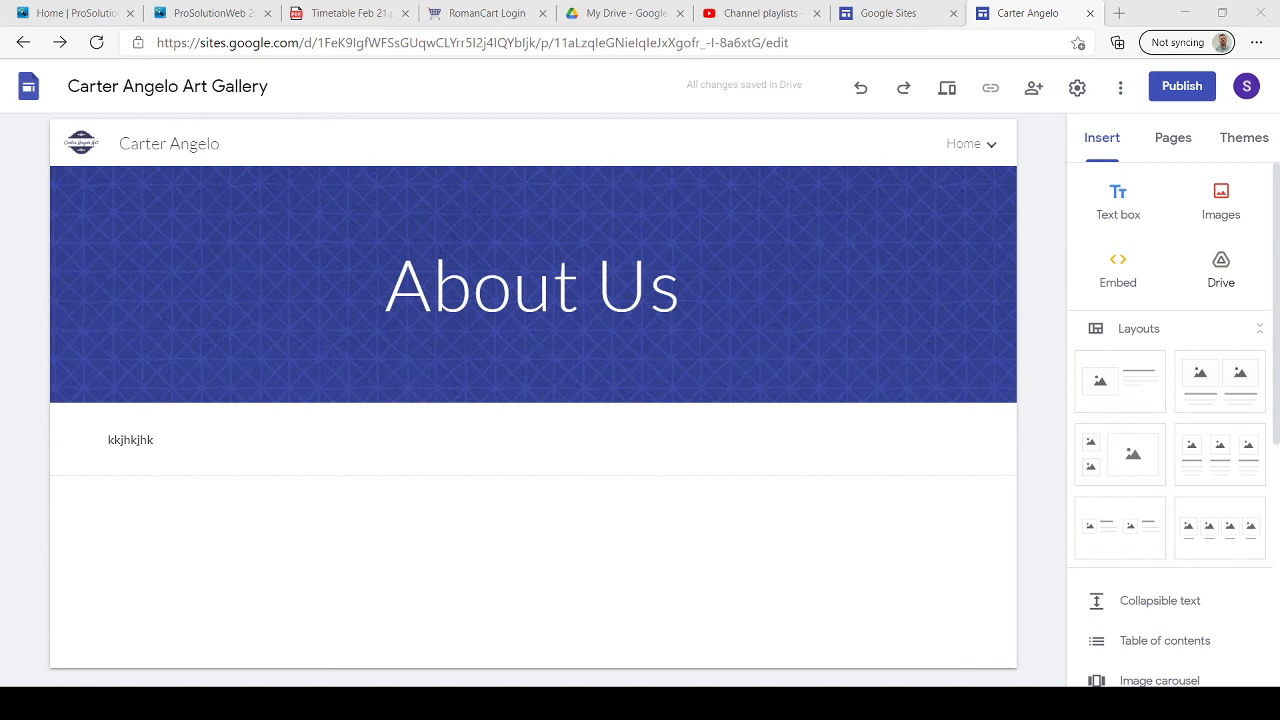
{"action": "left_click", "coordinate": [764, 482]}
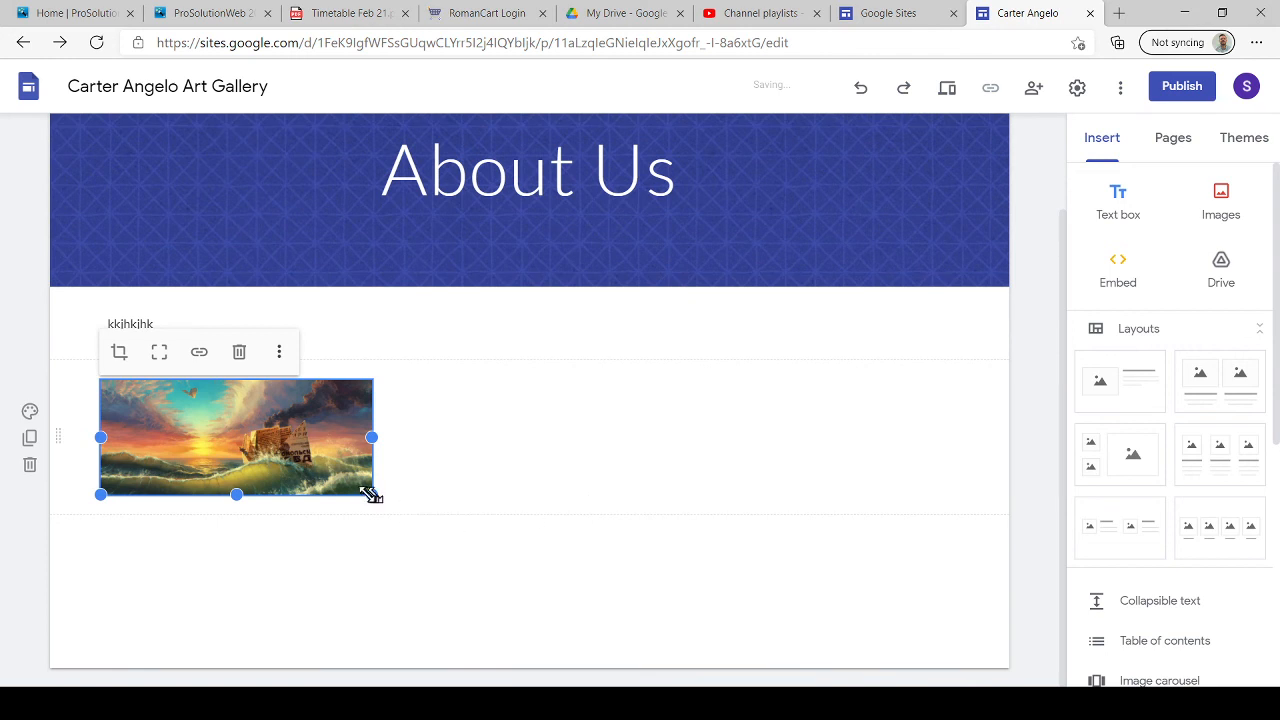
{"action": "left_click_drag", "start_coordinate": [368, 494], "coordinate": [517, 566]}
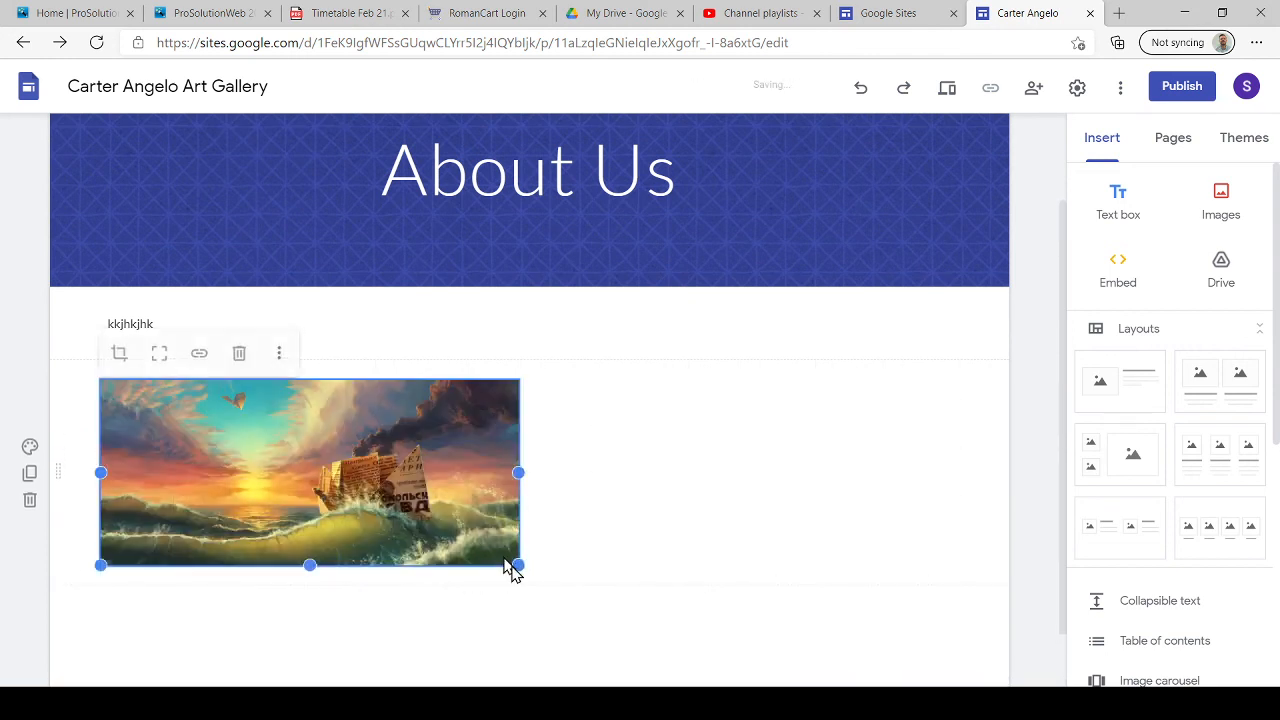
{"action": "left_click", "coordinate": [637, 478]}
Move the "kkjhkjhk" text section below the ship painting and narrow the painting to about a quarter of the page width
{"action": "left_click", "coordinate": [589, 331]}
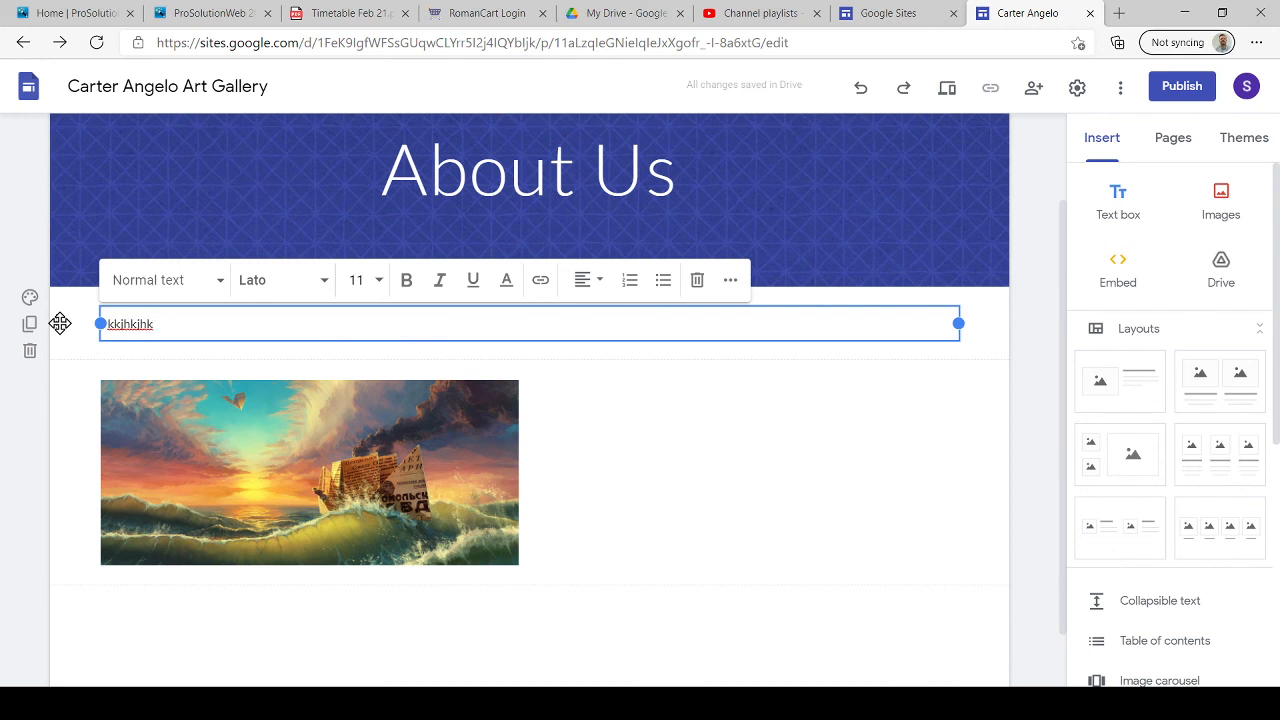
{"action": "left_click_drag", "start_coordinate": [60, 323], "coordinate": [586, 489]}
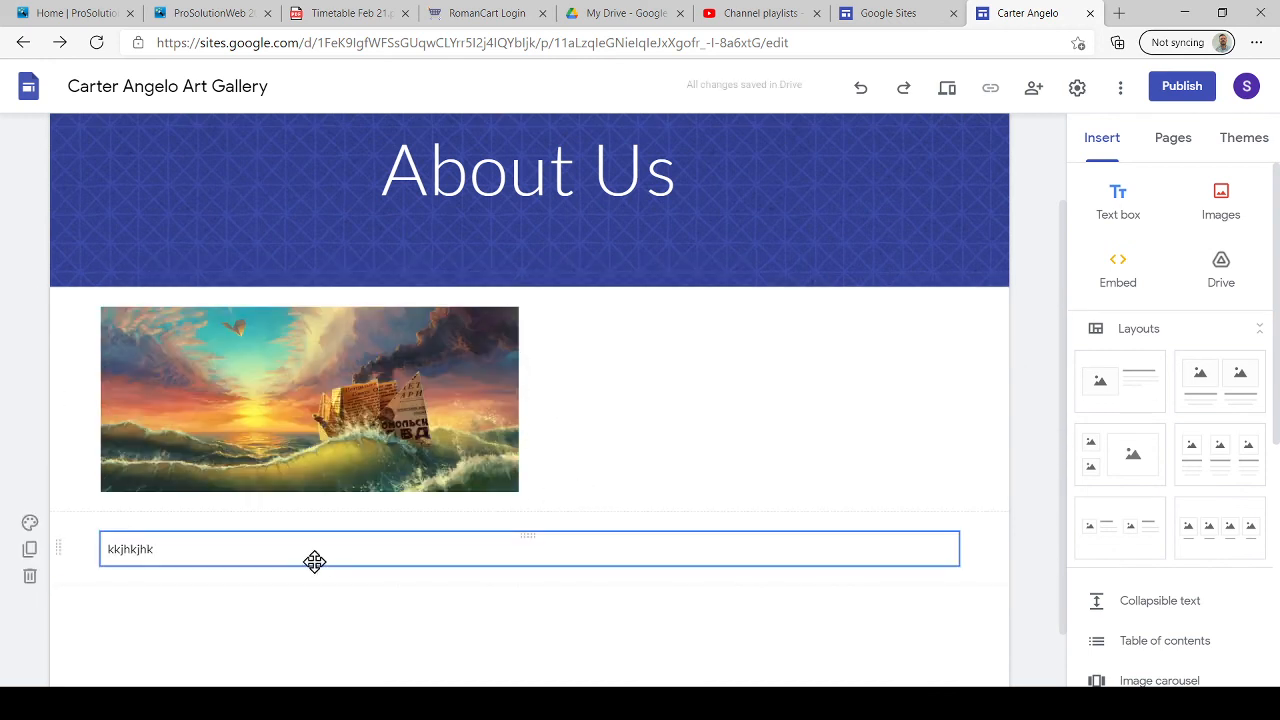
{"action": "left_click", "coordinate": [380, 405]}
{"action": "left_click_drag", "start_coordinate": [519, 399], "coordinate": [393, 402]}
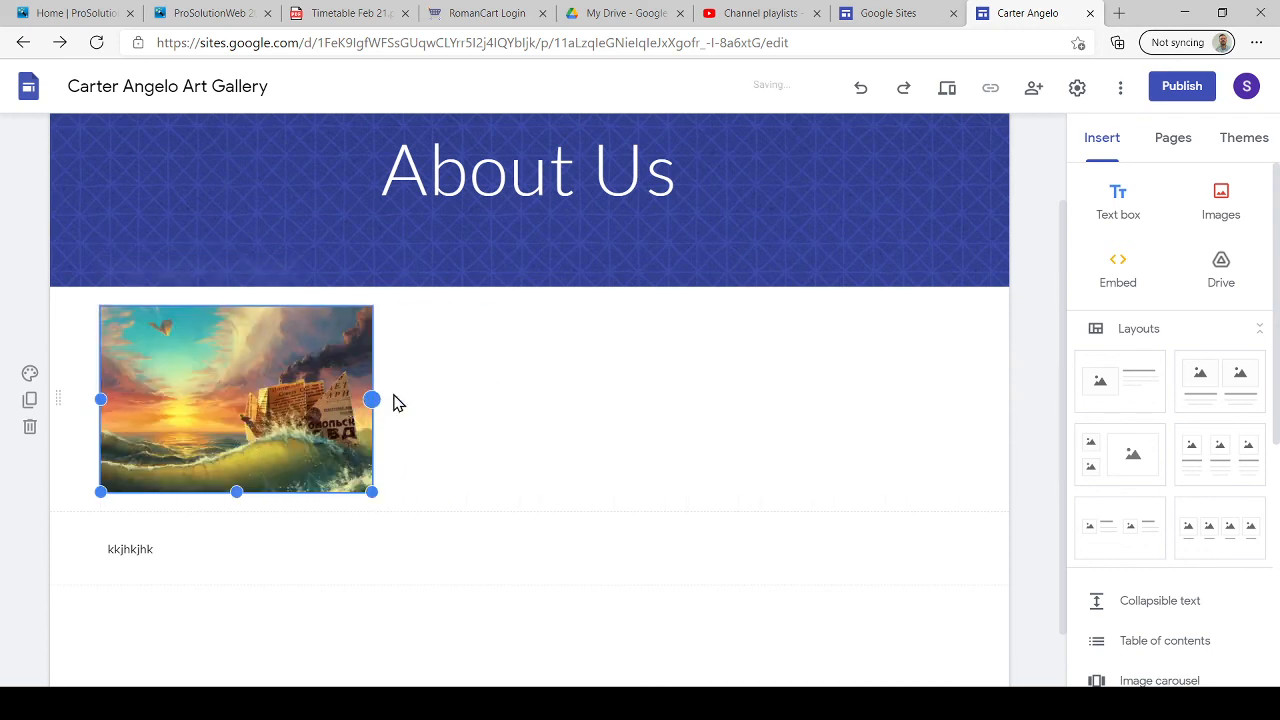
Move the text section back above the ship painting, and place its text box beside the painting in the same section
{"action": "left_click_drag", "start_coordinate": [51, 549], "coordinate": [446, 356]}
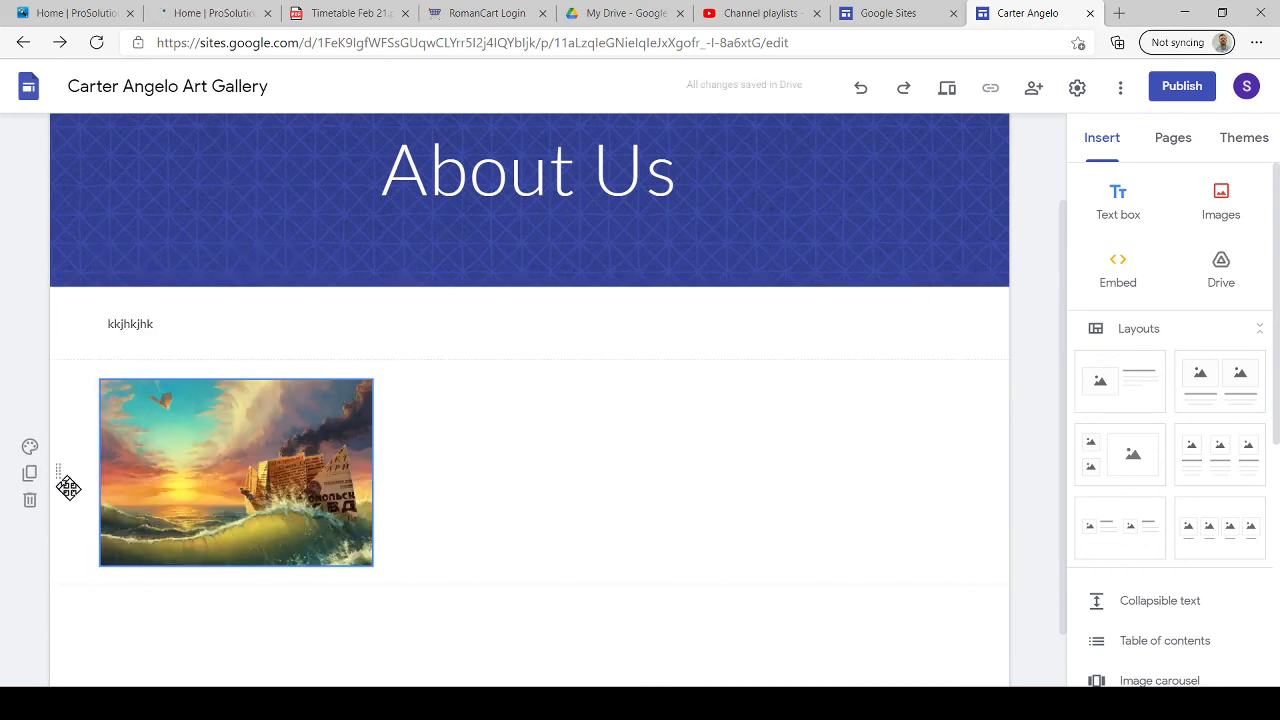
{"action": "left_click_drag", "start_coordinate": [62, 471], "coordinate": [211, 323]}
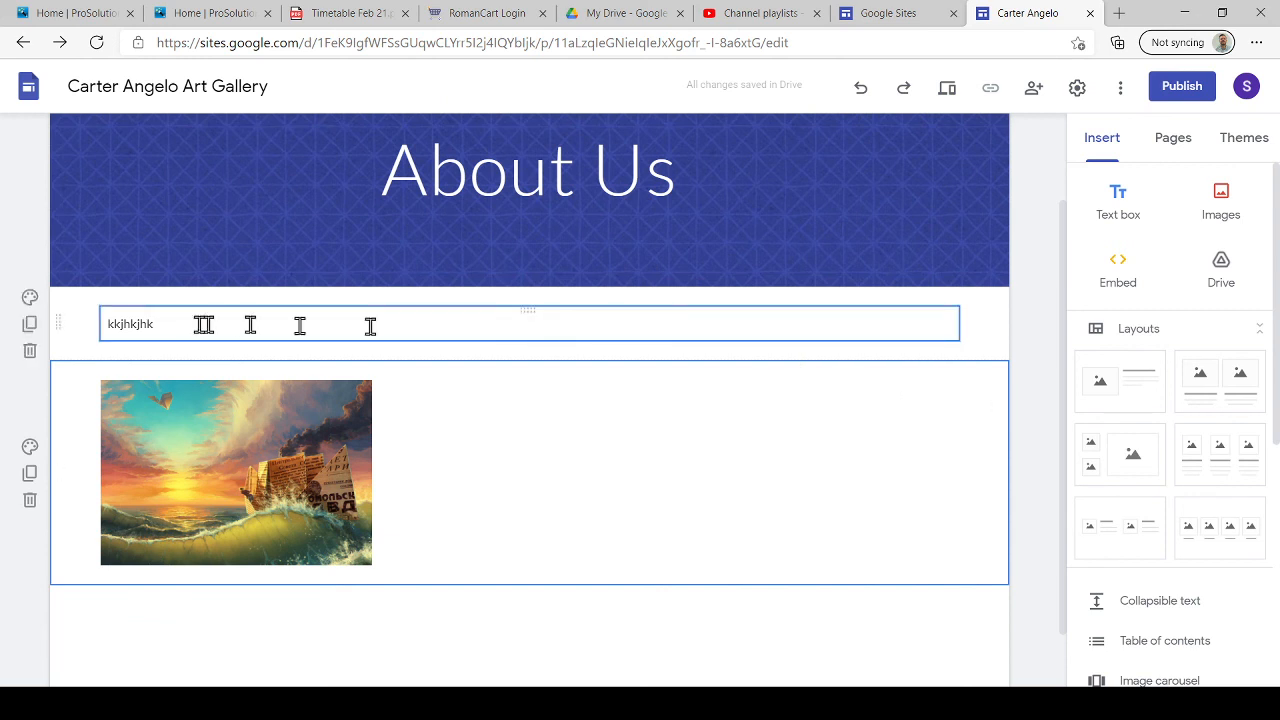
{"action": "left_click_drag", "start_coordinate": [525, 312], "coordinate": [551, 423]}
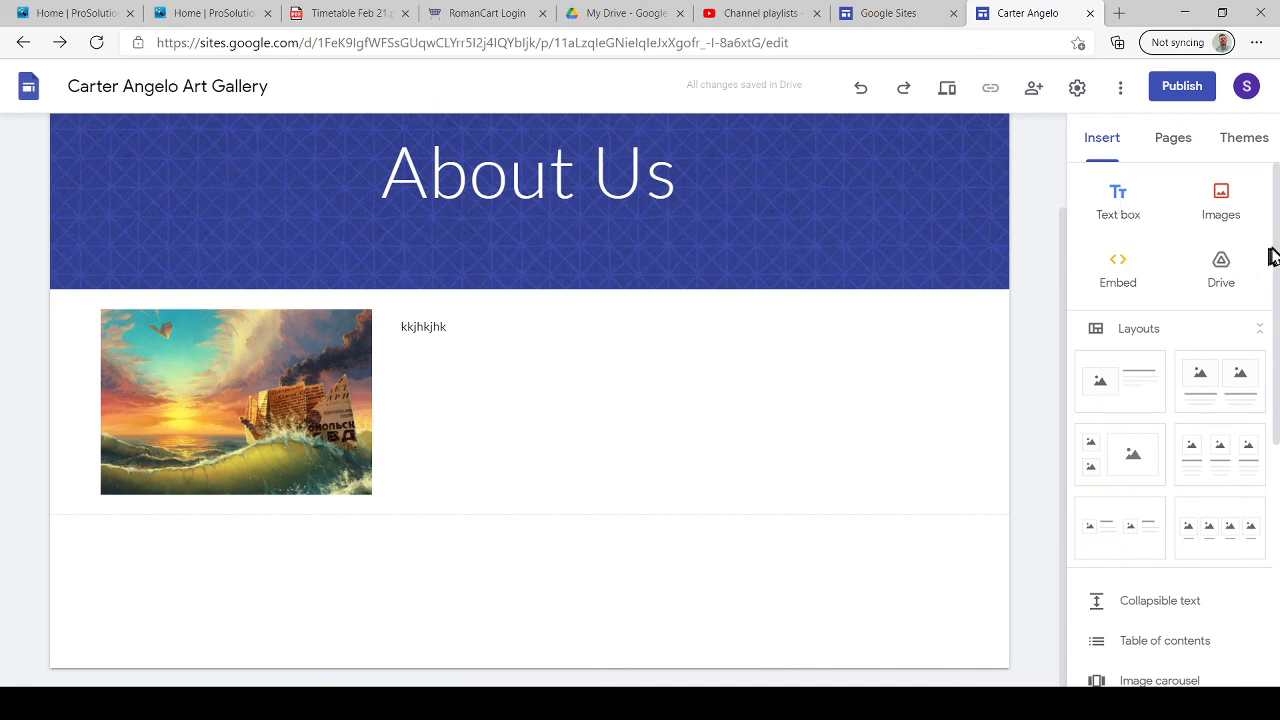
Review the remaining insertable elements and leave the site editor for the Google Sites home page
{"action": "scroll", "coordinate": [1276, 253], "scroll_direction": "down", "scroll_amount": 5}
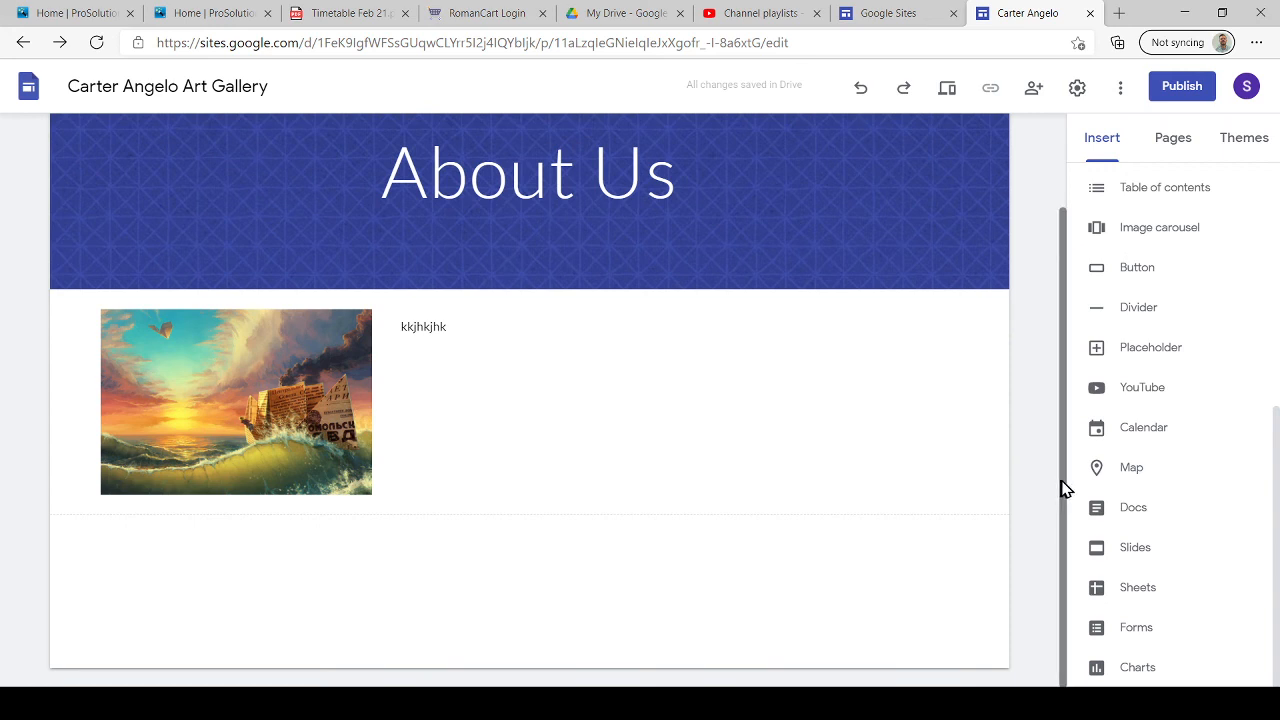
{"action": "left_click_drag", "start_coordinate": [1067, 488], "coordinate": [1066, 423]}
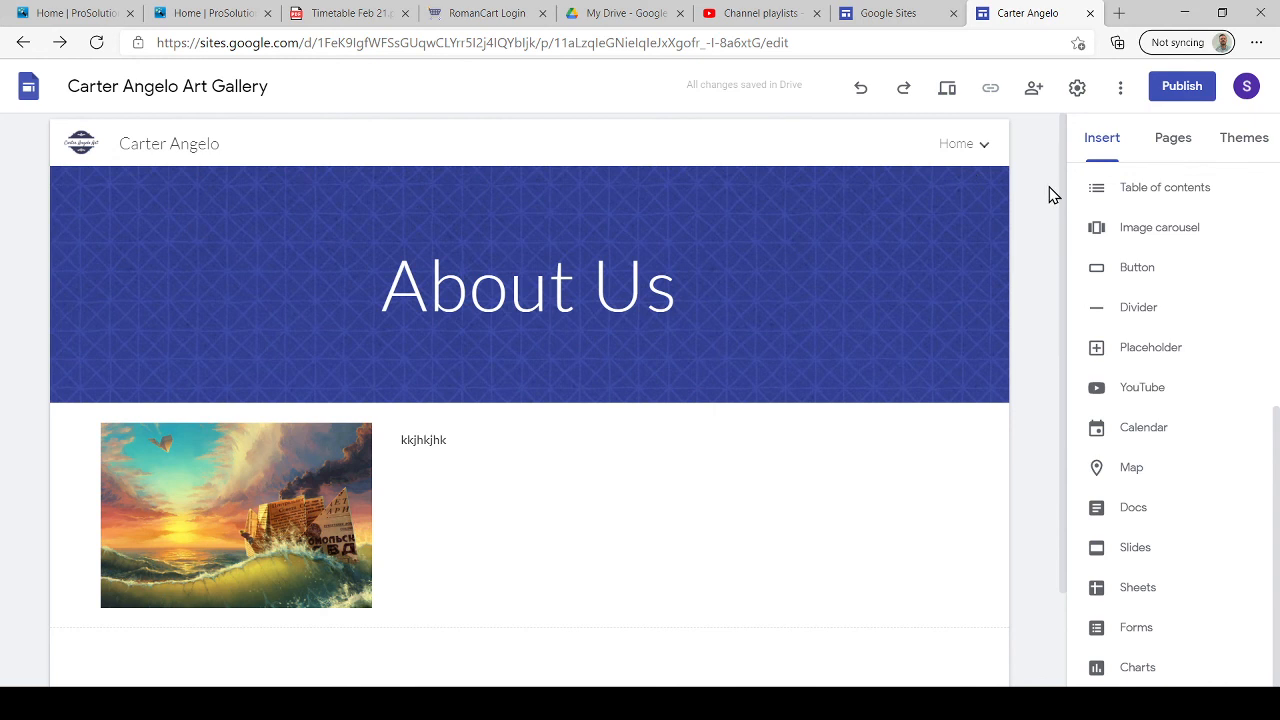
{"action": "left_click", "coordinate": [30, 85]}
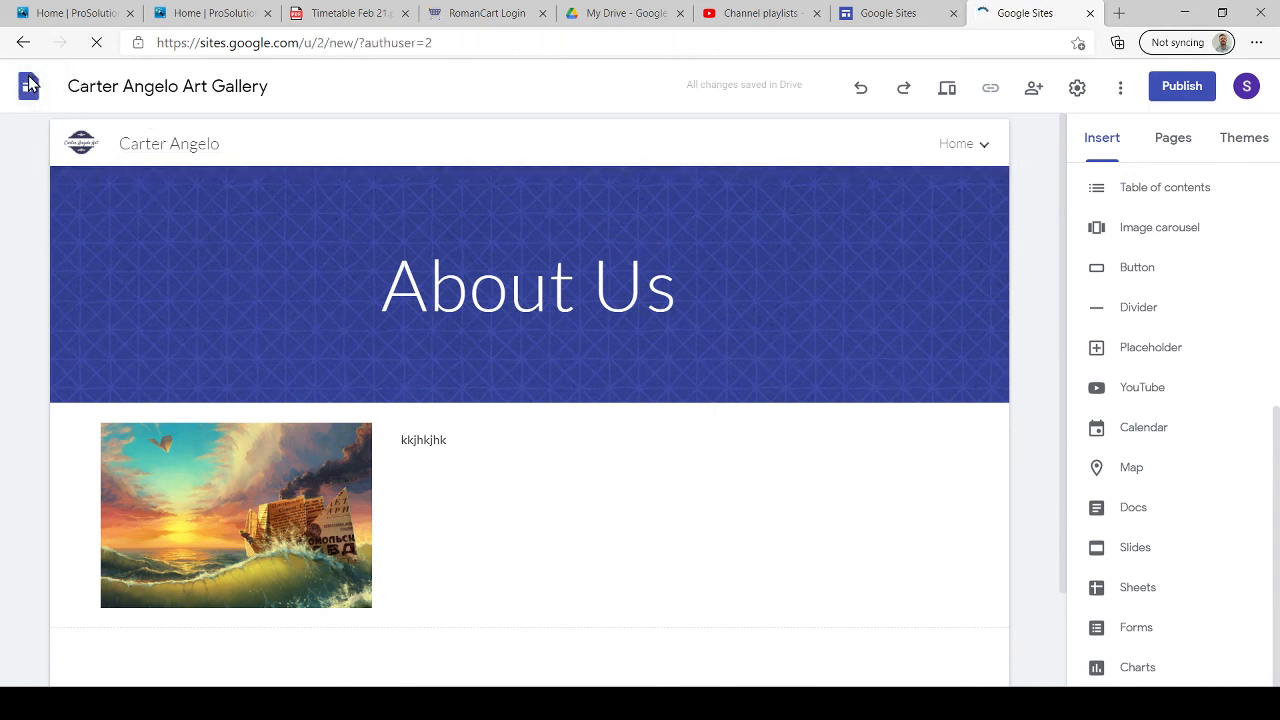